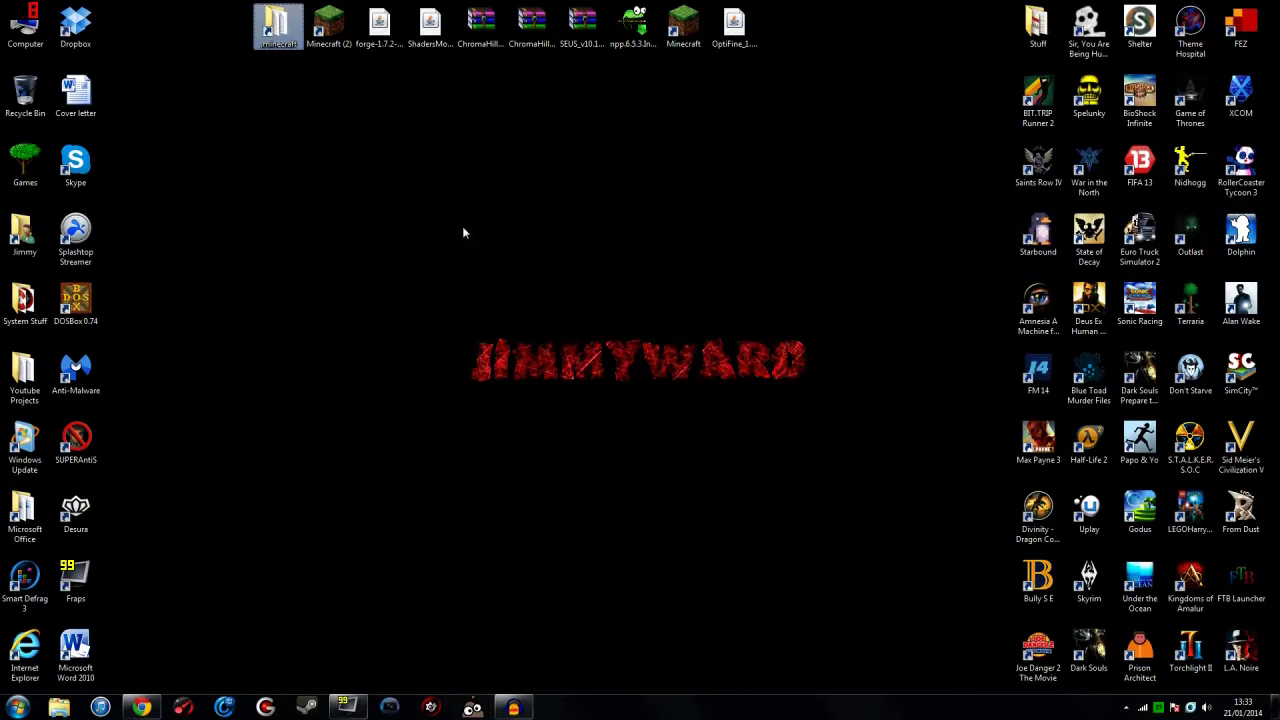
Step: Delete all 11 items from the .minecraft folder and close its window
double_click(282, 30)
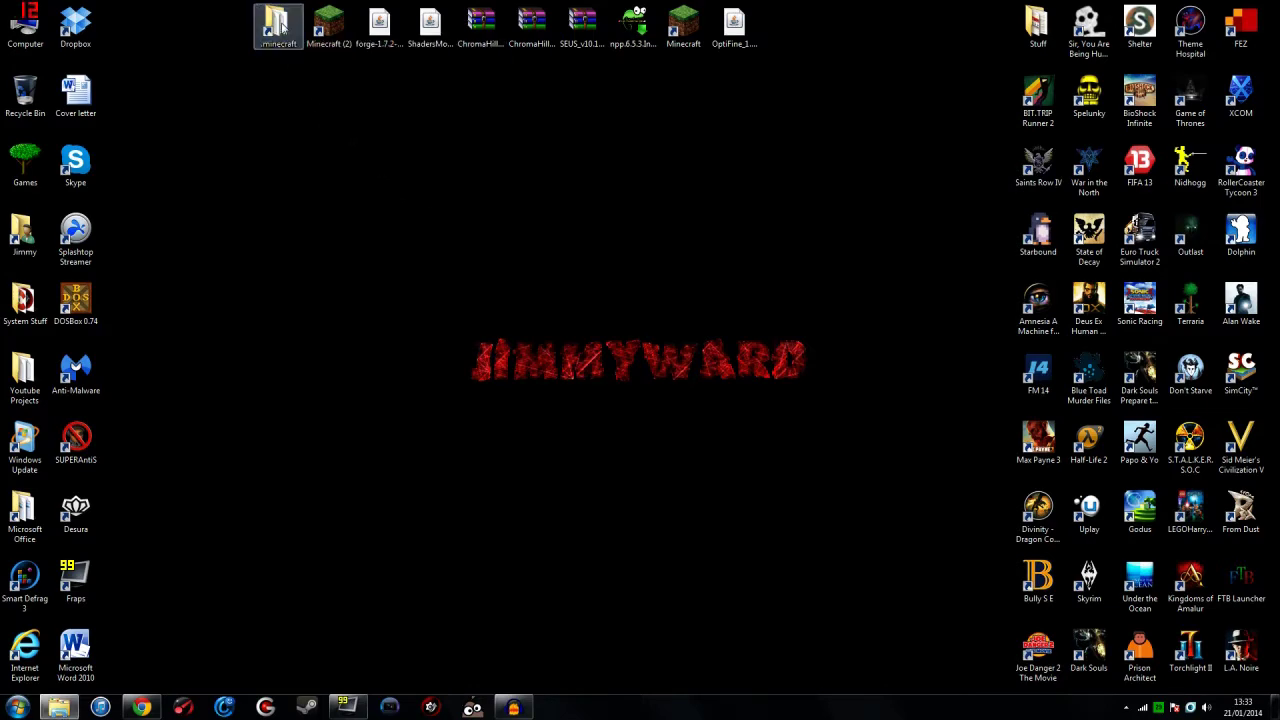
double_click(283, 259)
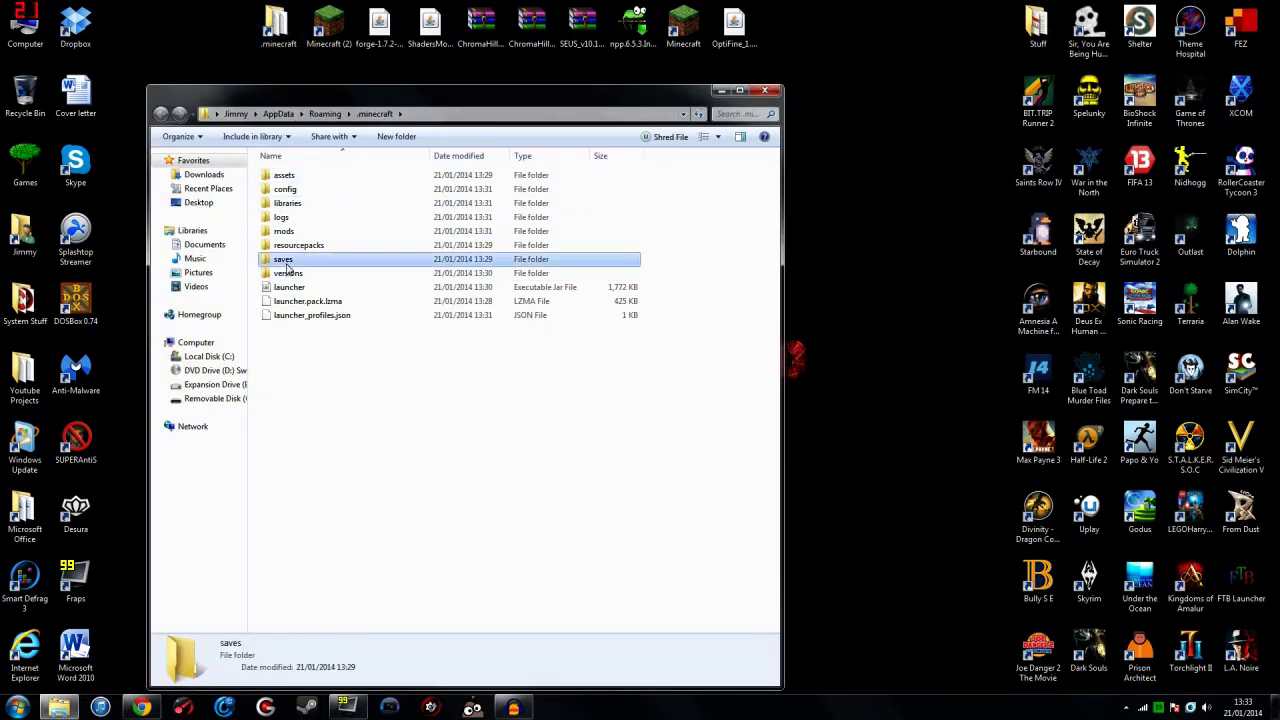
left_click(163, 115)
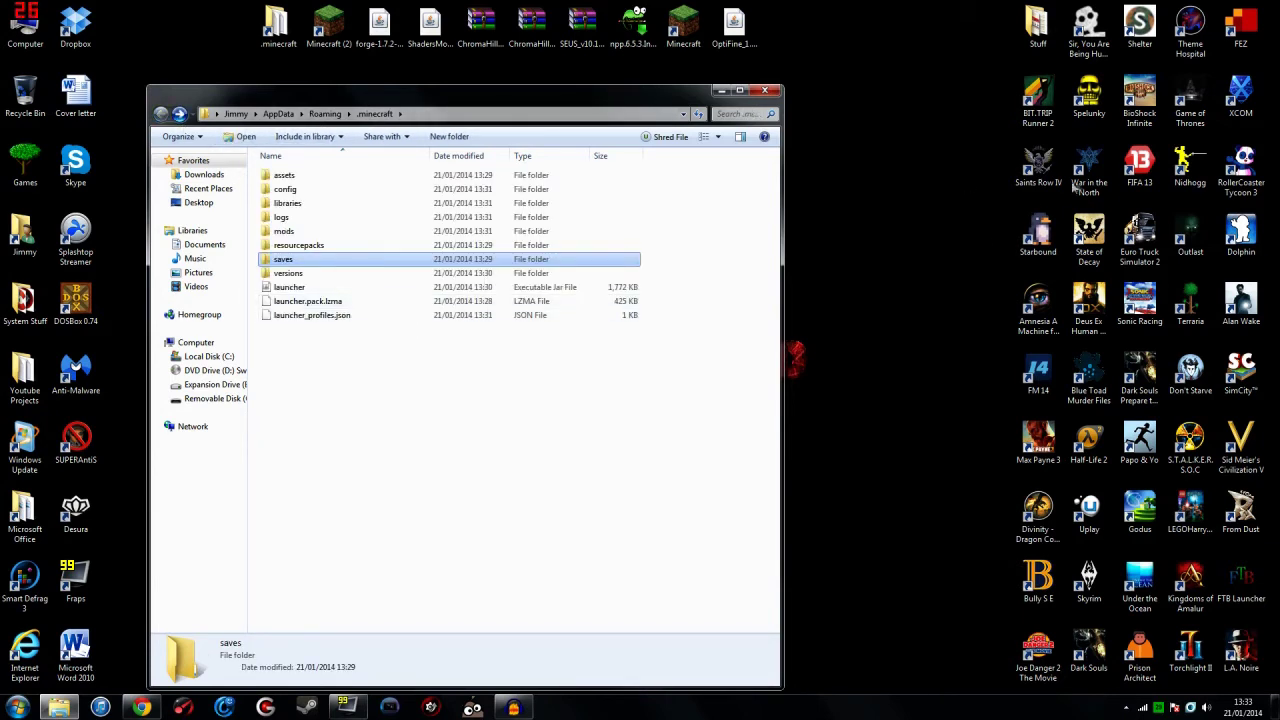
left_click_drag(435, 457, 252, 165)
key("Delete")
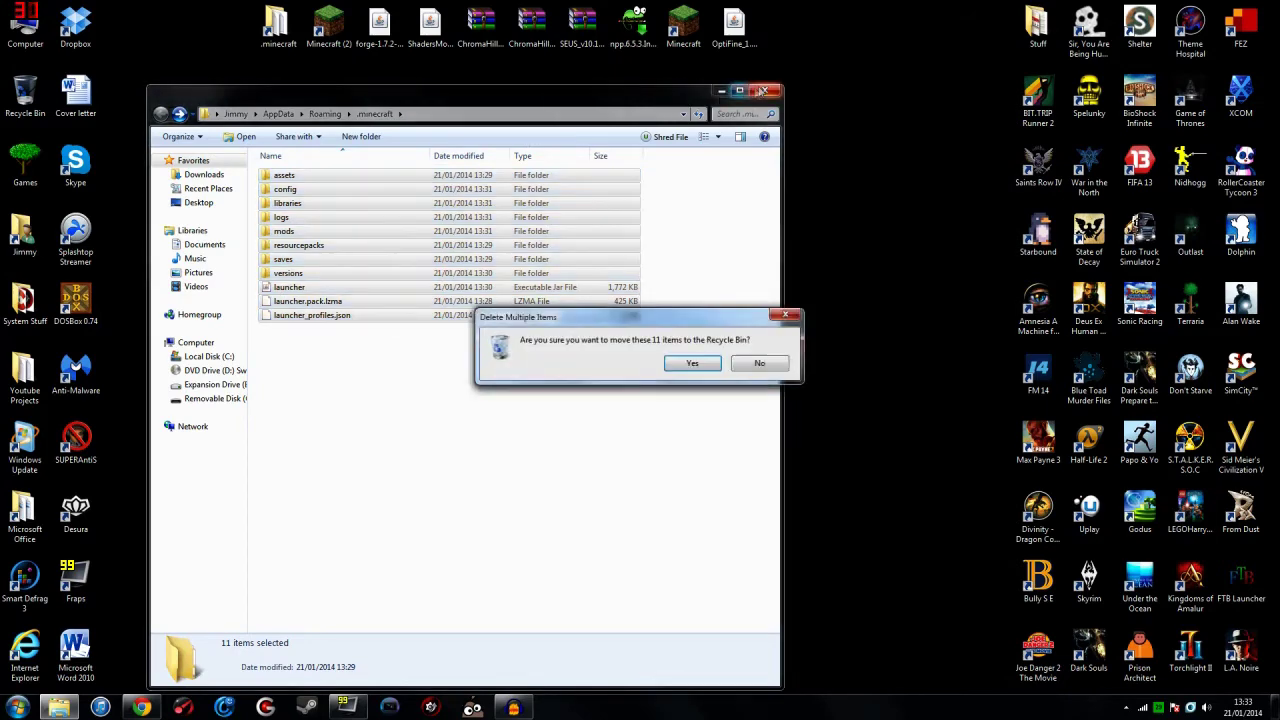
key("Return")
left_click(768, 92)
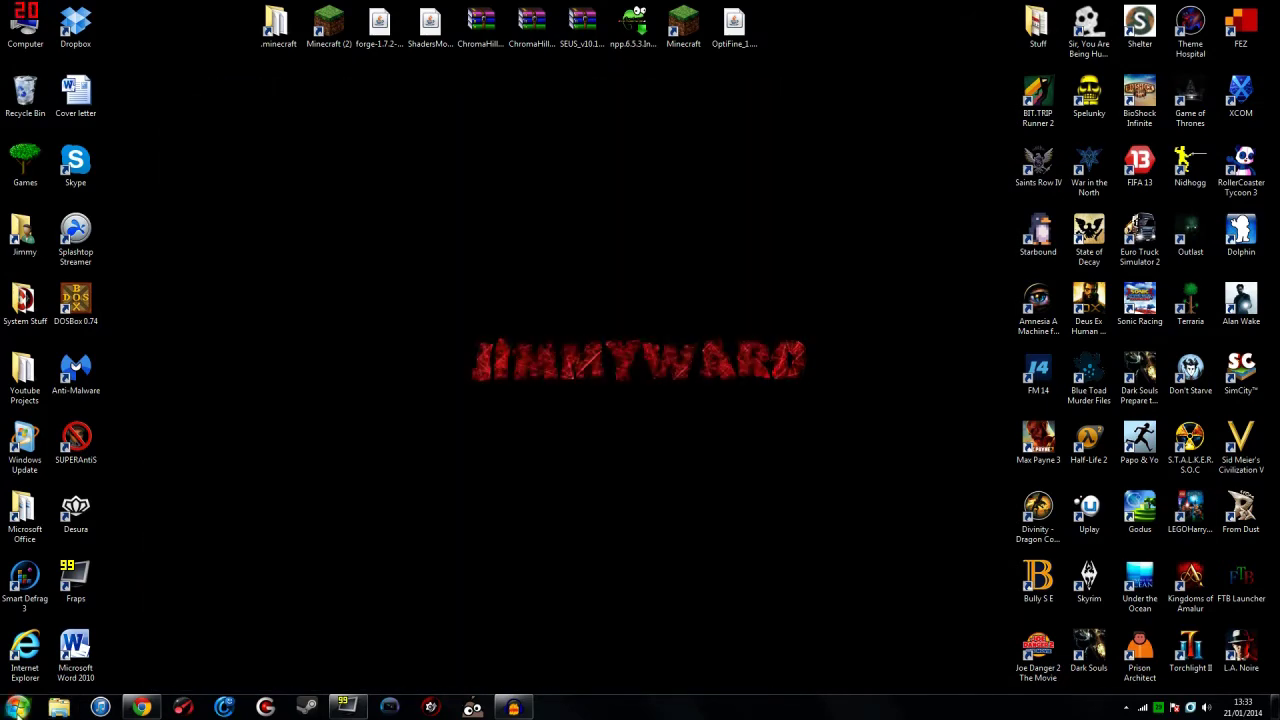
Step: Check via %appdata% that the Roaming .minecraft folder is now empty
left_click(16, 708)
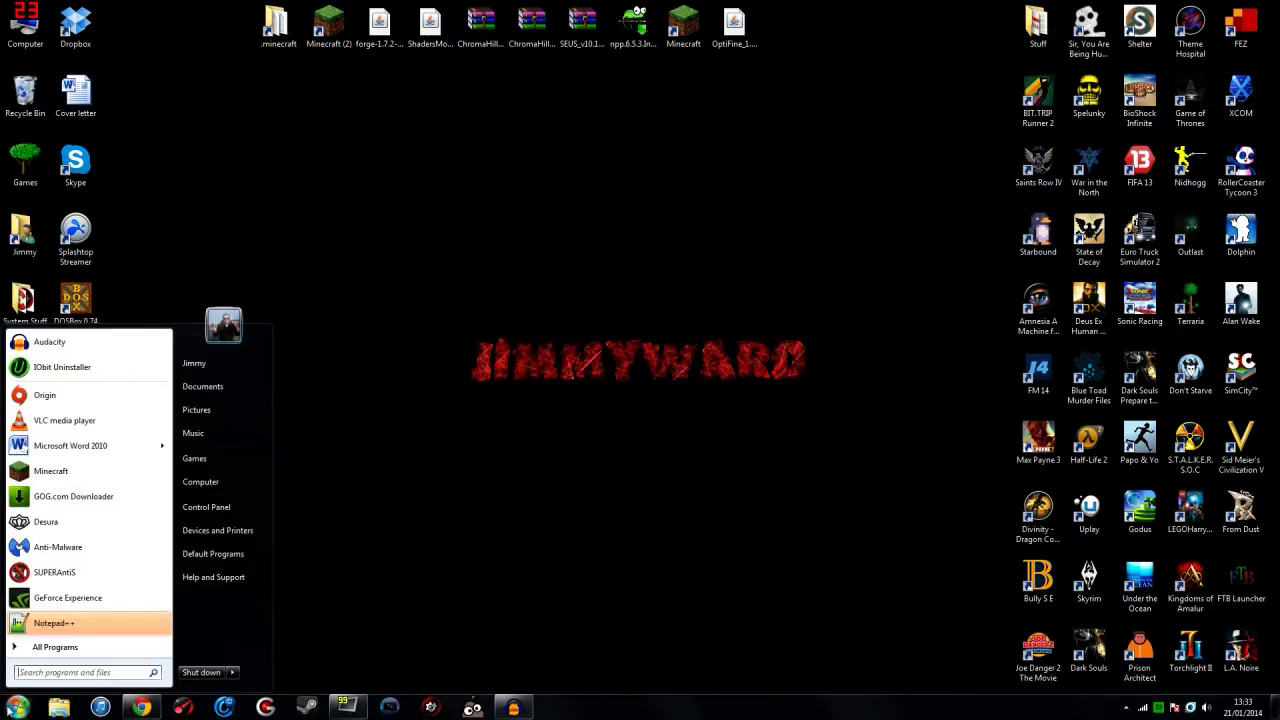
type("%appda")
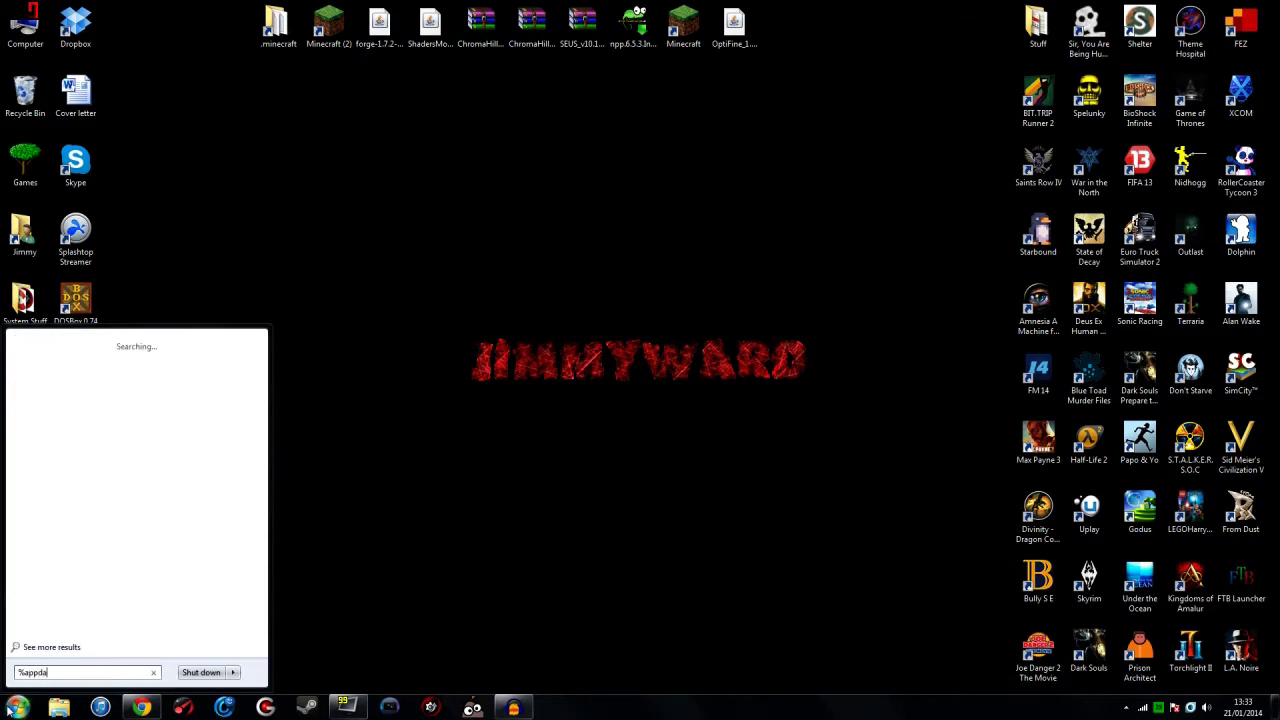
type("ta%")
key("Return")
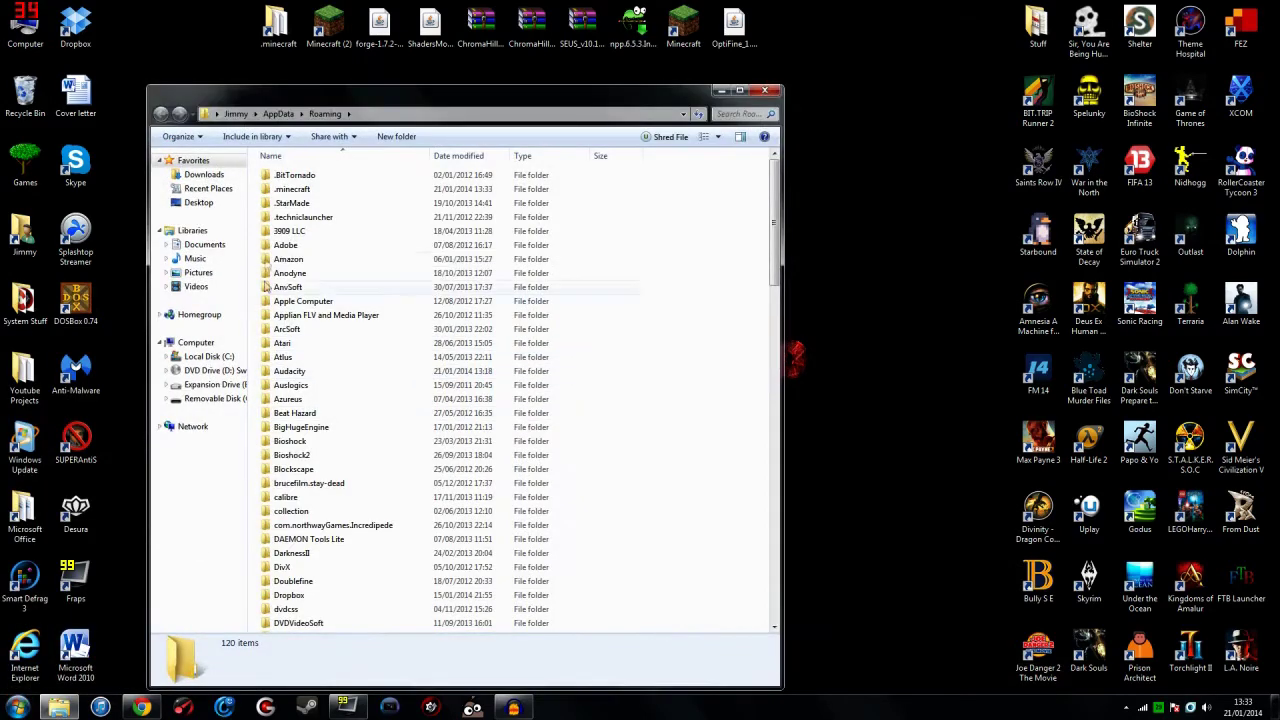
double_click(292, 189)
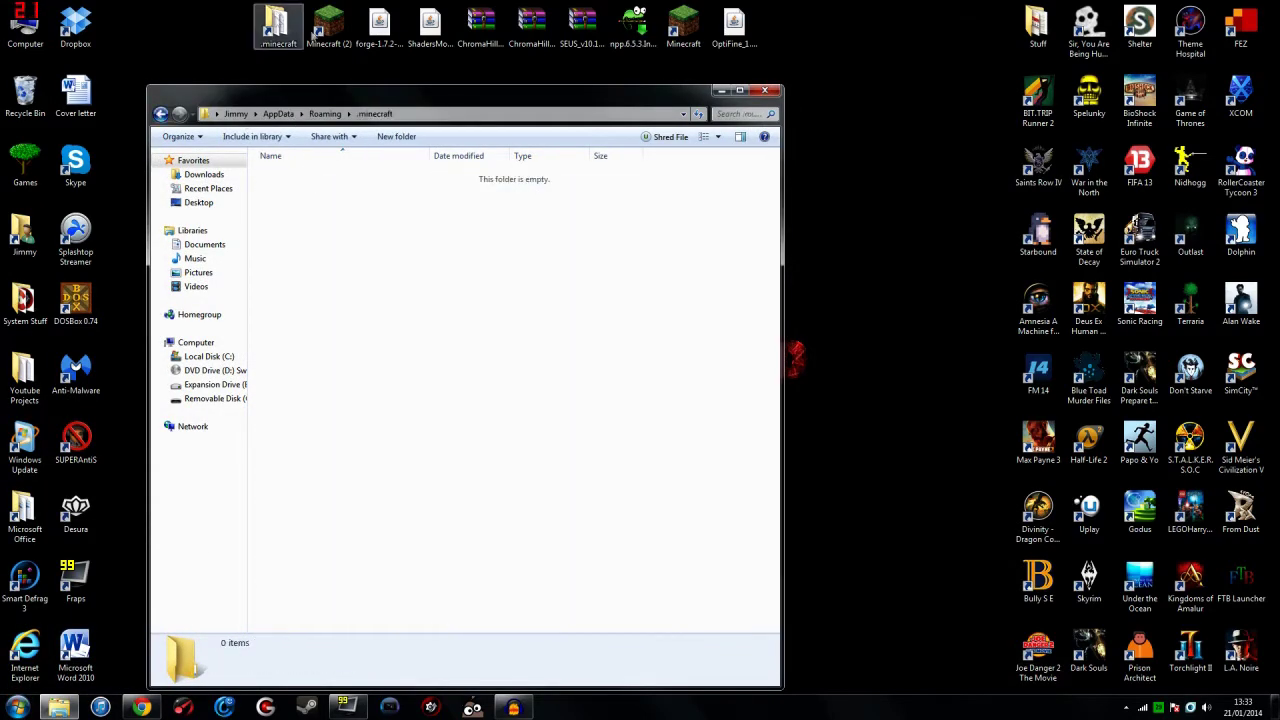
left_click(764, 90)
Step: Permanently empty the 11 items from the Recycle Bin and start the Minecraft launcher
right_click(26, 94)
left_click(80, 123)
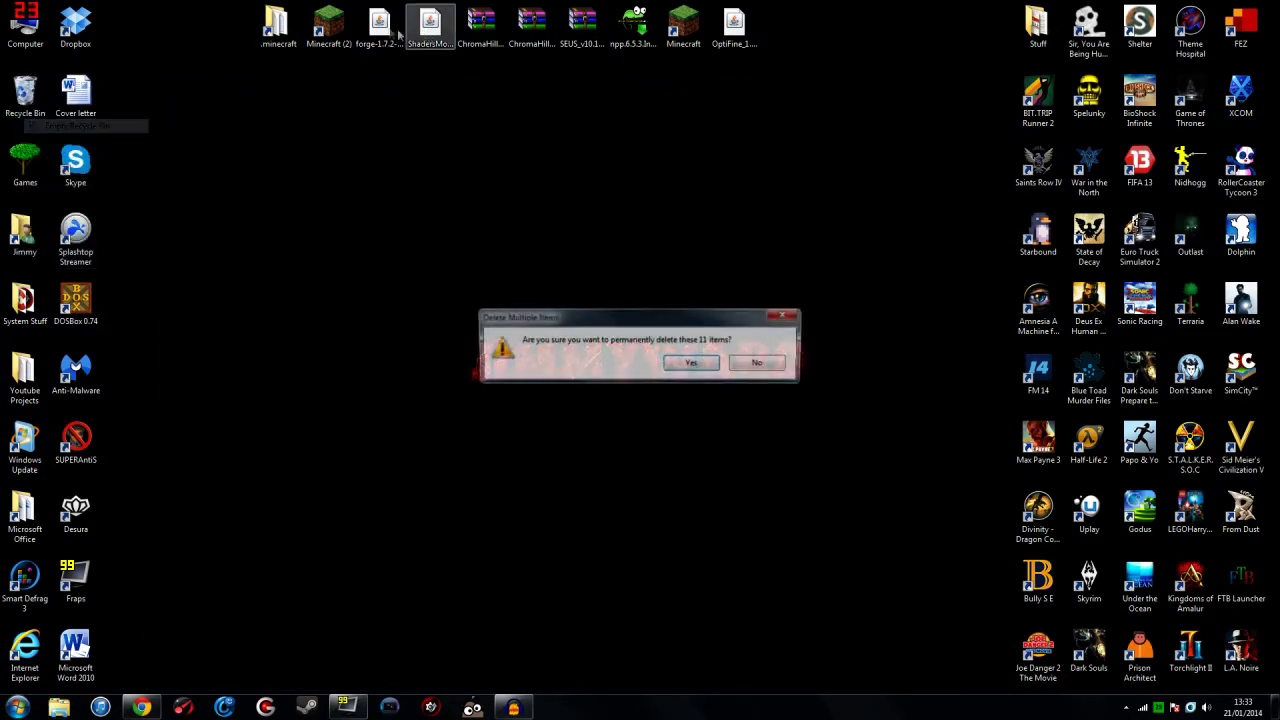
key("Return")
double_click(332, 36)
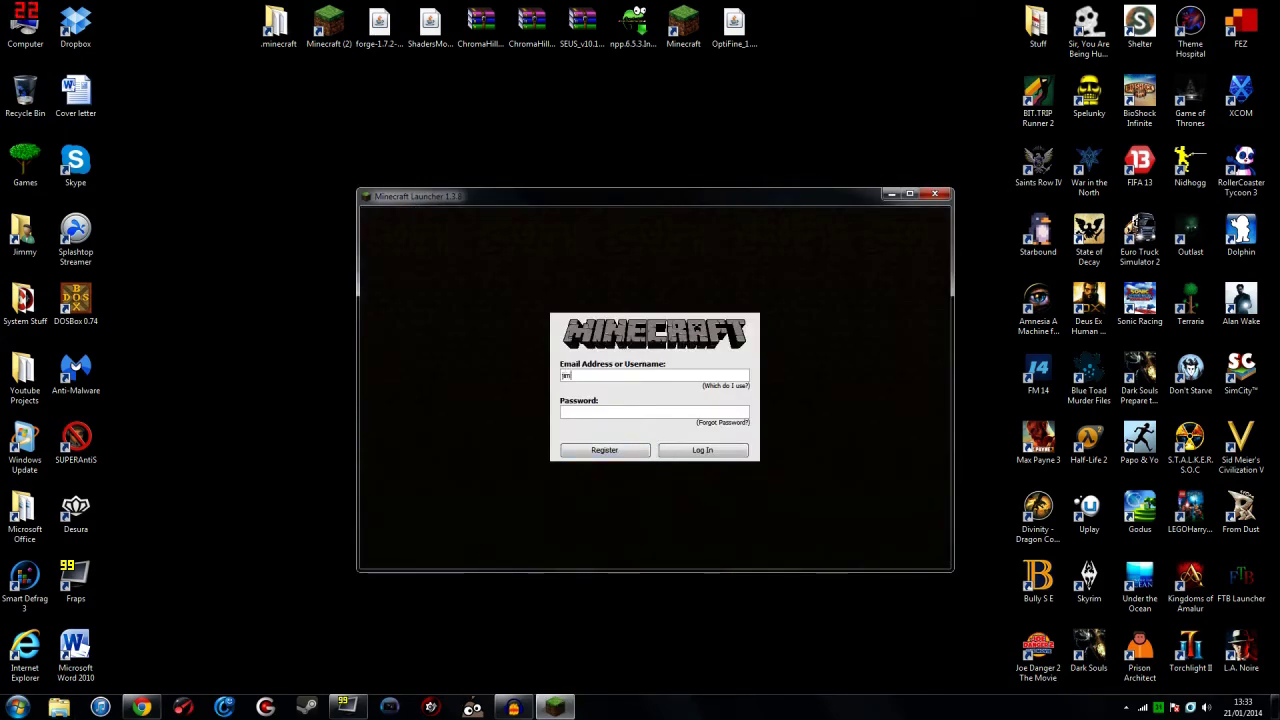
Step: Sign in with the account name, save the profile with release 1.7.2, and press Play
type("hotam")
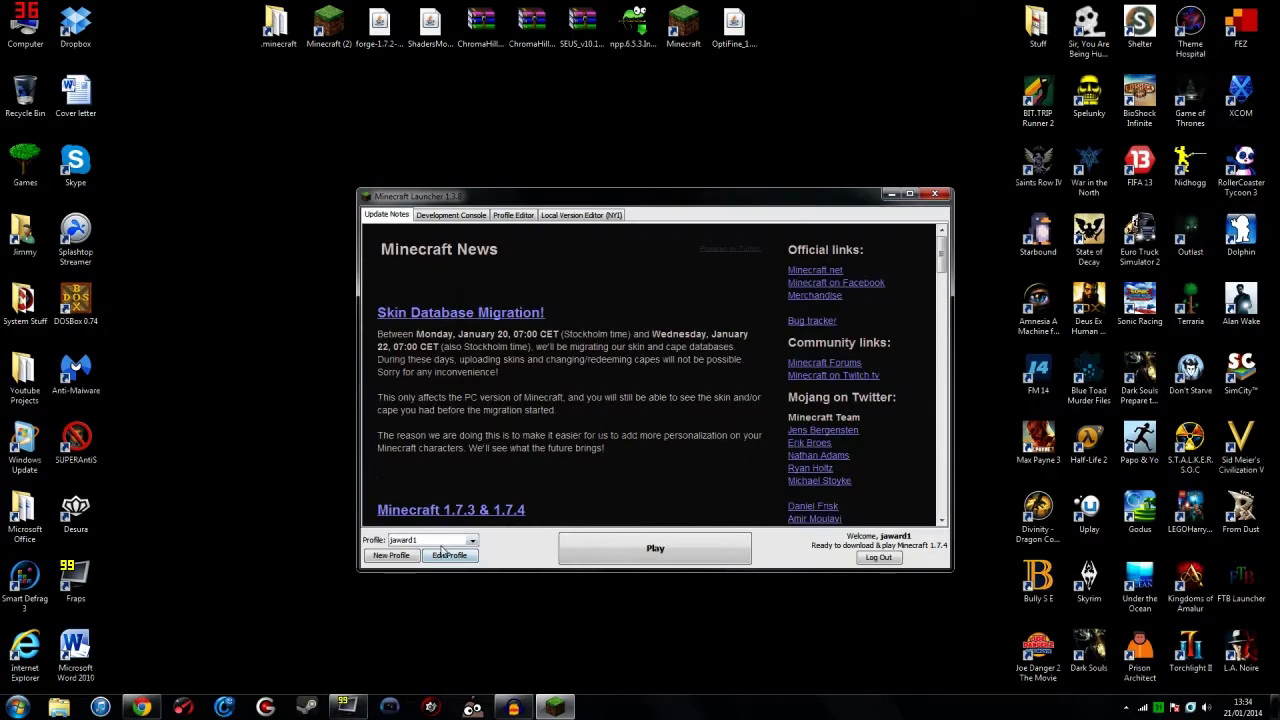
left_click(446, 554)
left_click(657, 436)
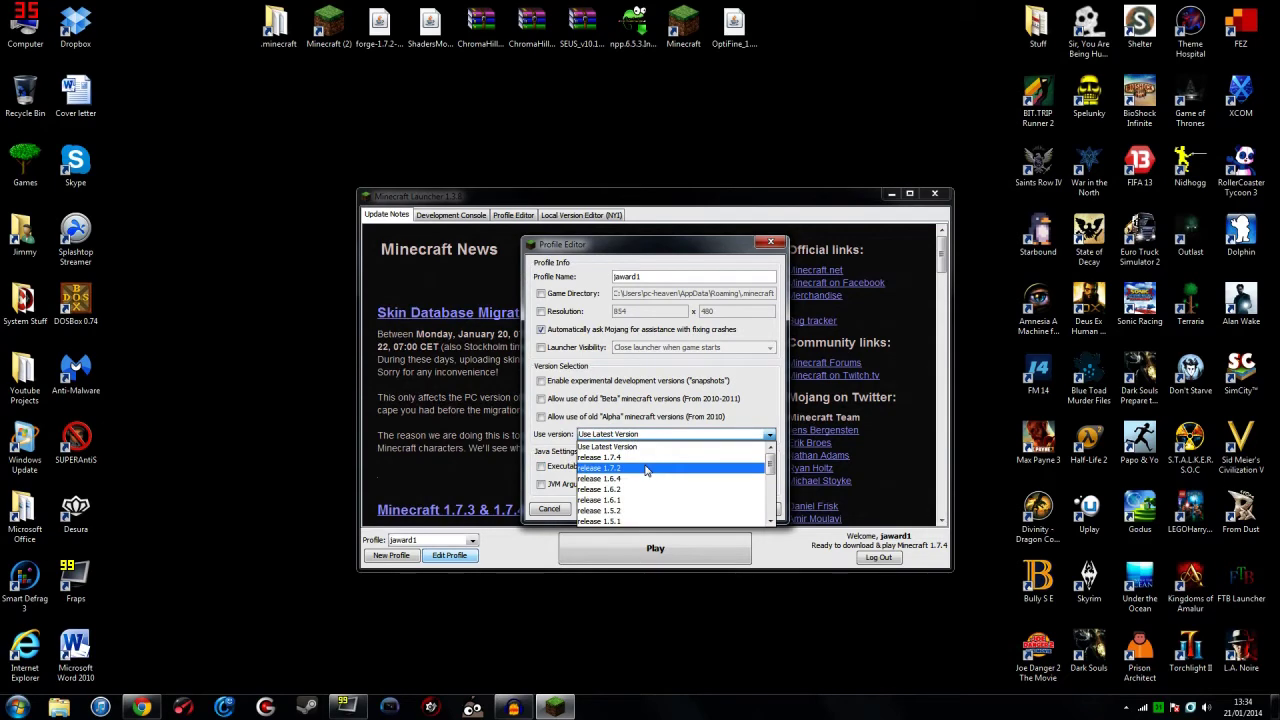
left_click(646, 470)
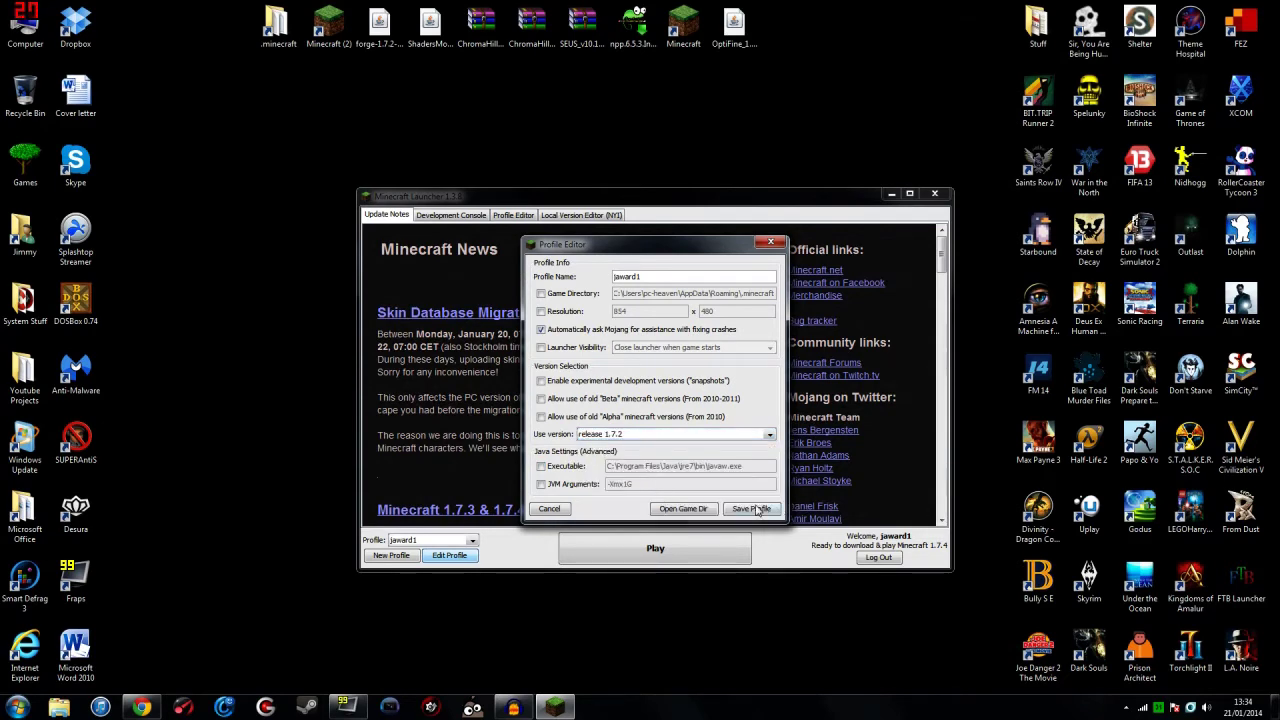
left_click(757, 510)
left_click(685, 547)
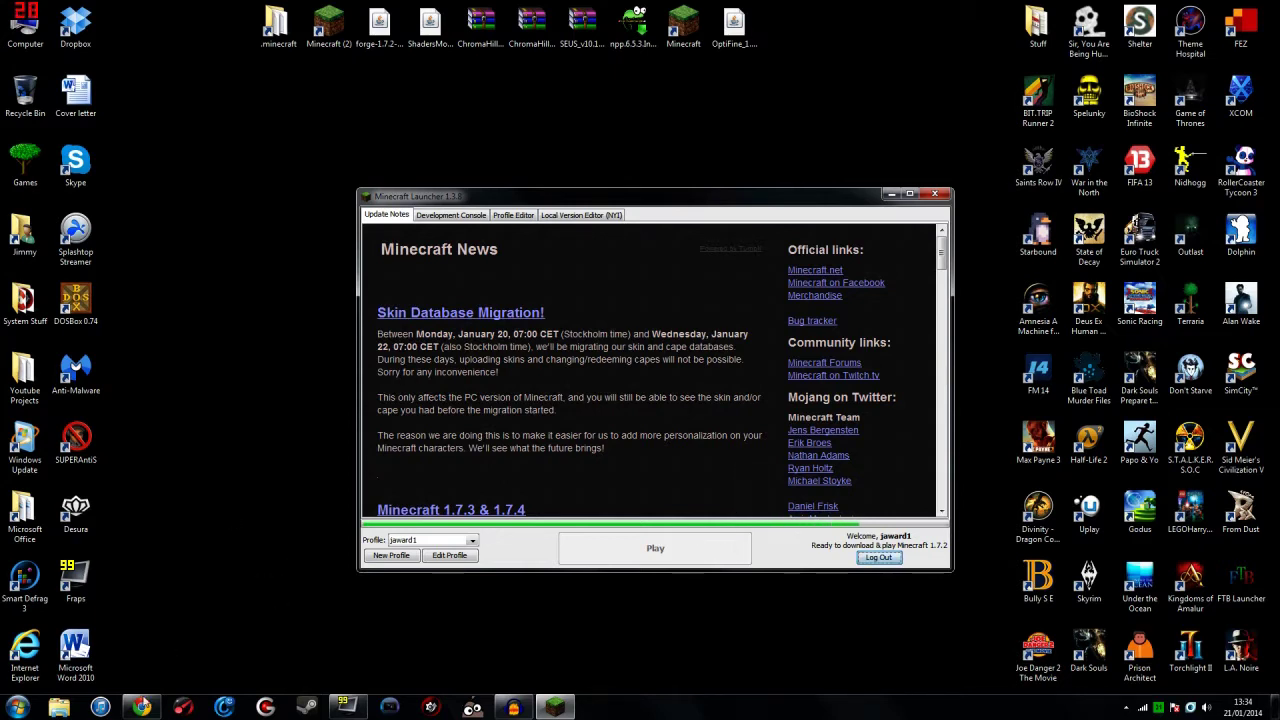
left_click(142, 707)
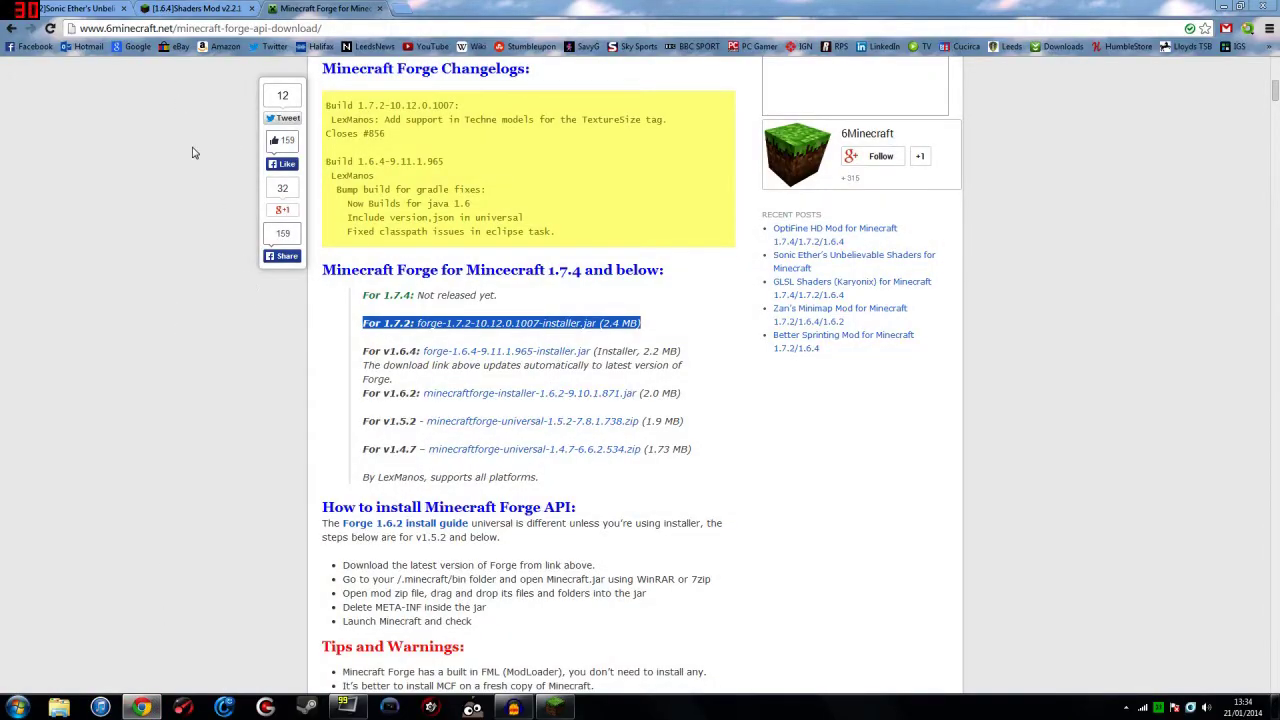
Step: Scroll the 6minecraft Forge page to the 'For 1.7.2' installer link and highlight it
scroll(200, 222, "up", 3)
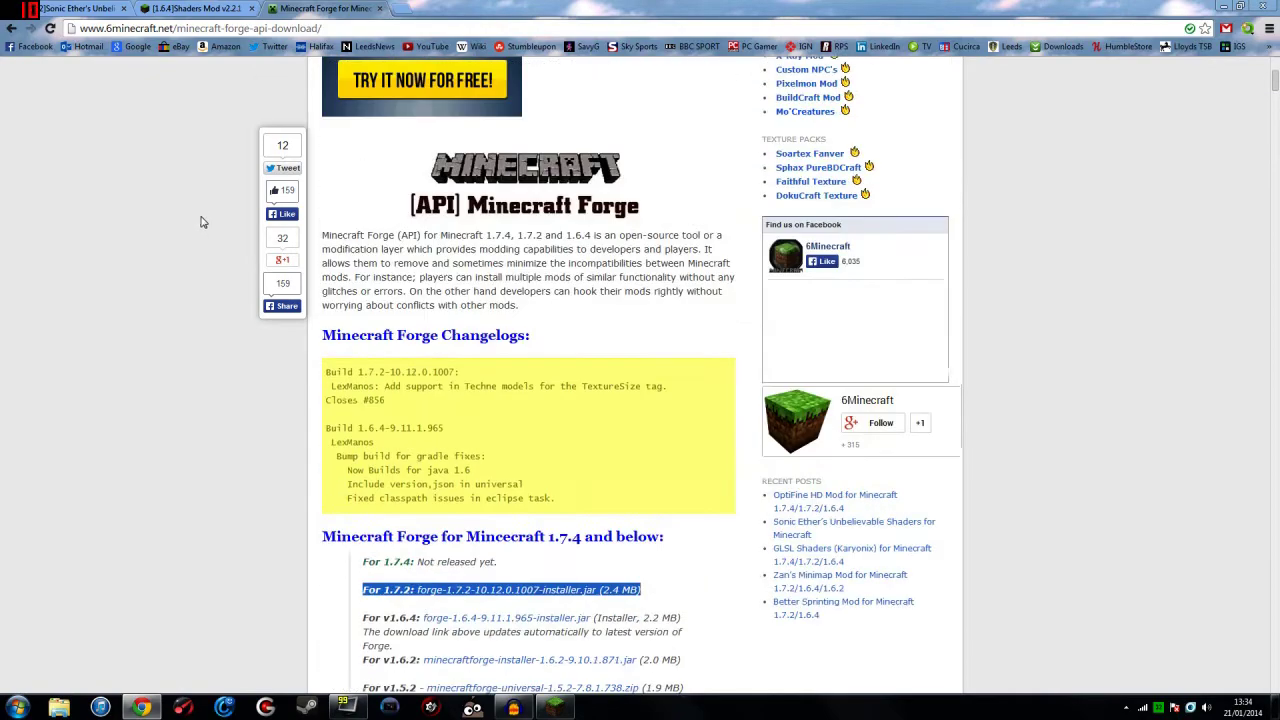
scroll(200, 222, "up", 1)
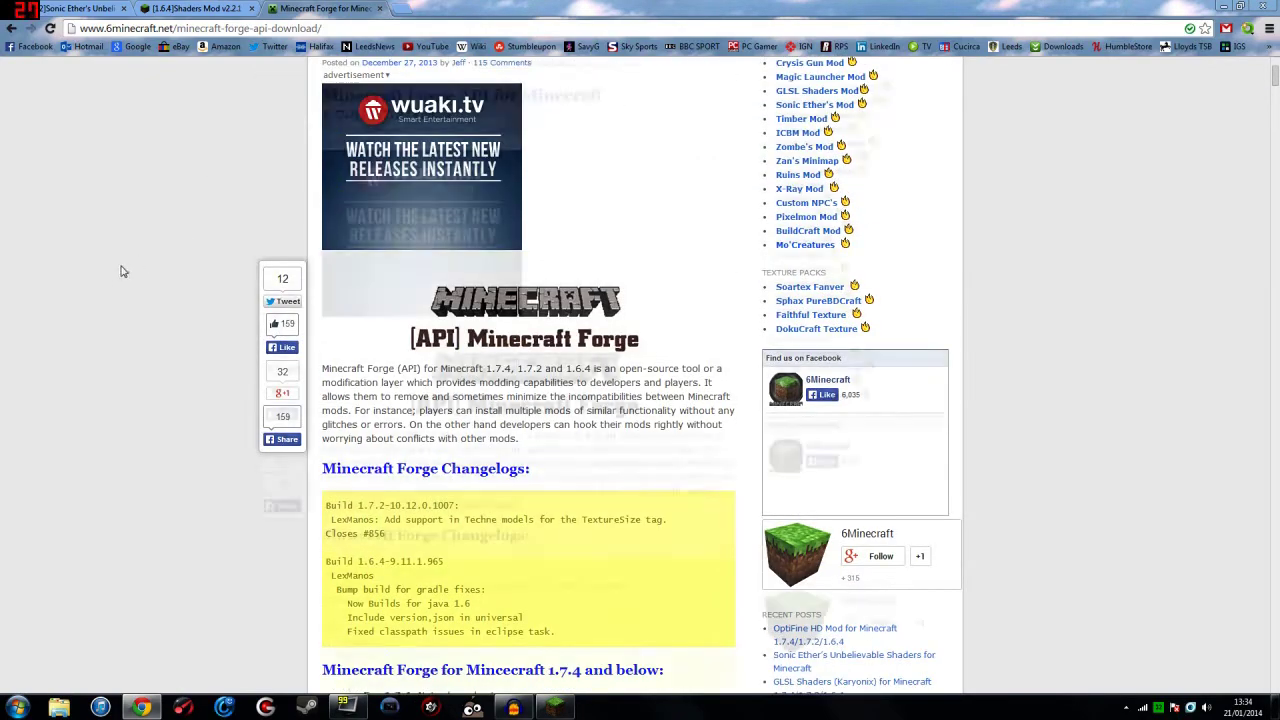
scroll(143, 270, "down", 5)
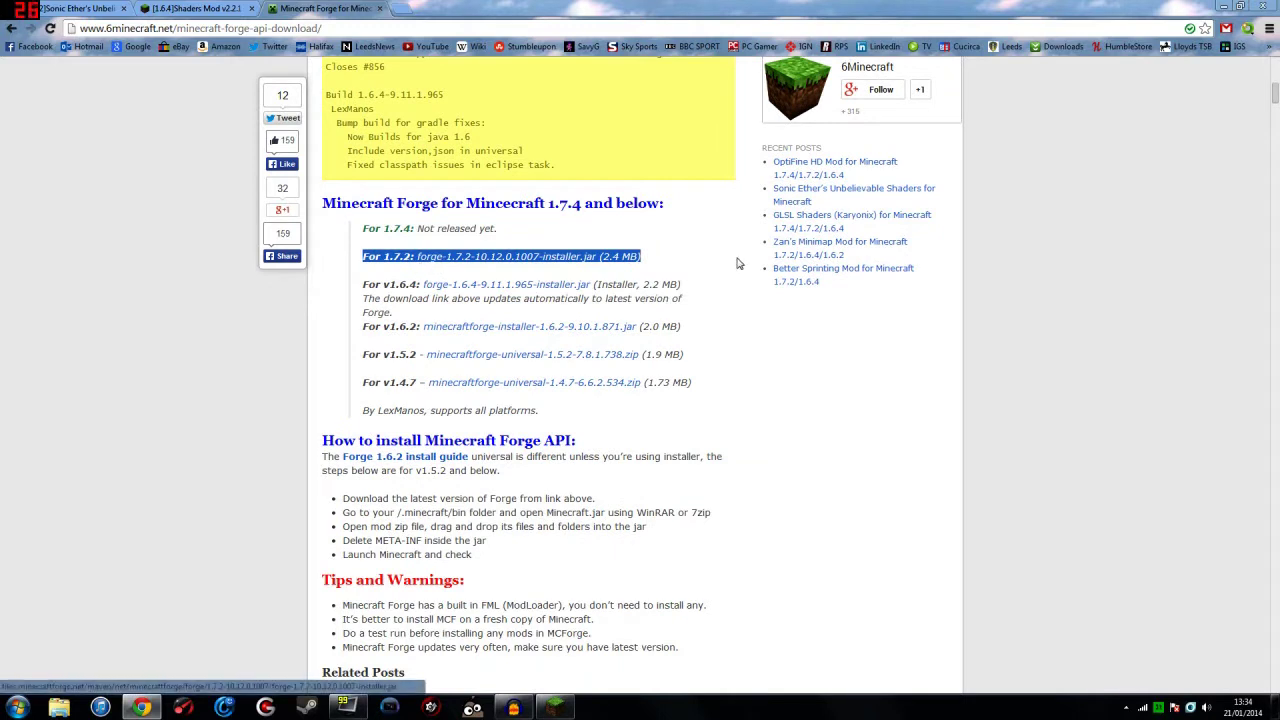
left_click(708, 258)
left_click_drag(362, 256, 404, 256)
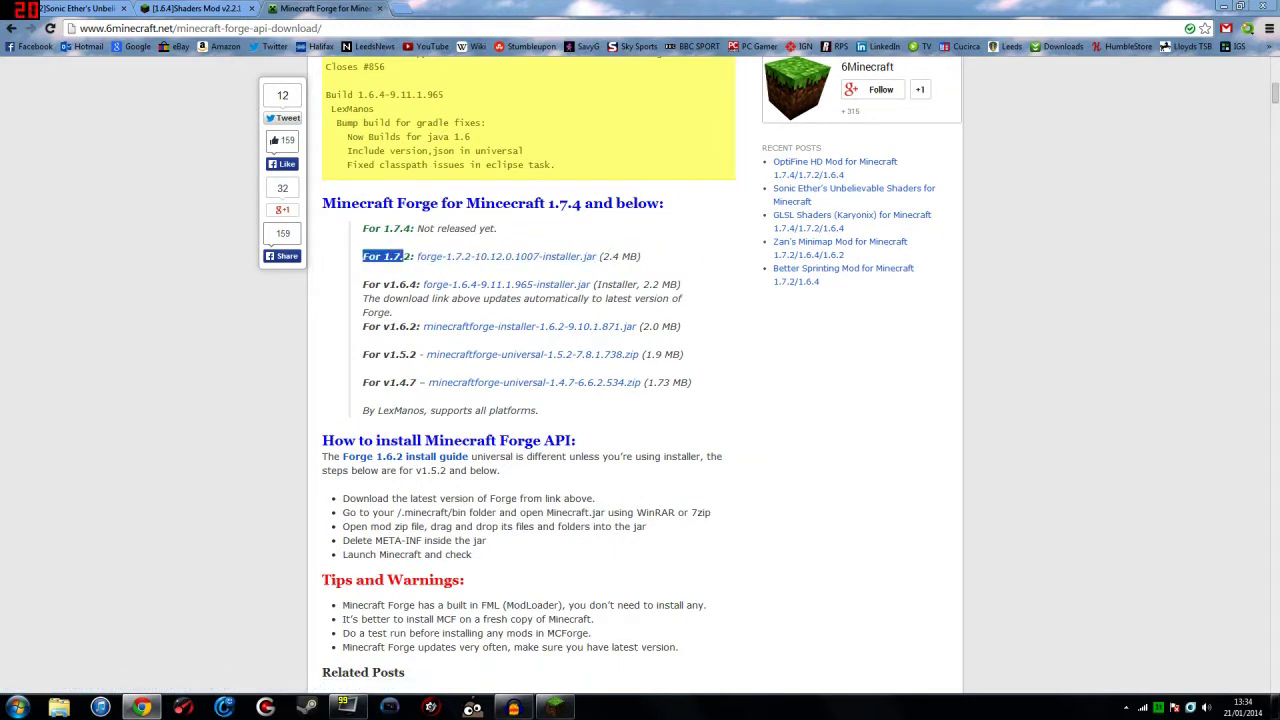
left_click(1223, 6)
Step: Let Minecraft 1.7.2 reach its title screen, then quit it, with the Forge installer selected on the desktop
double_click(381, 40)
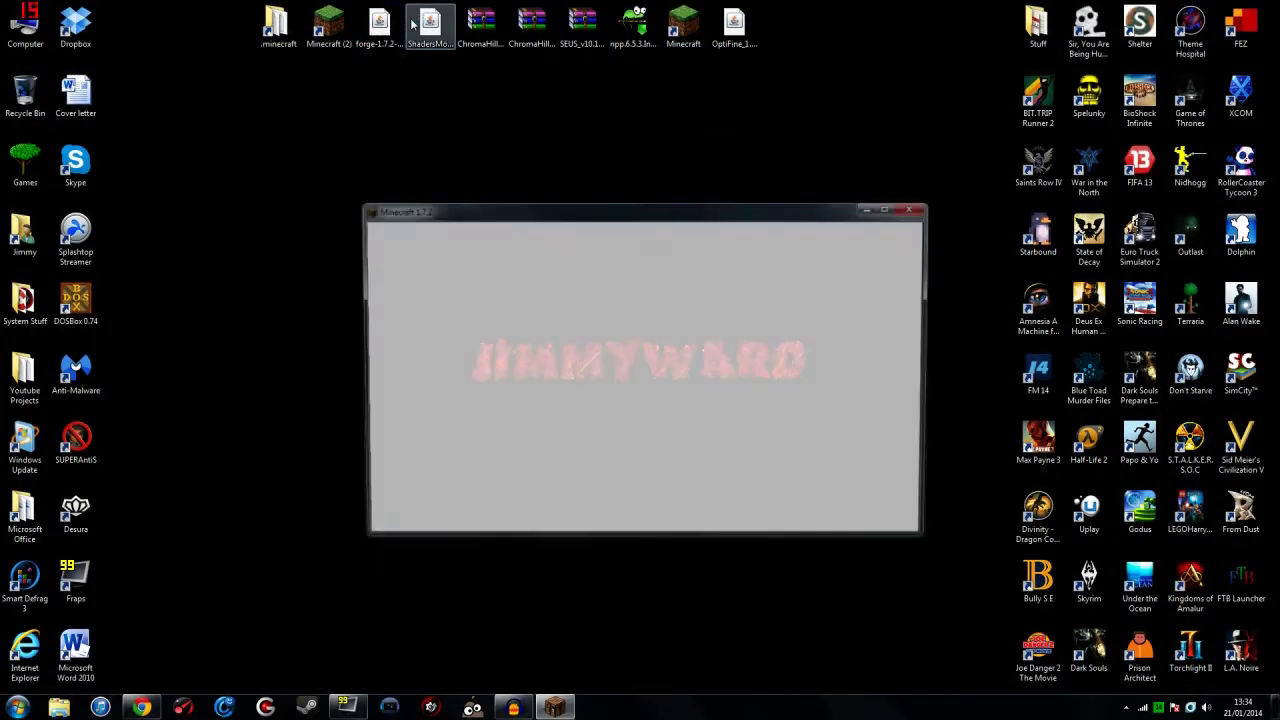
left_click(386, 28)
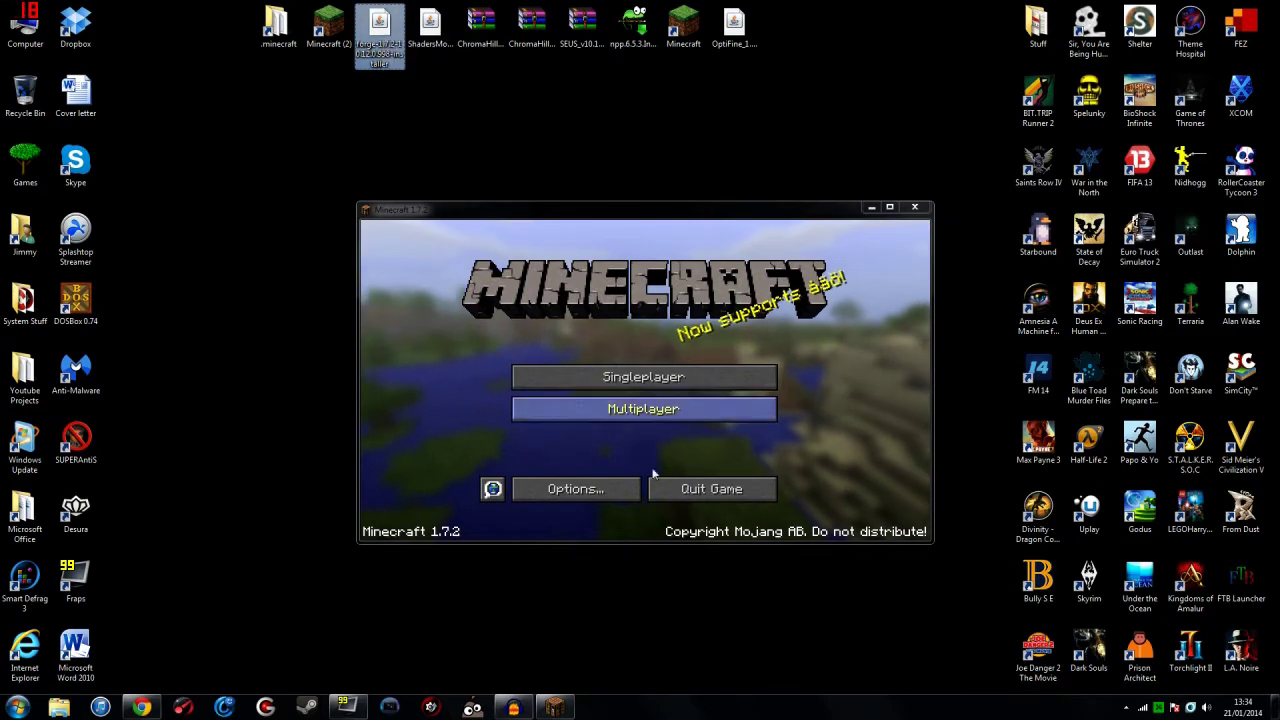
left_click(705, 489)
left_click(383, 28)
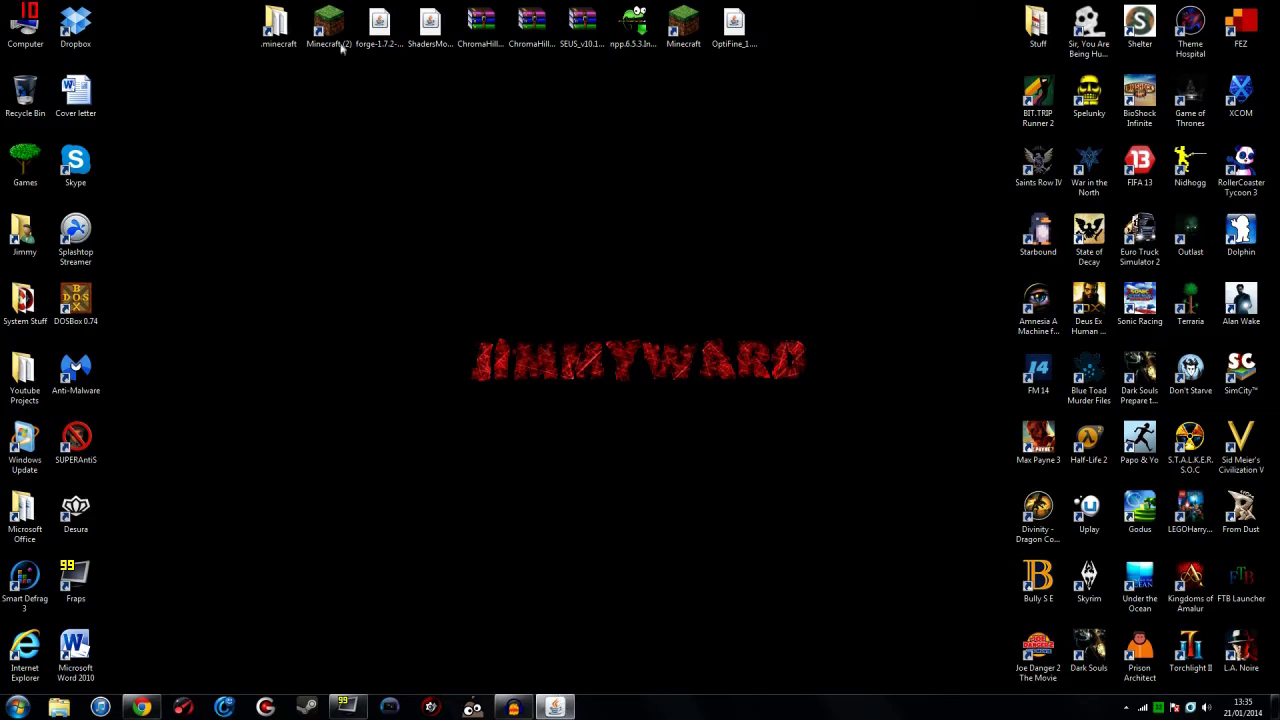
Step: Install the Forge 10.12.0.998 client with the installer and acknowledge the completion message
right_click(382, 29)
mouse_move(478, 150)
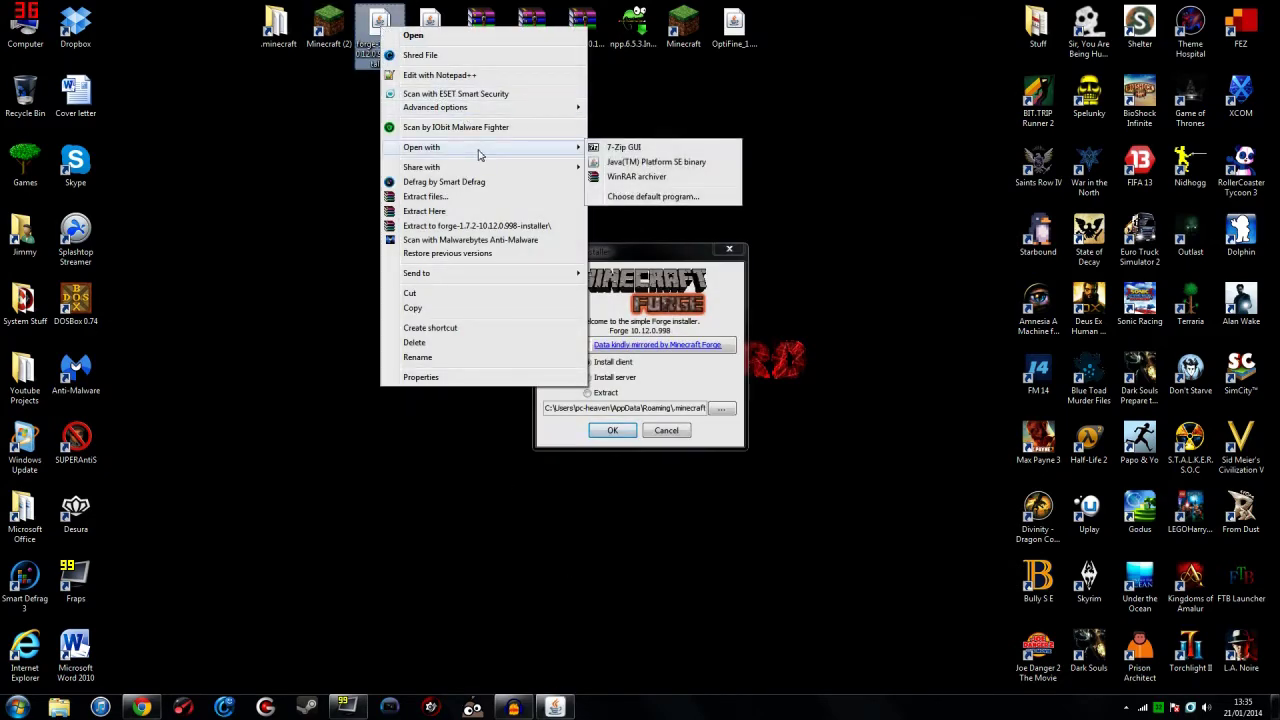
left_click(640, 249)
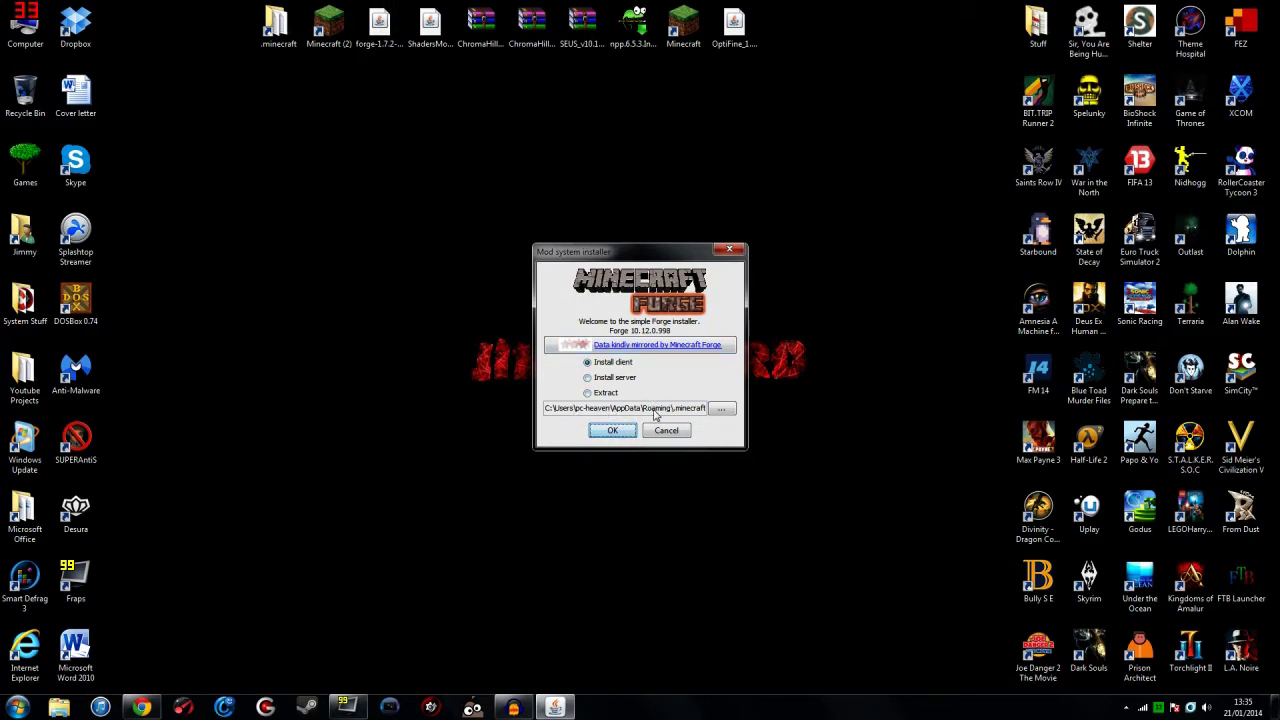
left_click(606, 430)
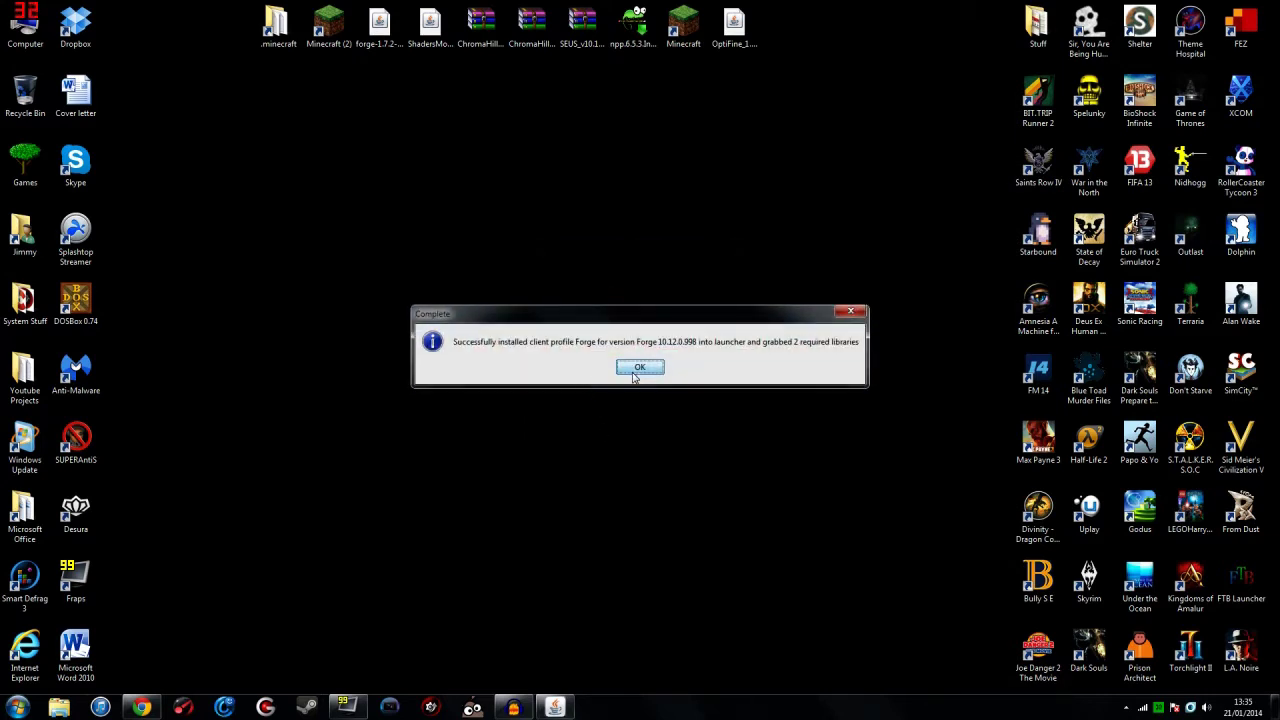
left_click(637, 368)
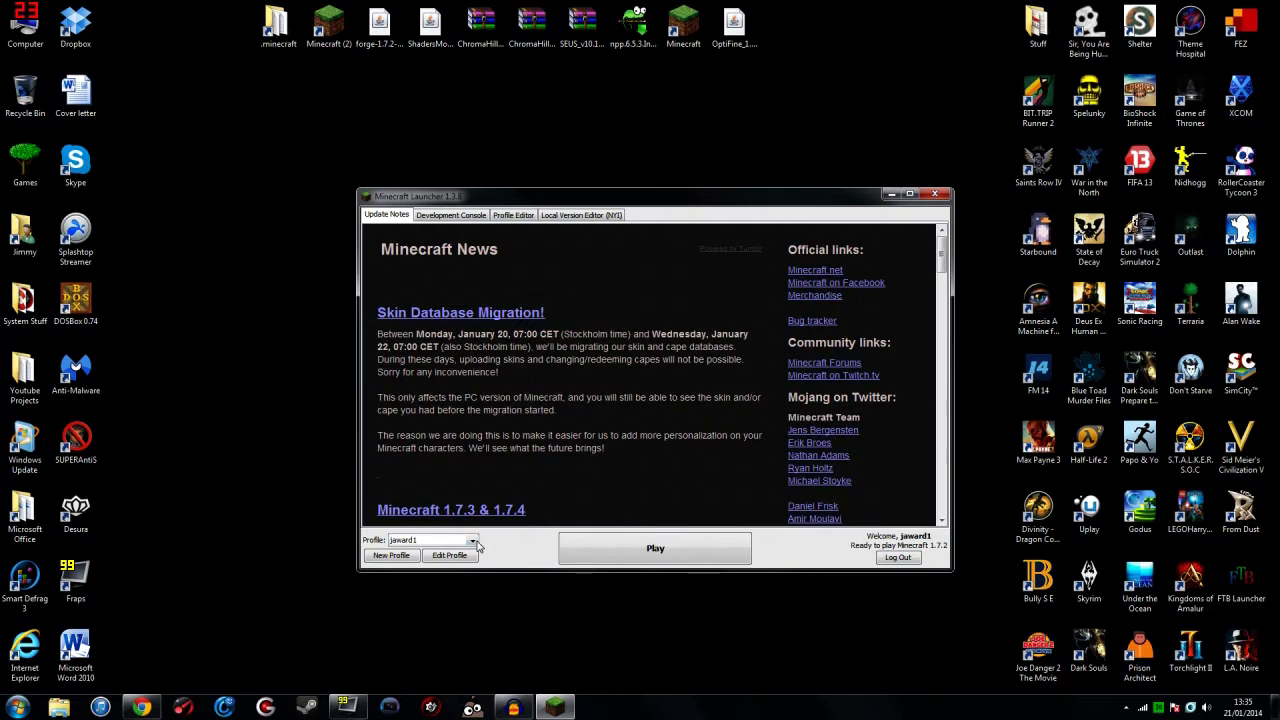
Step: Select the Forge profile, log in with the account e-mail, and launch Minecraft 1.7.2
left_click(472, 540)
left_click(447, 565)
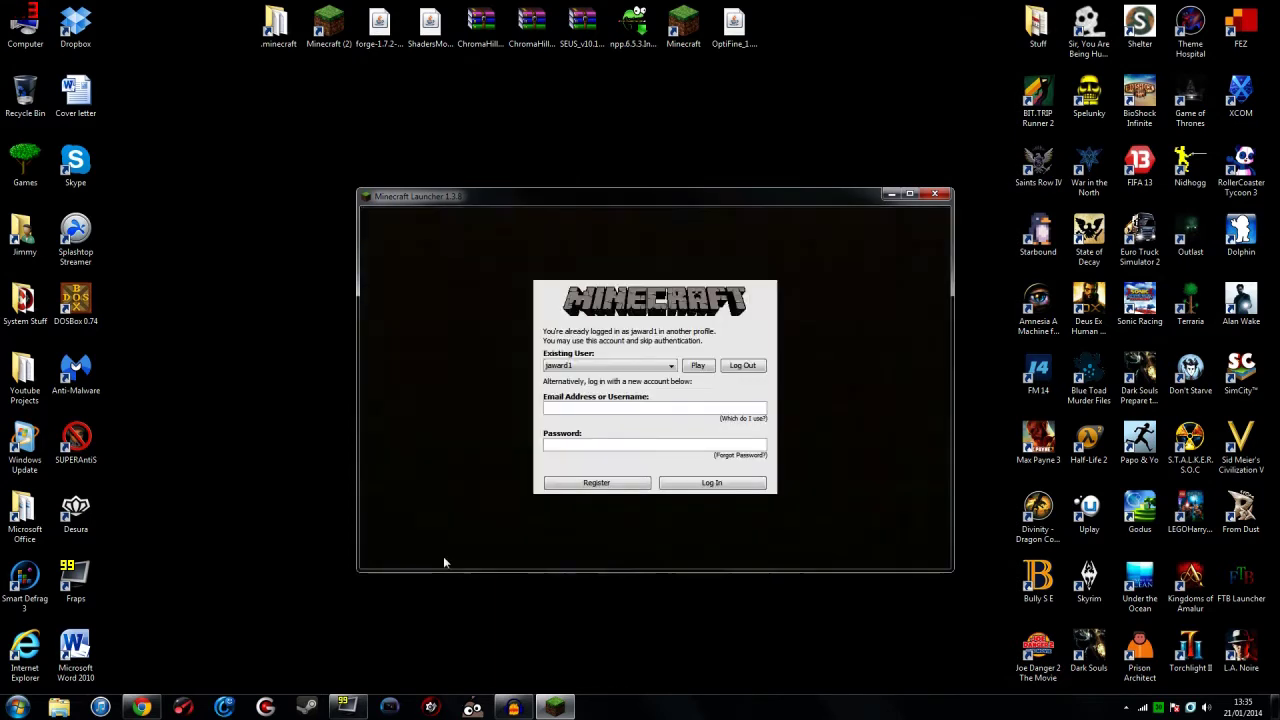
left_click(711, 482)
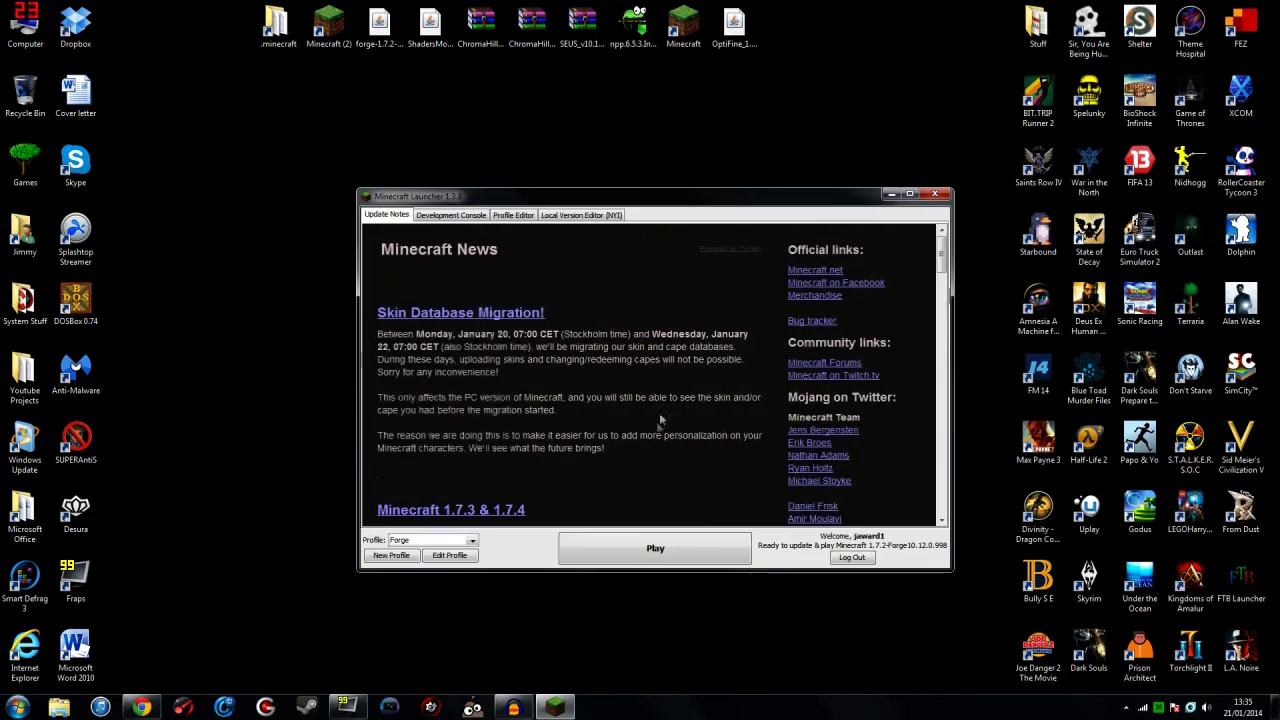
left_click(673, 552)
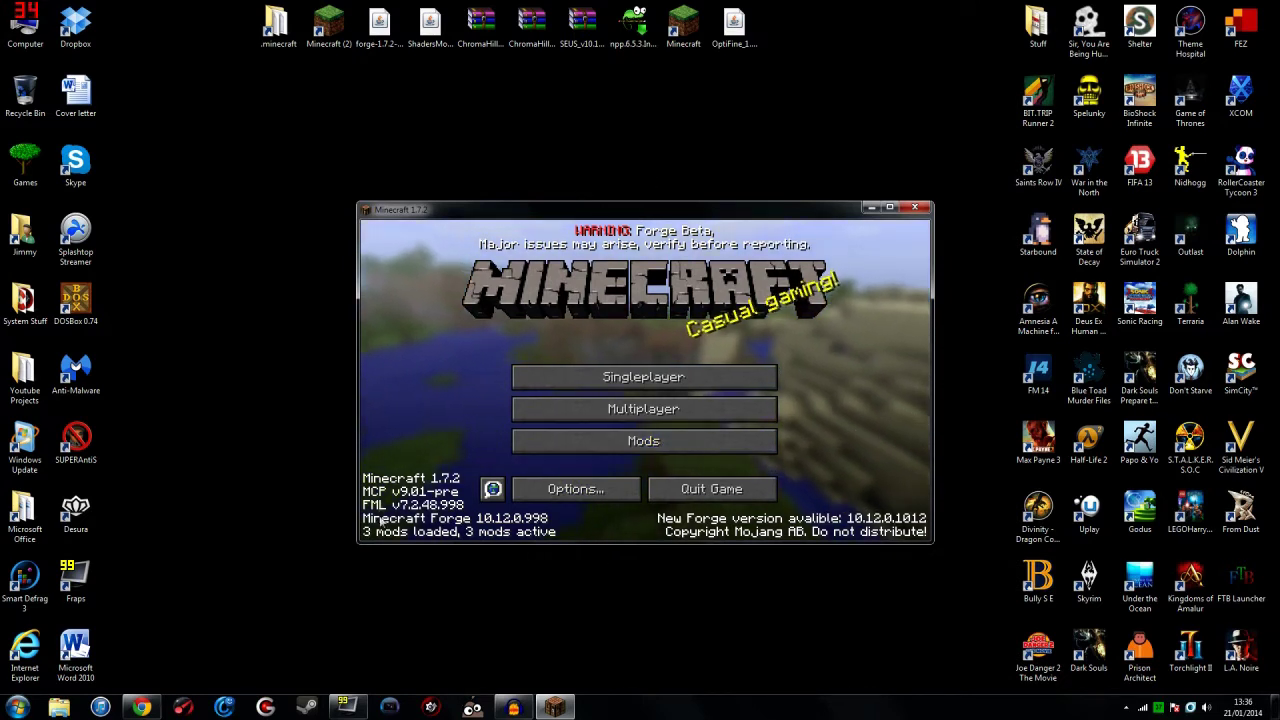
Step: Confirm the Mod List shows Coder Pack, Forge Mod Loader and Forge, then quit Minecraft
left_click(676, 443)
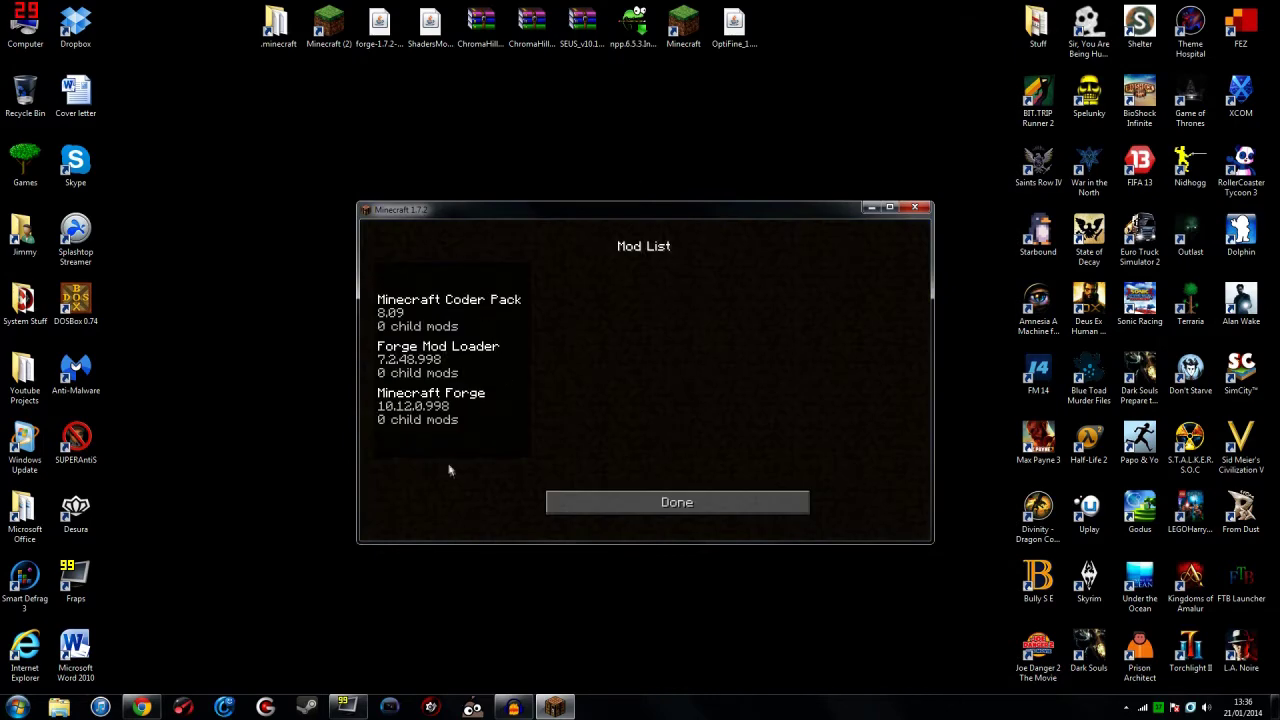
left_click(600, 497)
left_click(643, 445)
left_click(677, 497)
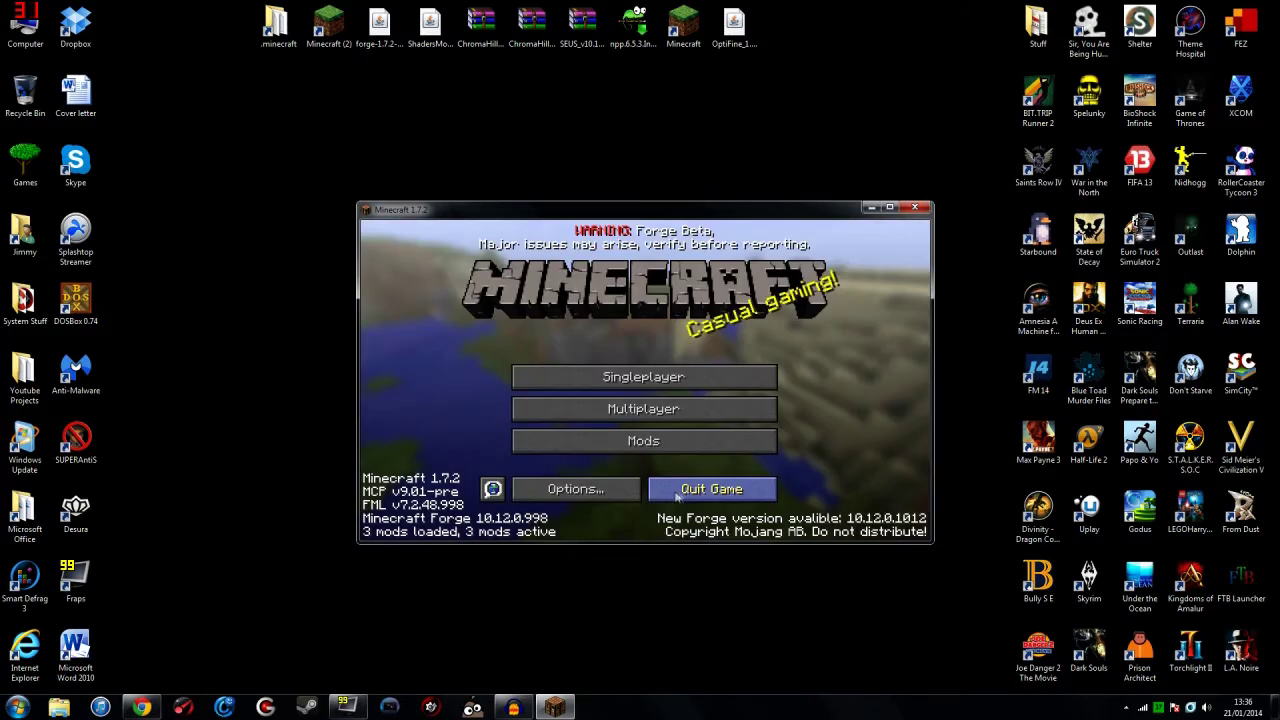
left_click(678, 494)
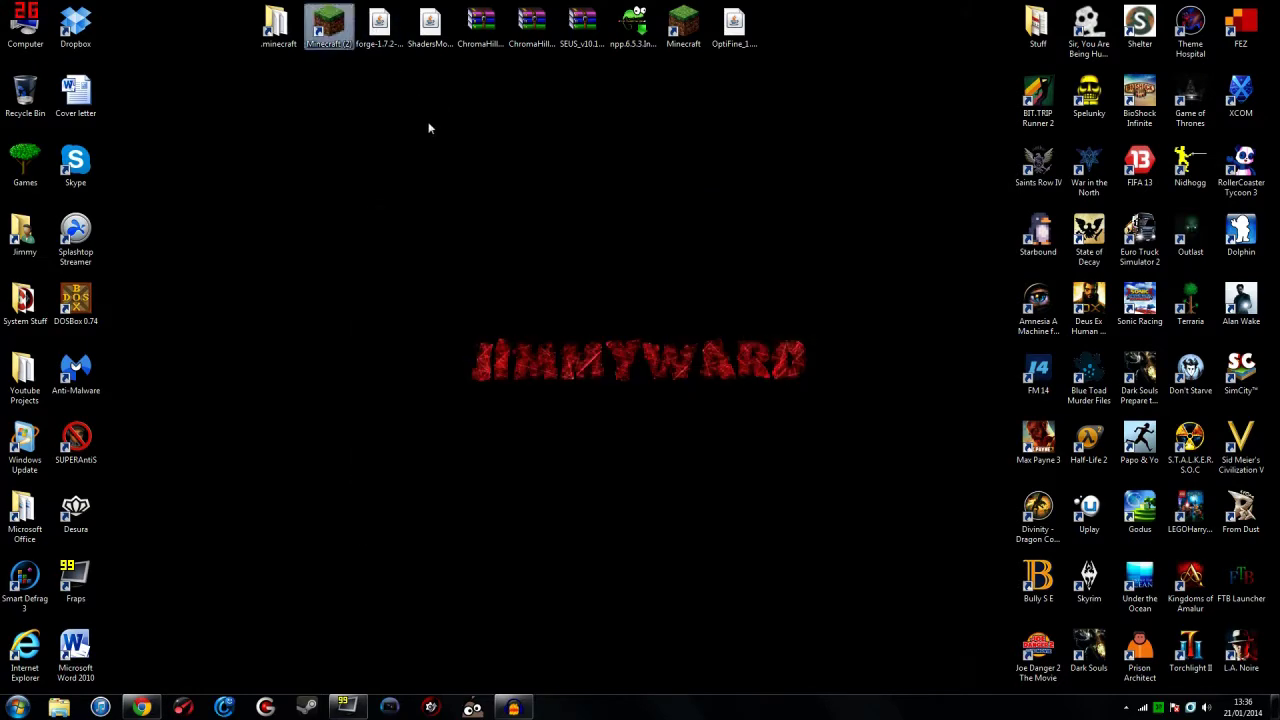
Step: Open the empty mods subfolder of the desktop .minecraft folder, then return to Chrome
left_click(276, 28)
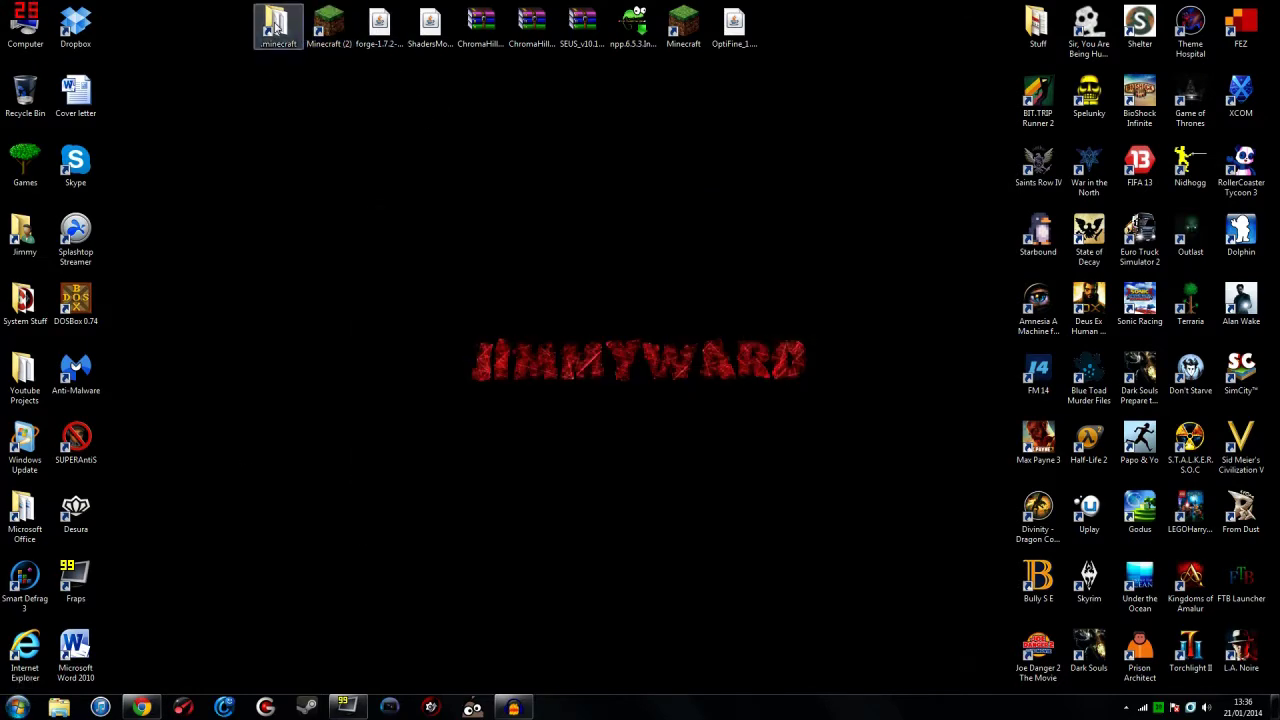
double_click(276, 28)
double_click(294, 244)
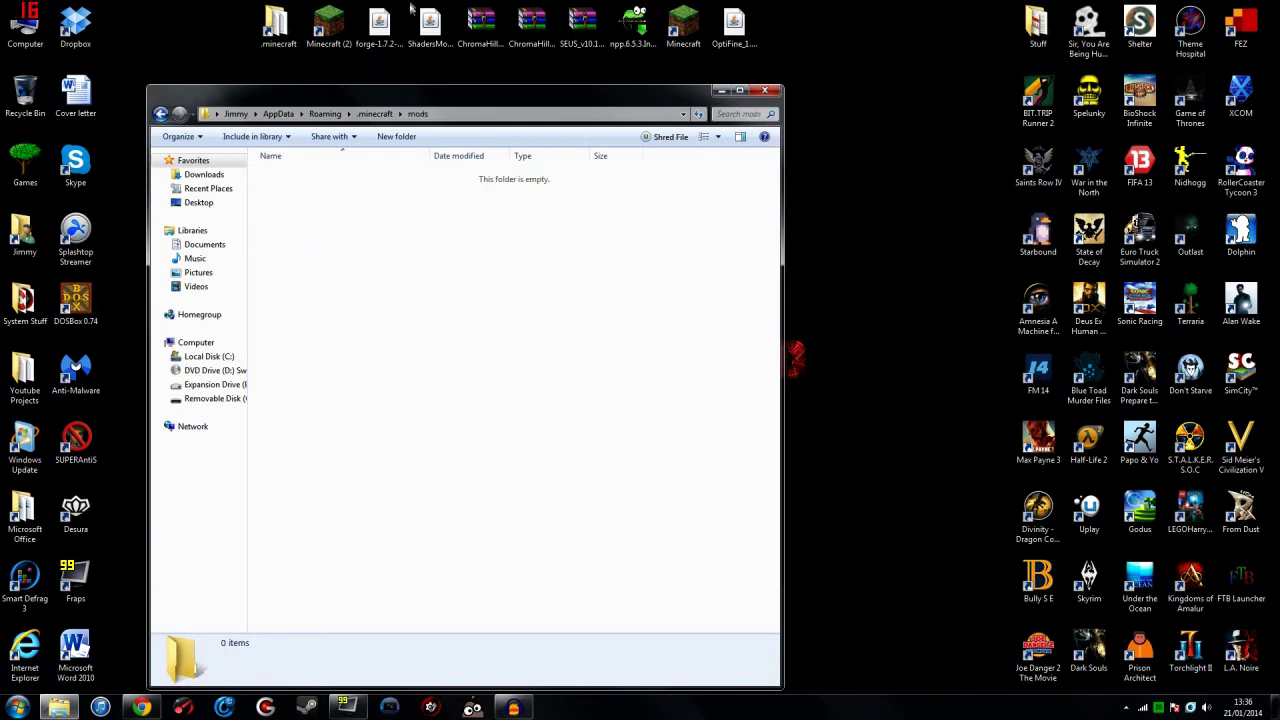
left_click(431, 36)
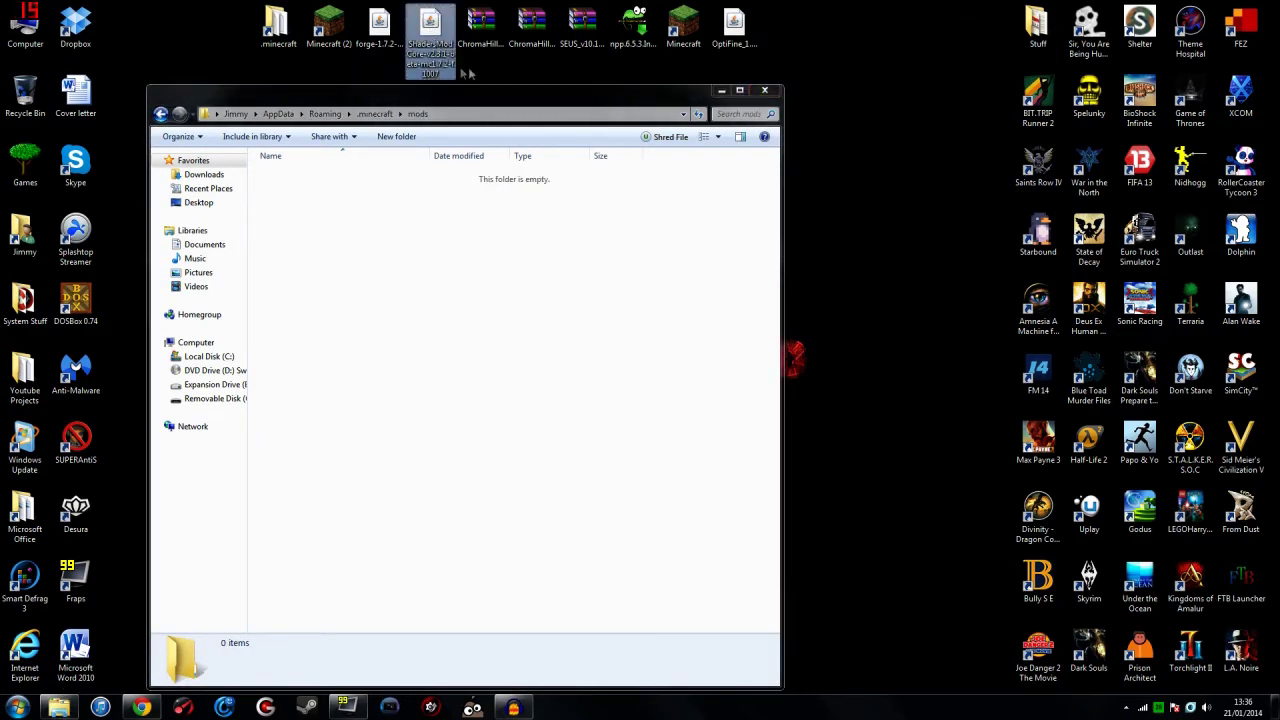
left_click(142, 707)
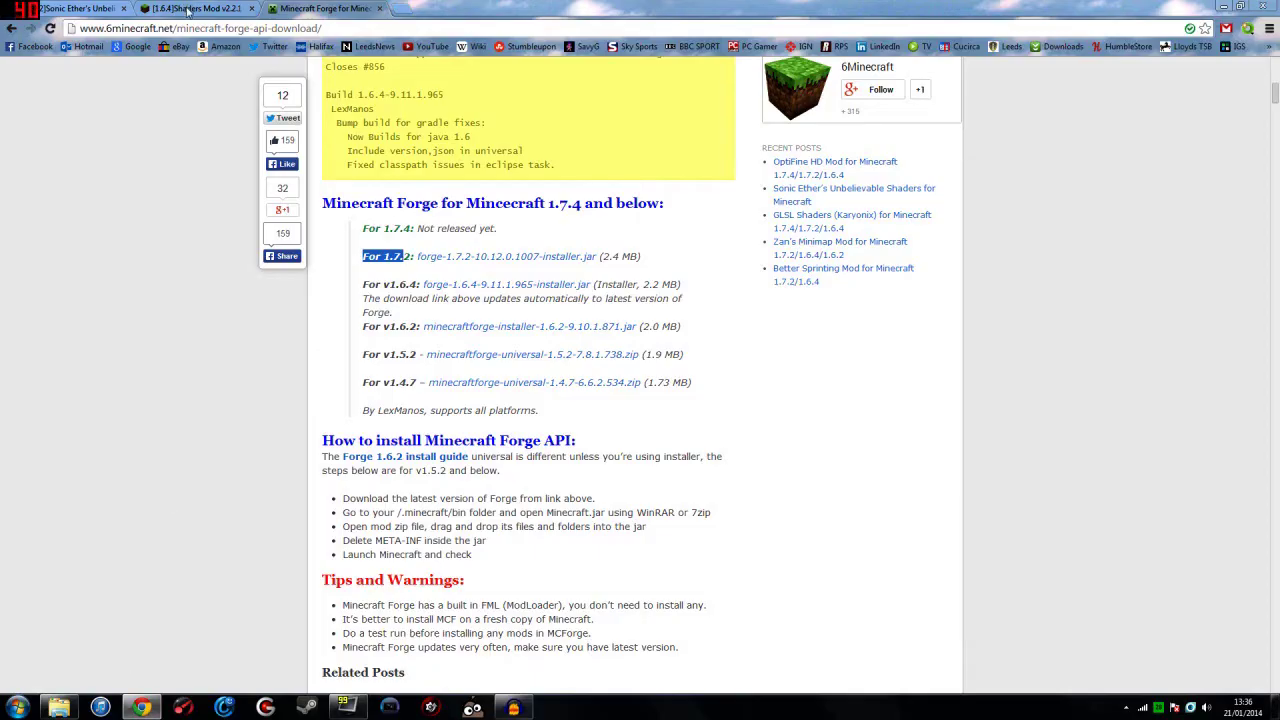
Step: Find the 1.7.2 GLSL Shaders Mod v2.3.1 beta line on the forum, then drag the ShadersModCore jar into mods
left_click(196, 9)
left_click_drag(484, 28, 78, 28)
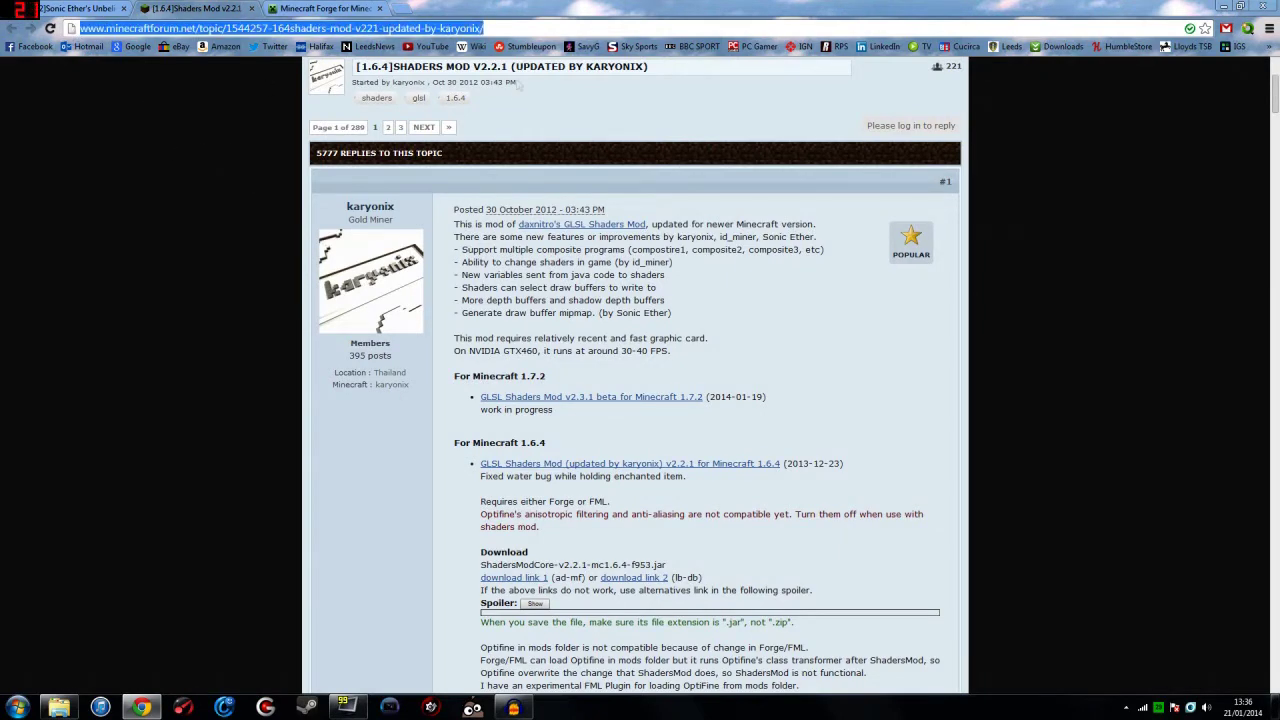
scroll(479, 96, "up", 2)
scroll(615, 367, "down", 3)
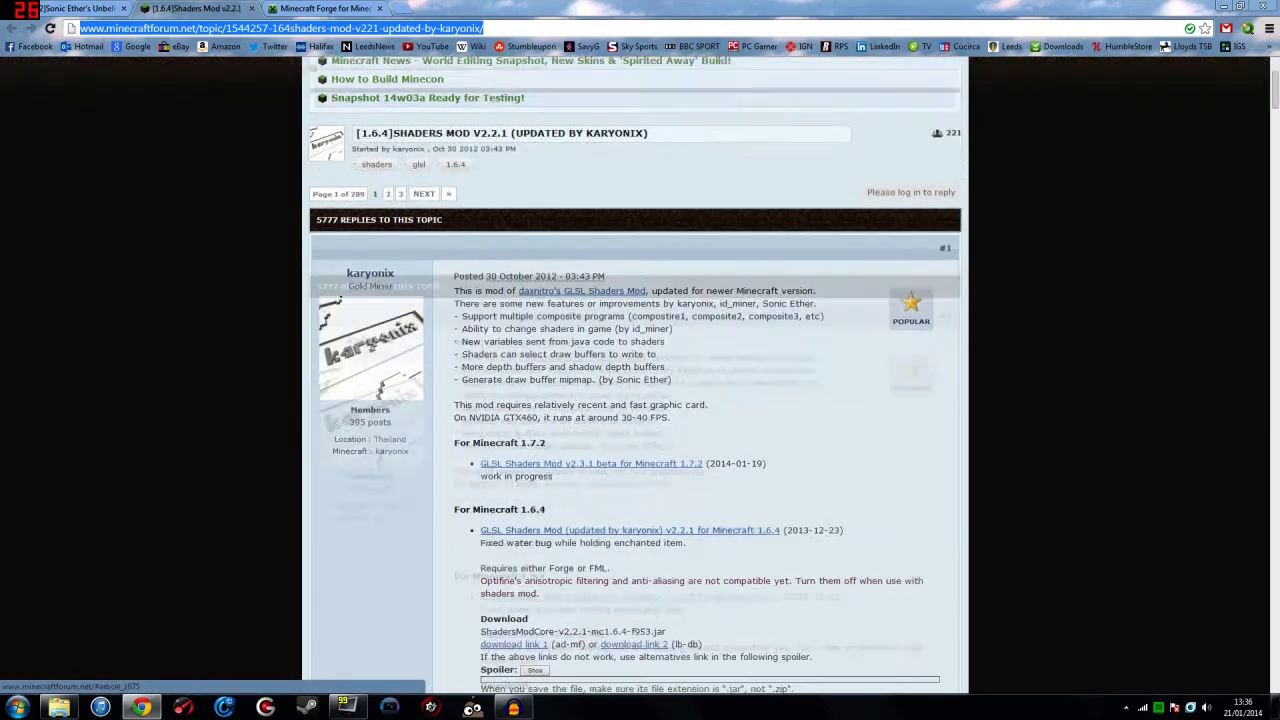
left_click_drag(779, 332, 497, 323)
left_click(560, 316)
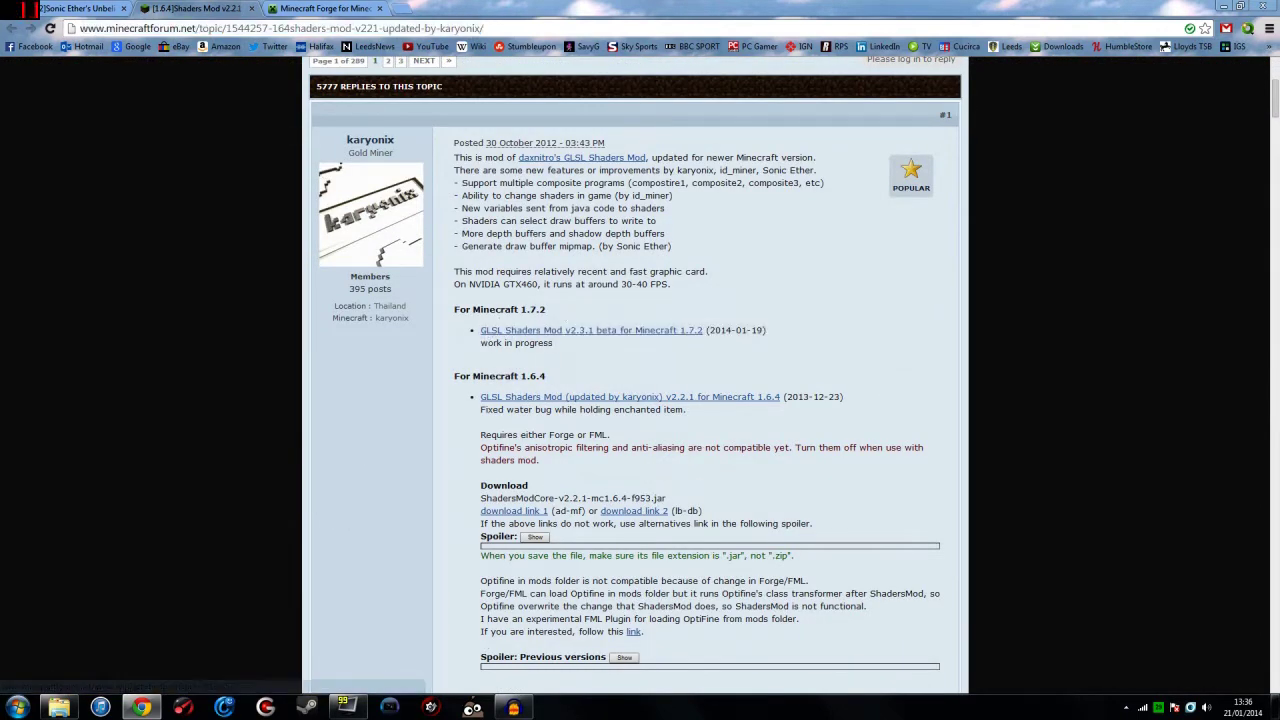
left_click(1222, 7)
left_click_drag(430, 25, 346, 226)
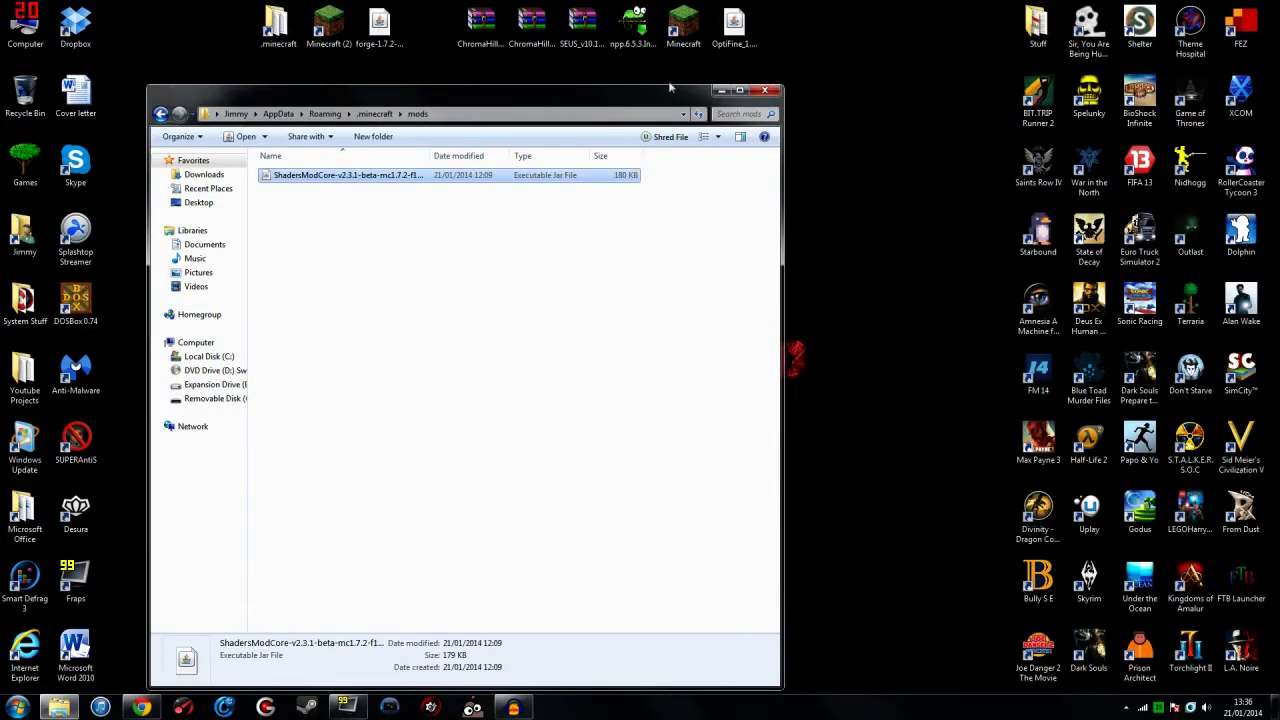
Step: Close the mods folder window and reopen the Minecraft Launcher on the Forge profile
left_click(763, 92)
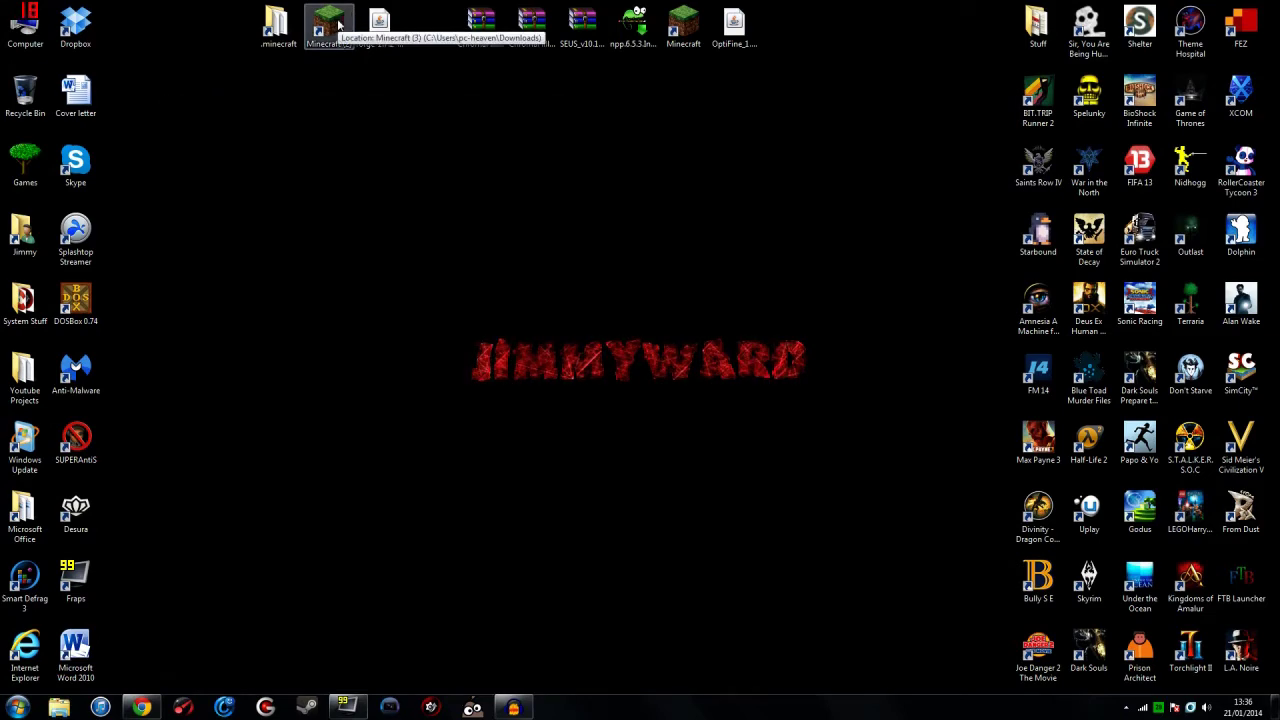
double_click(338, 24)
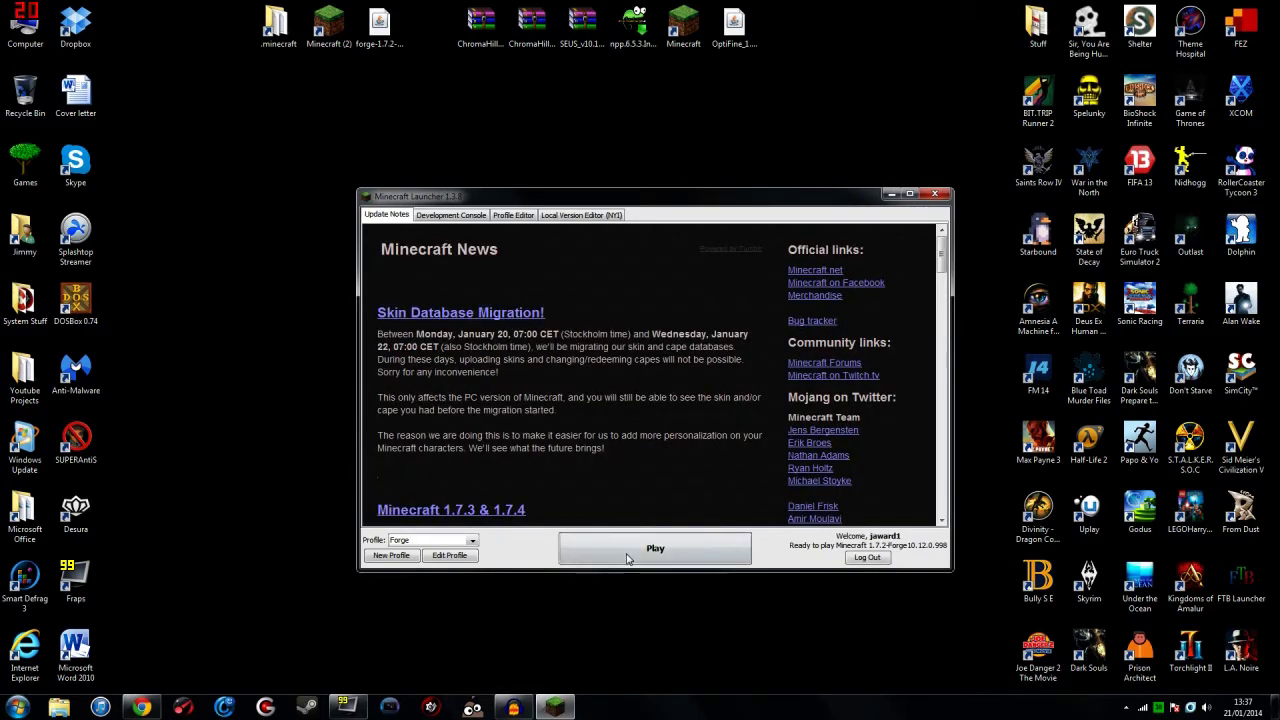
Step: Launch the Forge profile, review the 3 loaded mods, then quit the game to the desktop
left_click(628, 553)
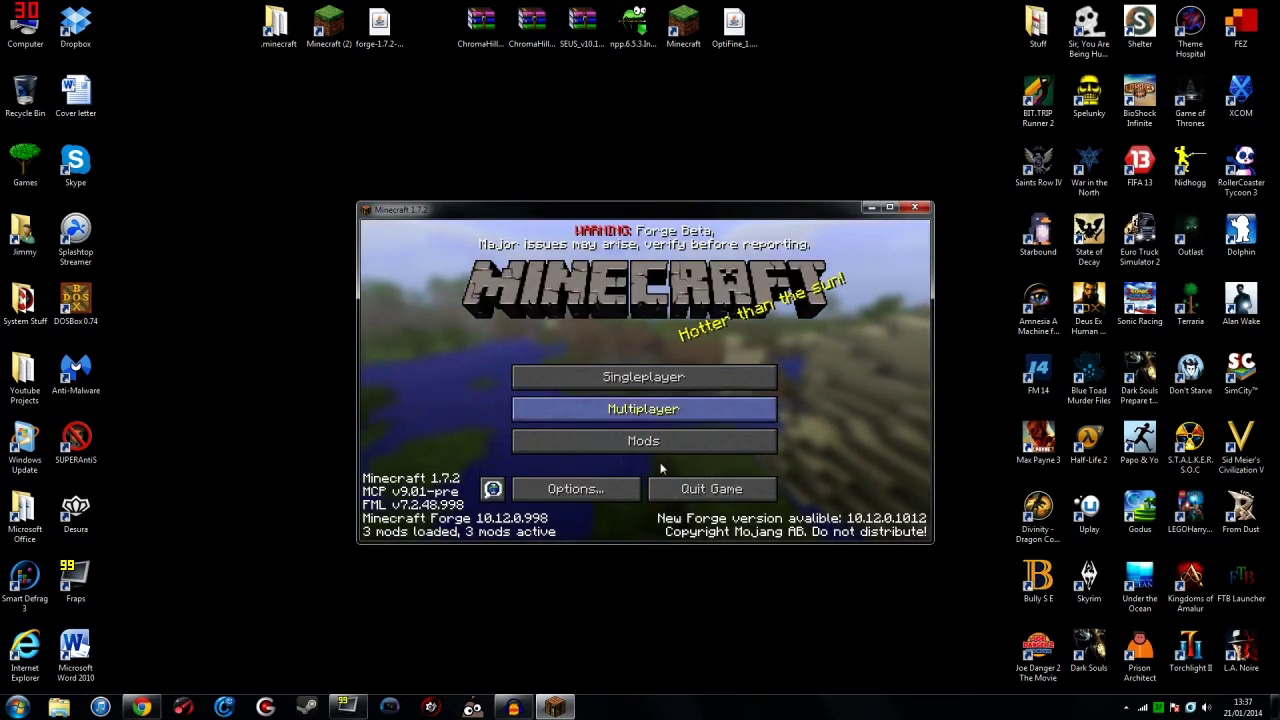
left_click(627, 443)
left_click(620, 502)
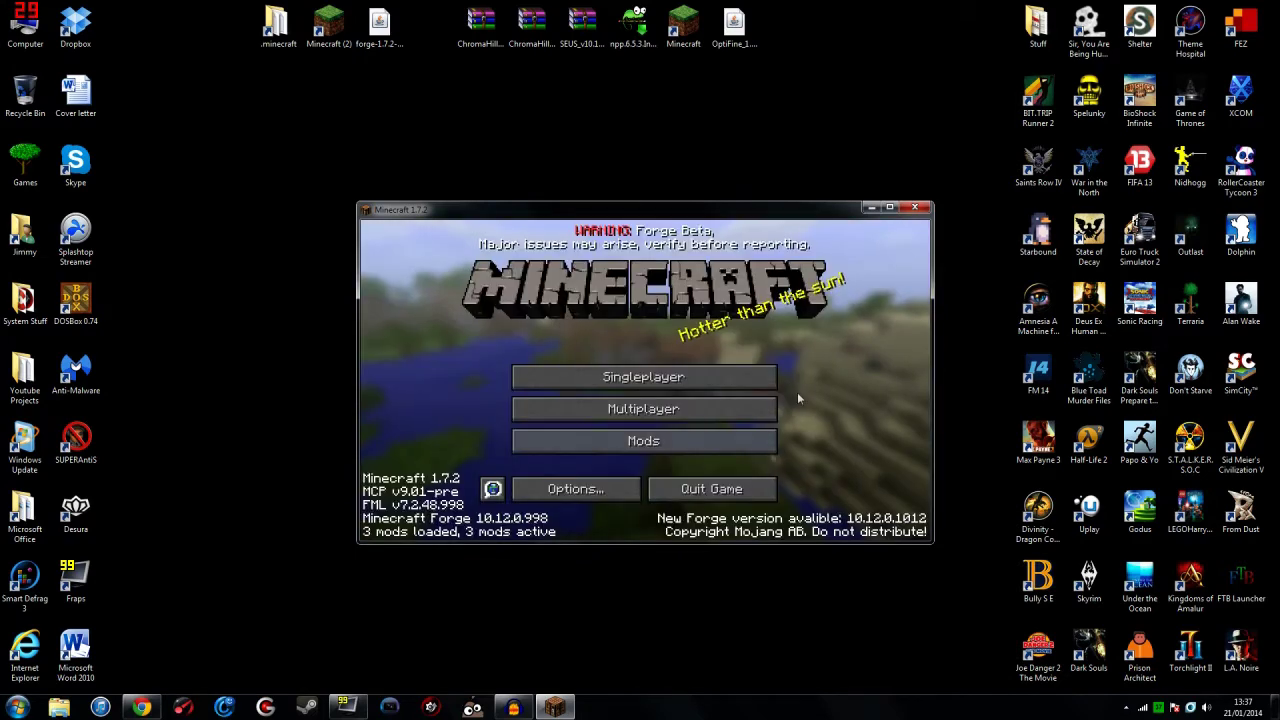
left_click(705, 490)
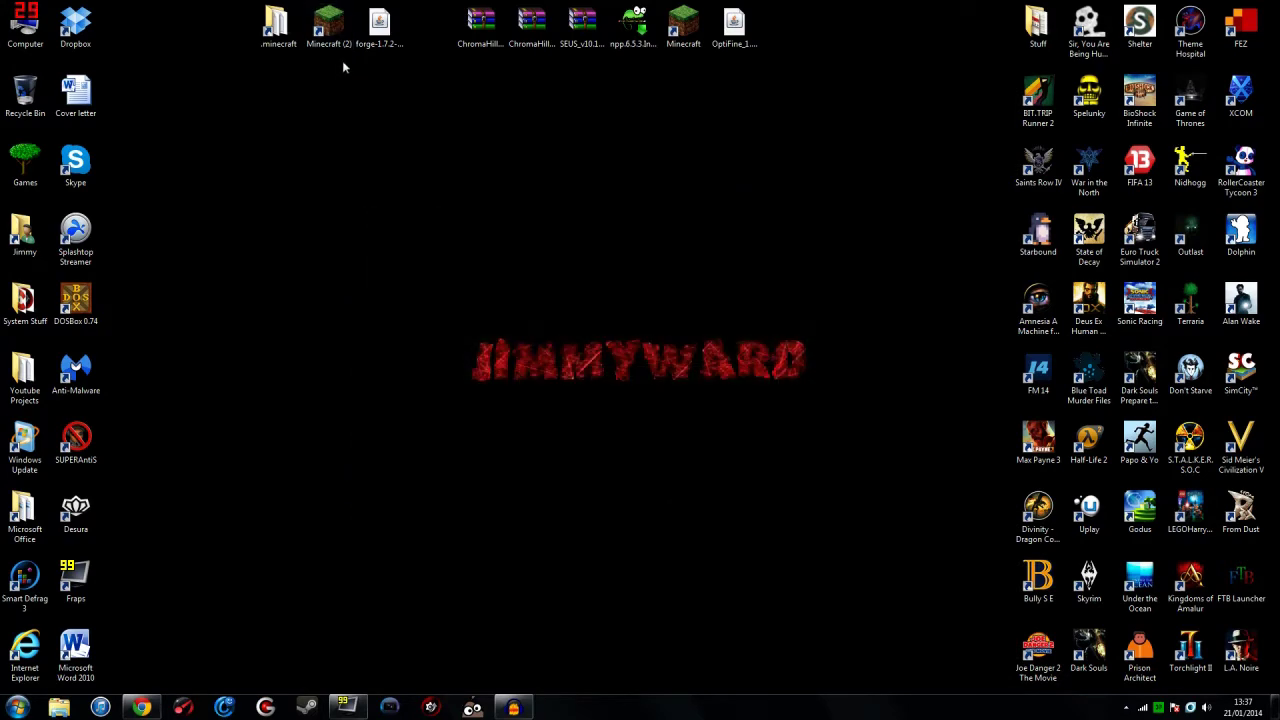
Step: Open the desktop .minecraft folder and its empty shaderpacks subfolder
double_click(279, 35)
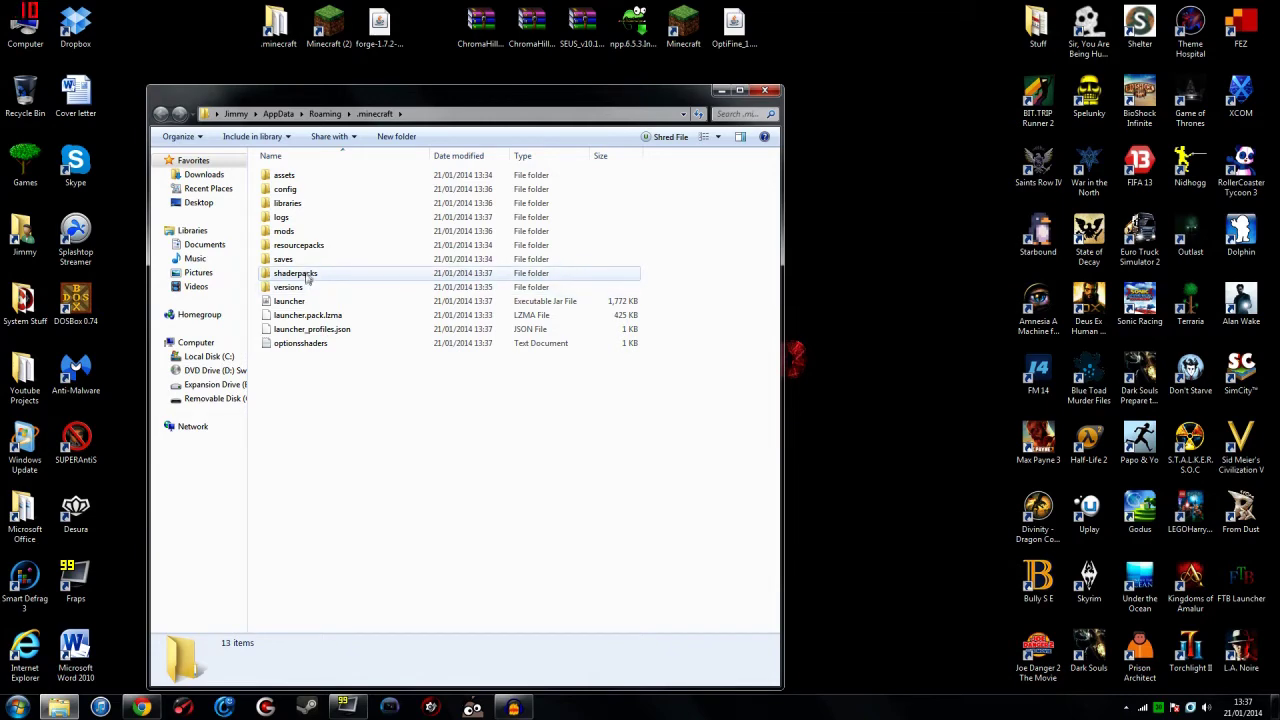
double_click(306, 278)
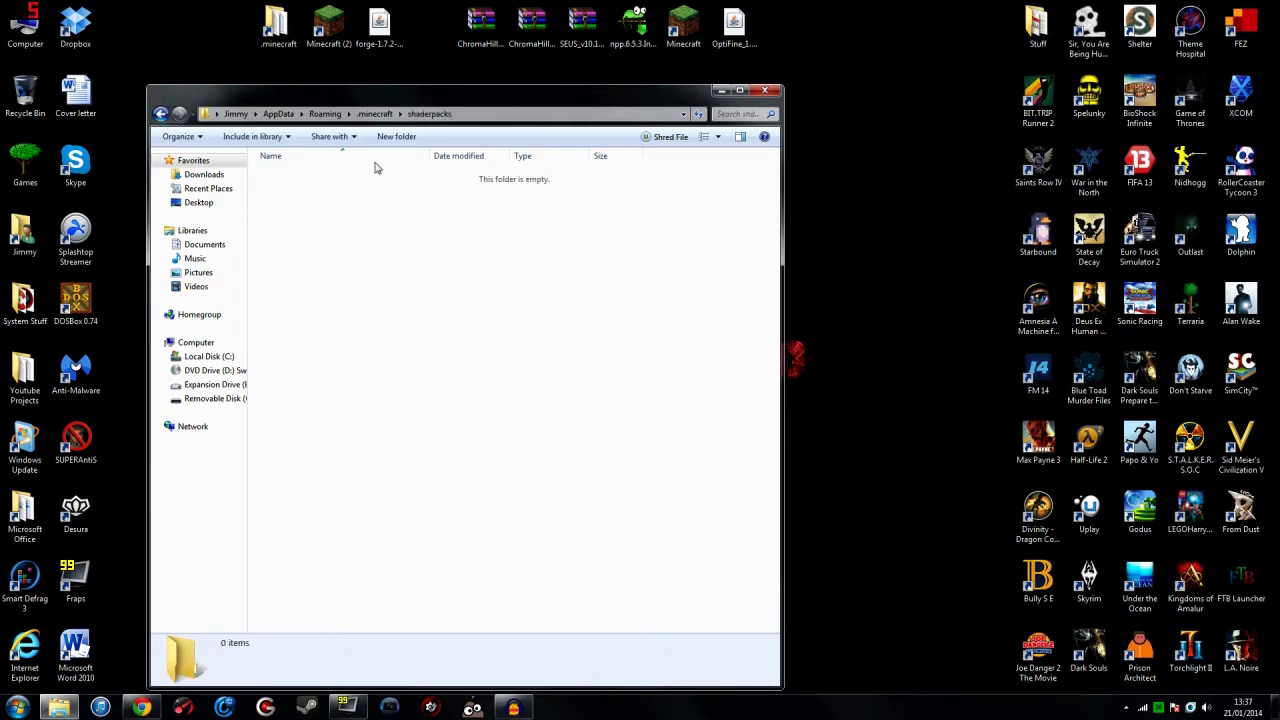
Step: Return to the Sonic Ether's shaders forum thread and scroll to the SEUS Downloads list
left_click(137, 708)
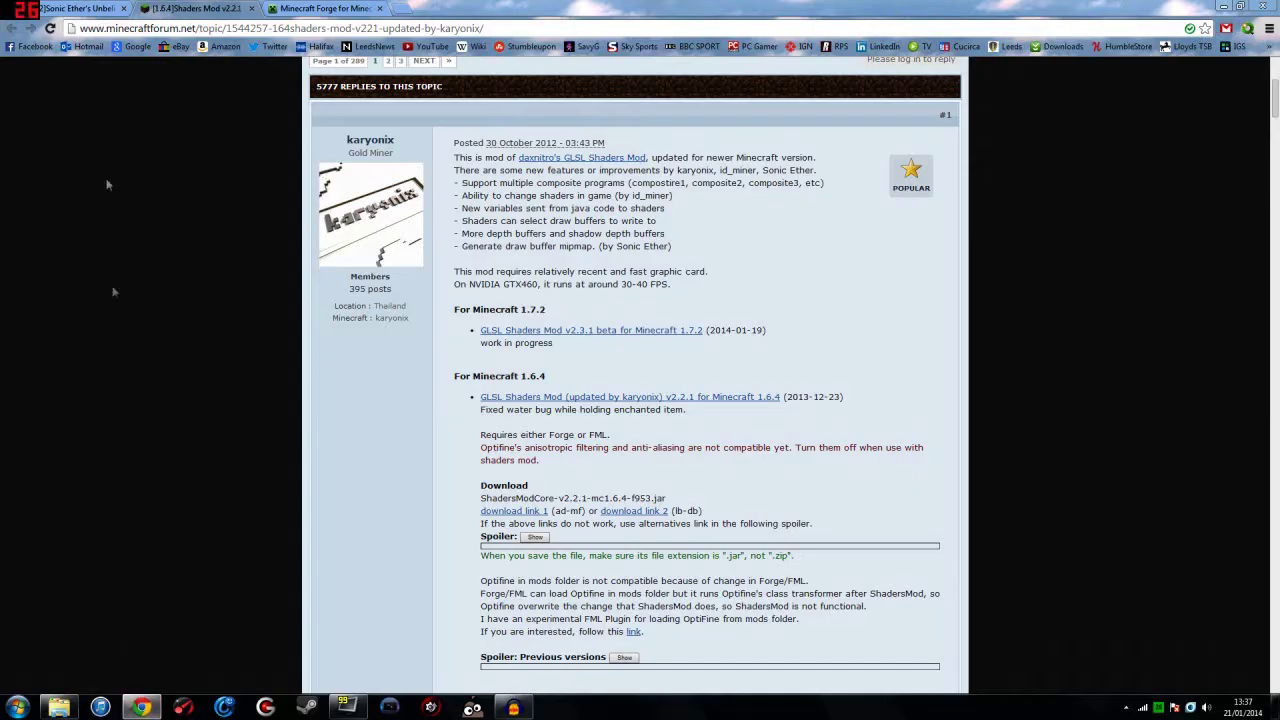
left_click(95, 8)
scroll(371, 247, "up", 20)
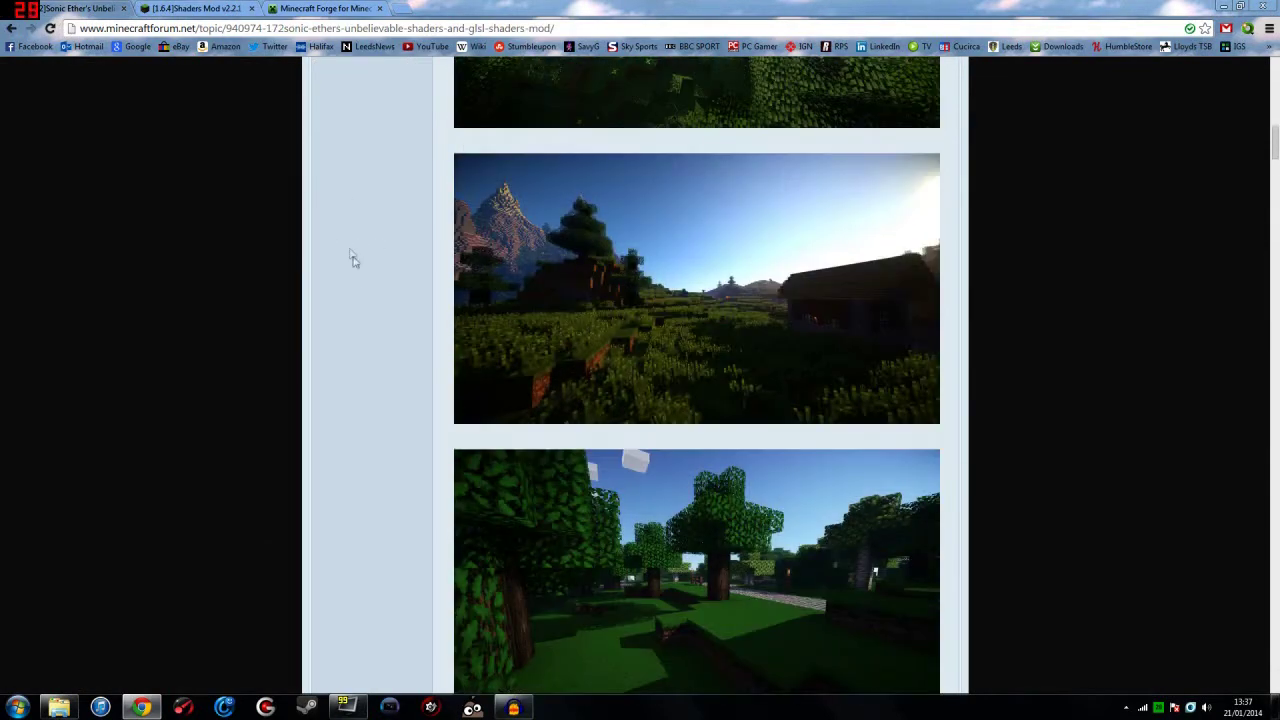
scroll(374, 318, "down", 3)
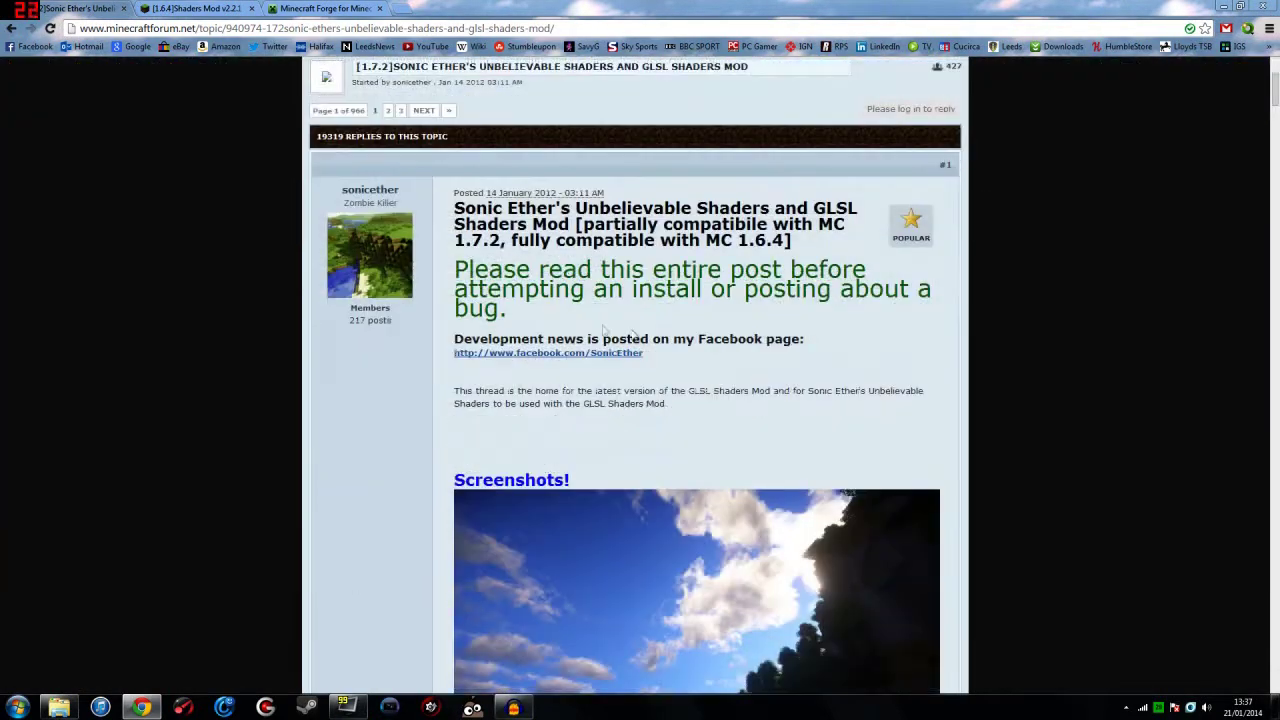
scroll(698, 305, "down", 15)
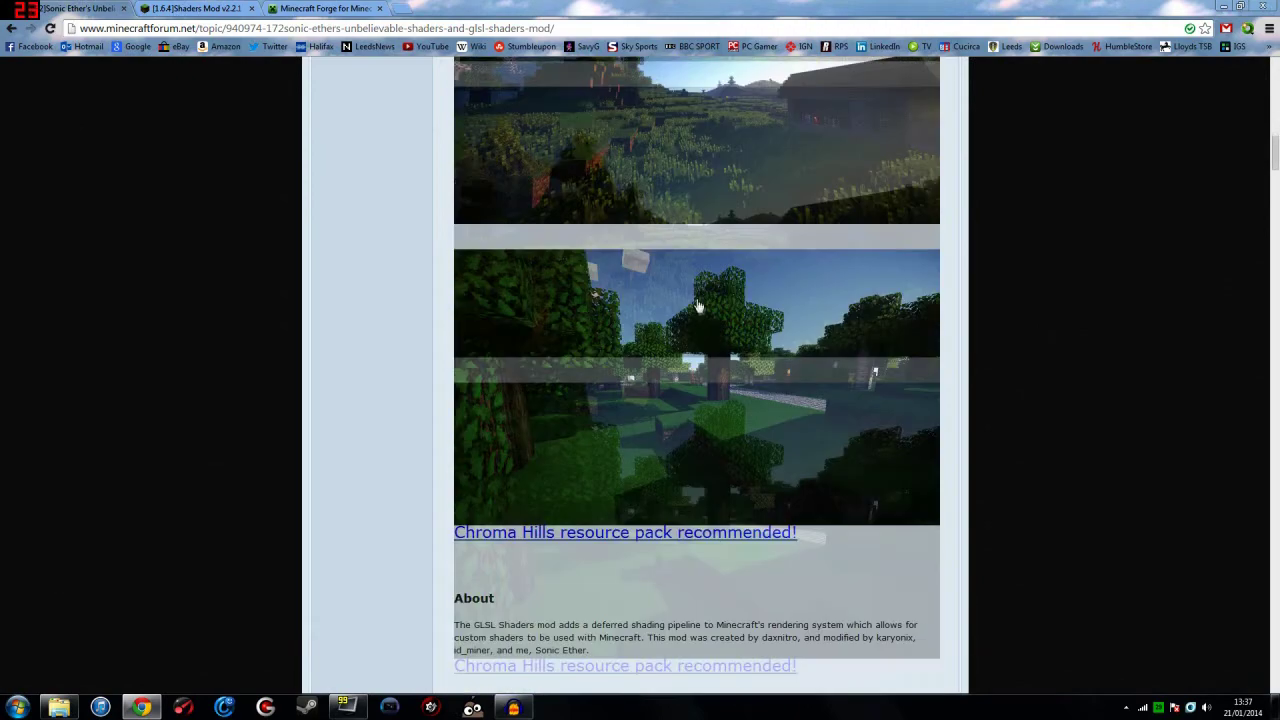
scroll(698, 305, "down", 5)
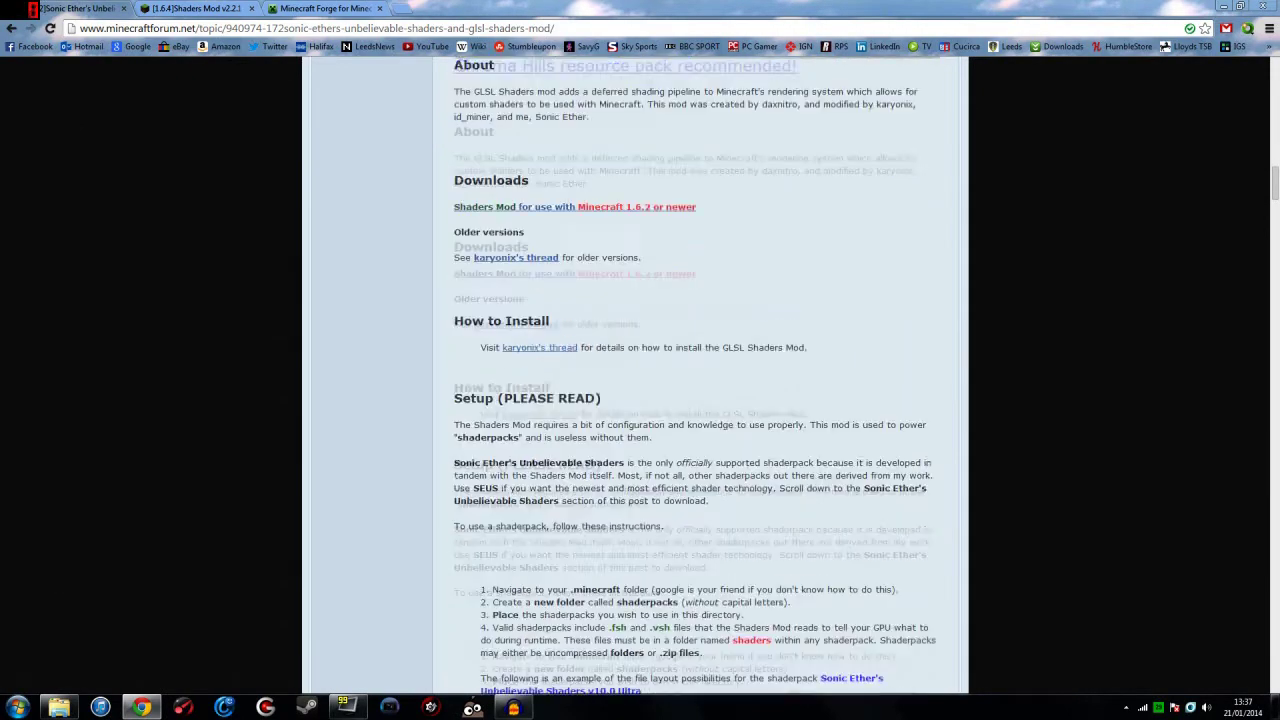
scroll(698, 297, "up", 1)
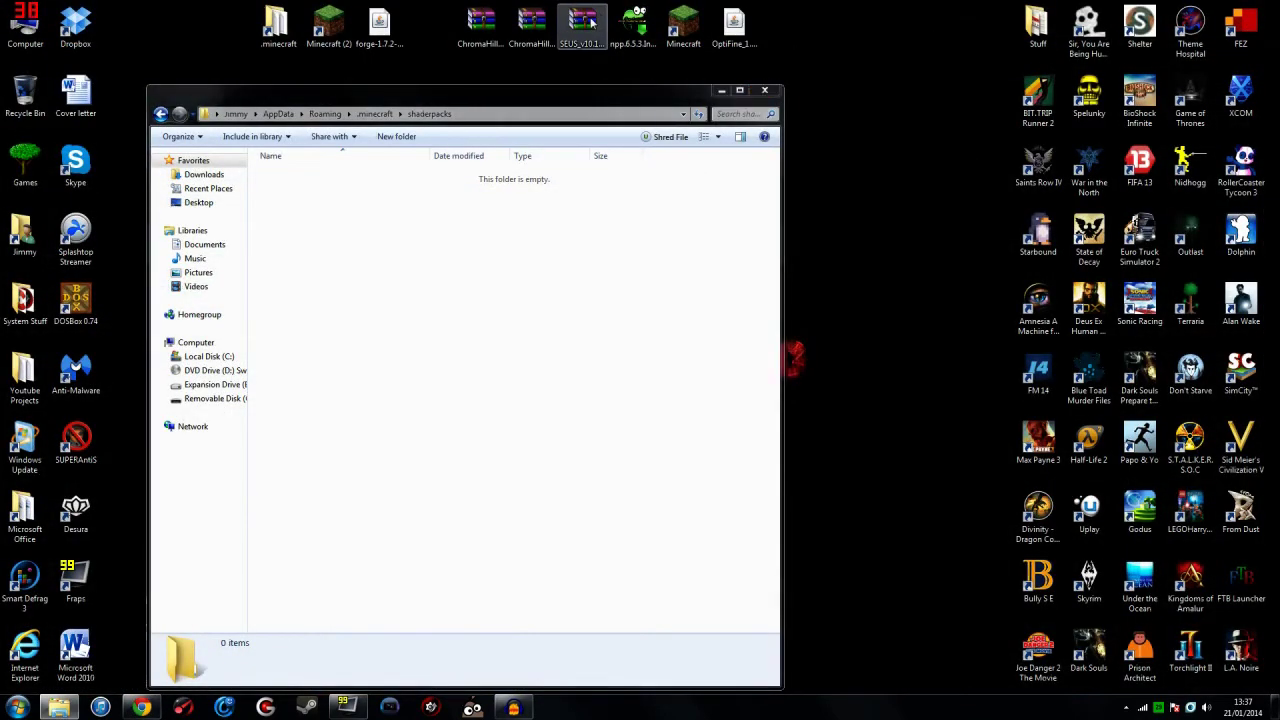
left_click(142, 707)
scroll(616, 179, "down", 9)
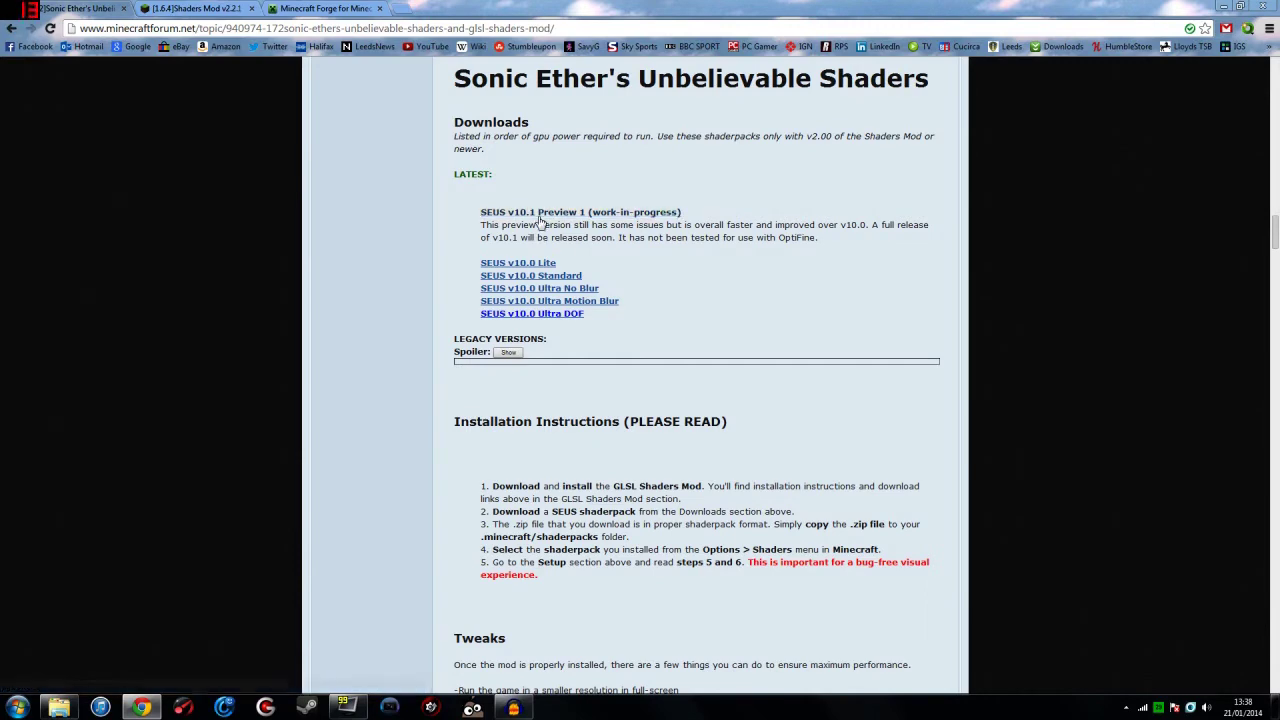
Step: Move the SEUS_v10.1_preview1 archive into shaderpacks and relaunch Minecraft 1.7.2 from Minecraft (2)
left_click(1223, 5)
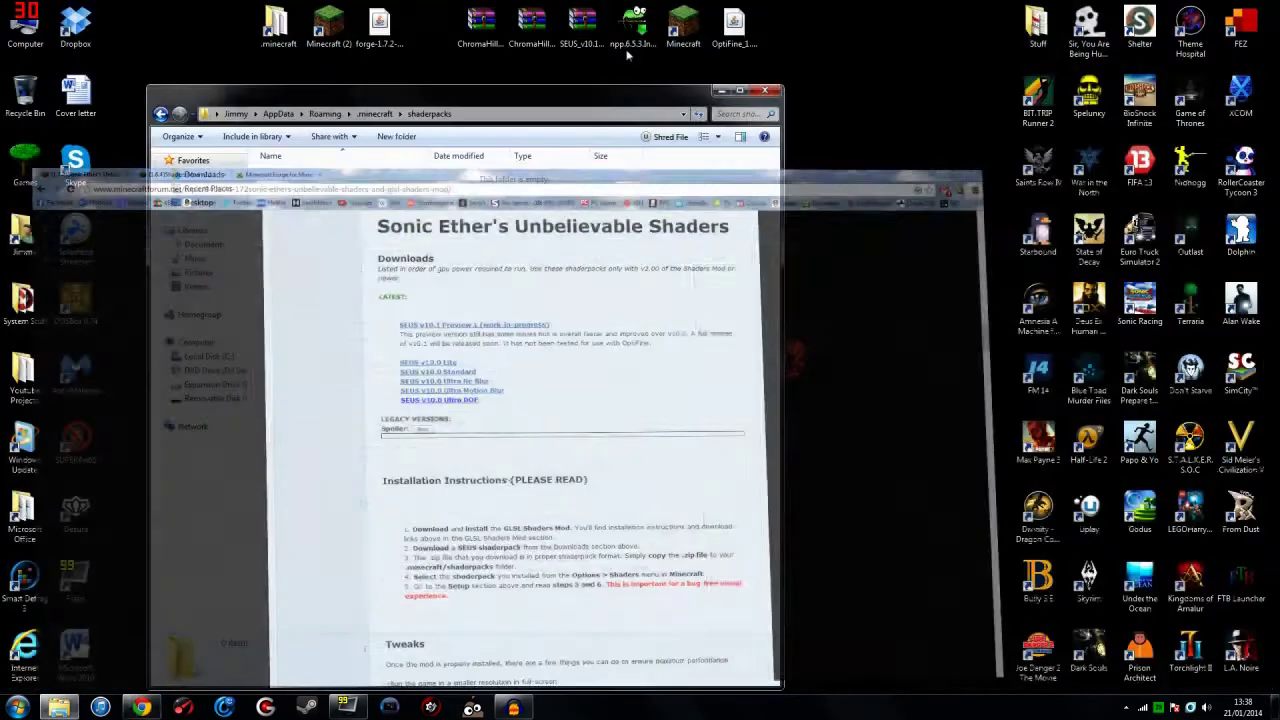
left_click_drag(583, 25, 454, 206)
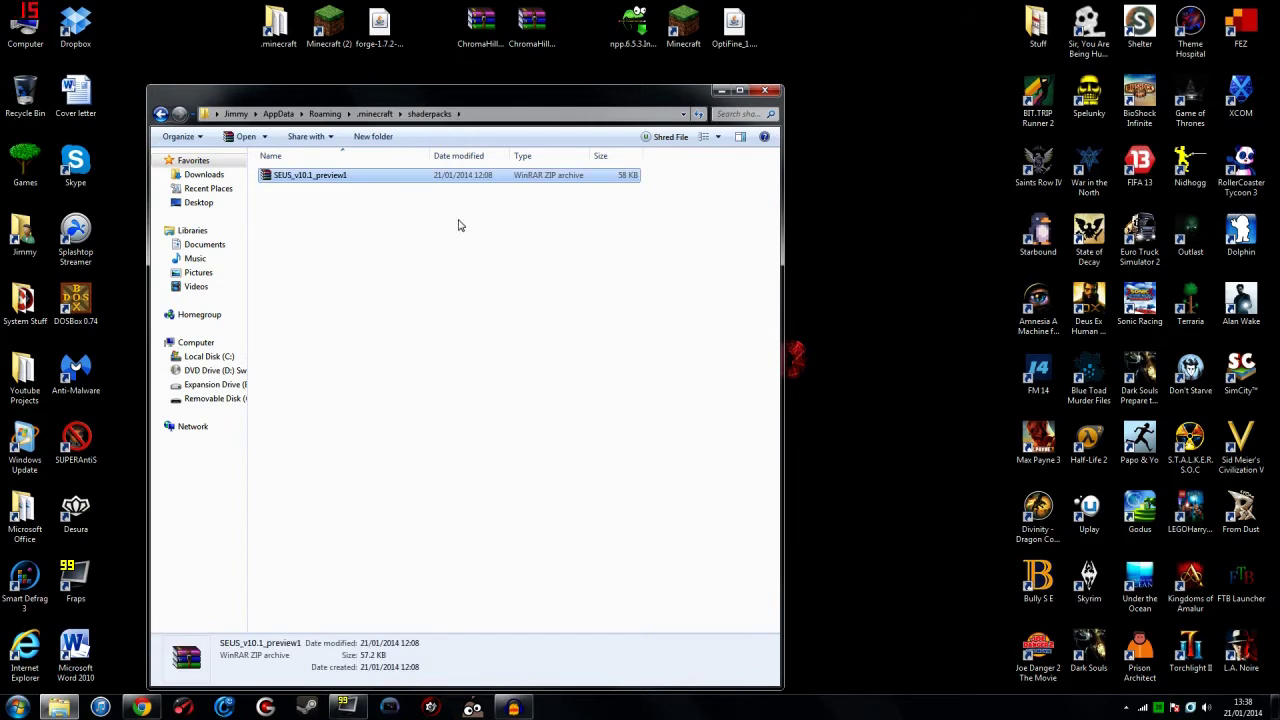
left_click(458, 225)
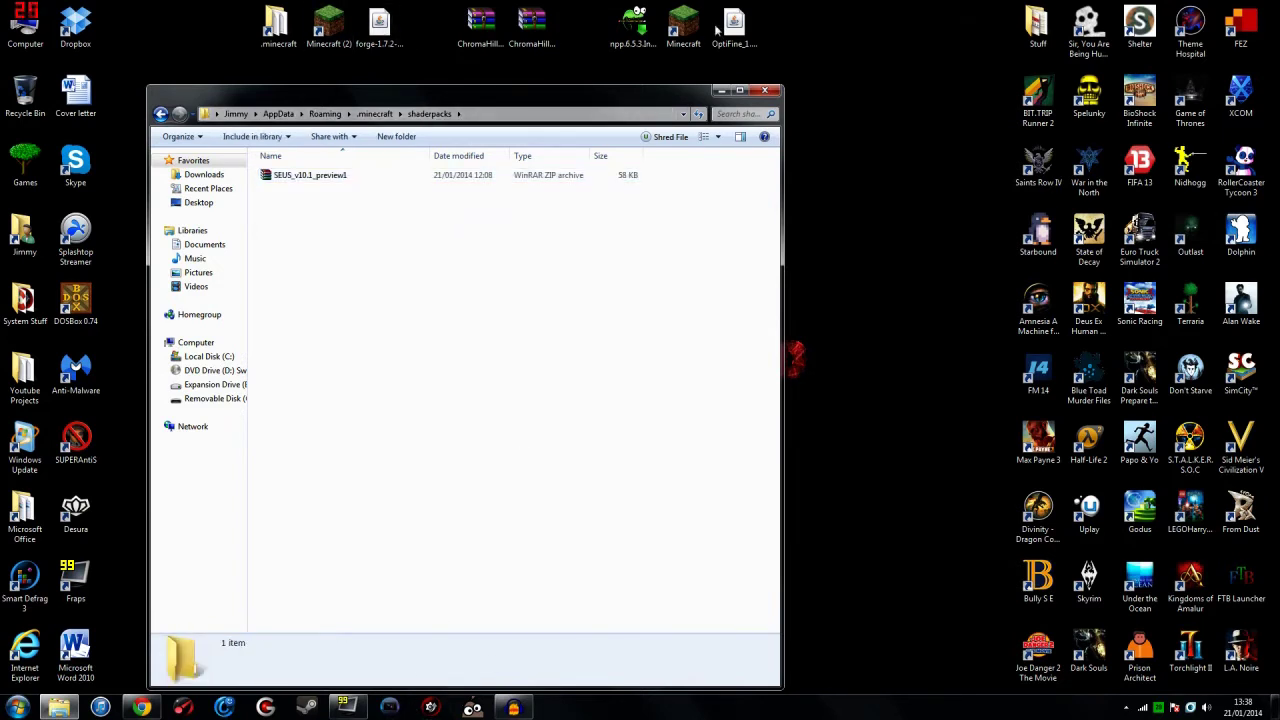
double_click(330, 30)
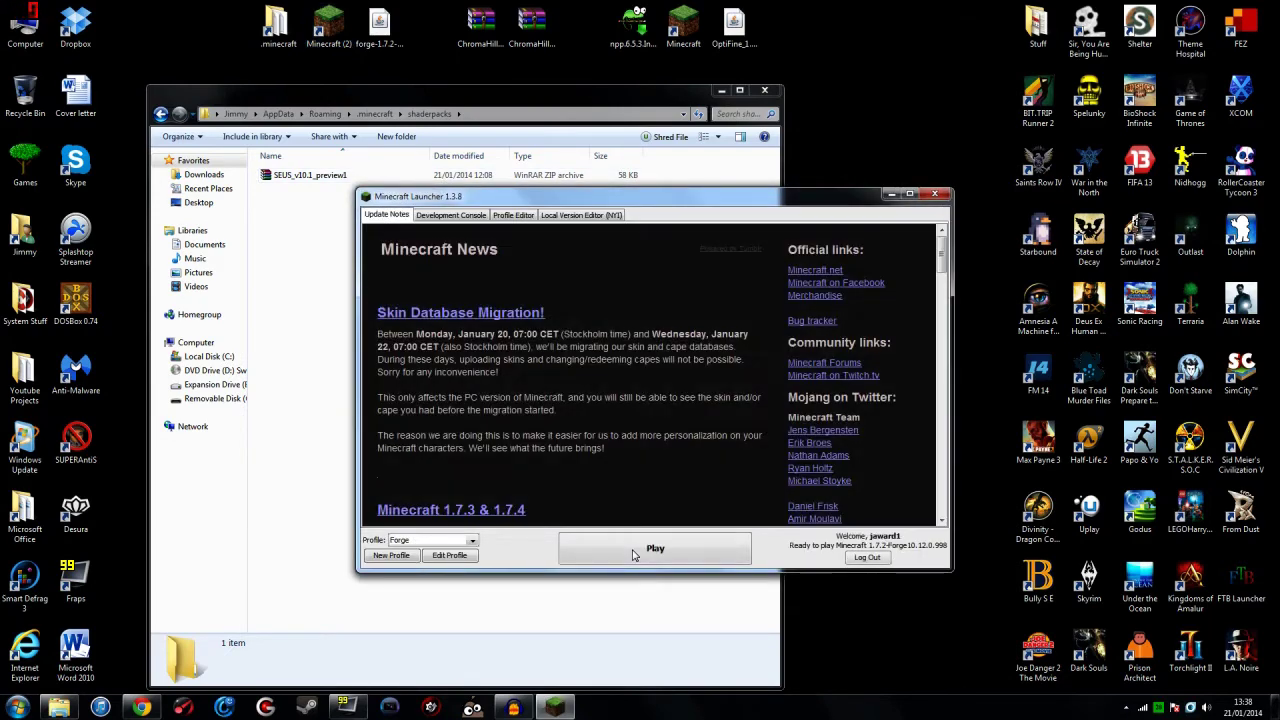
key("Return")
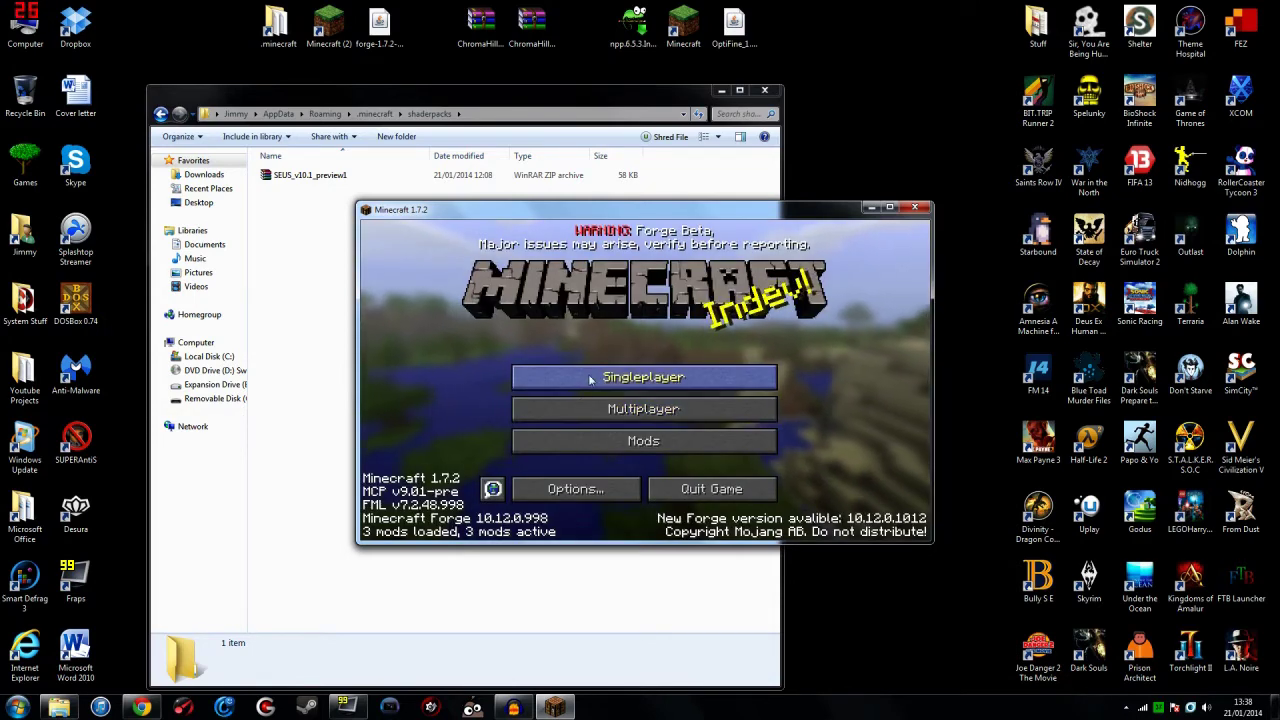
Step: Create and load a new Creative-mode singleplayer world, then pause it
left_click(598, 379)
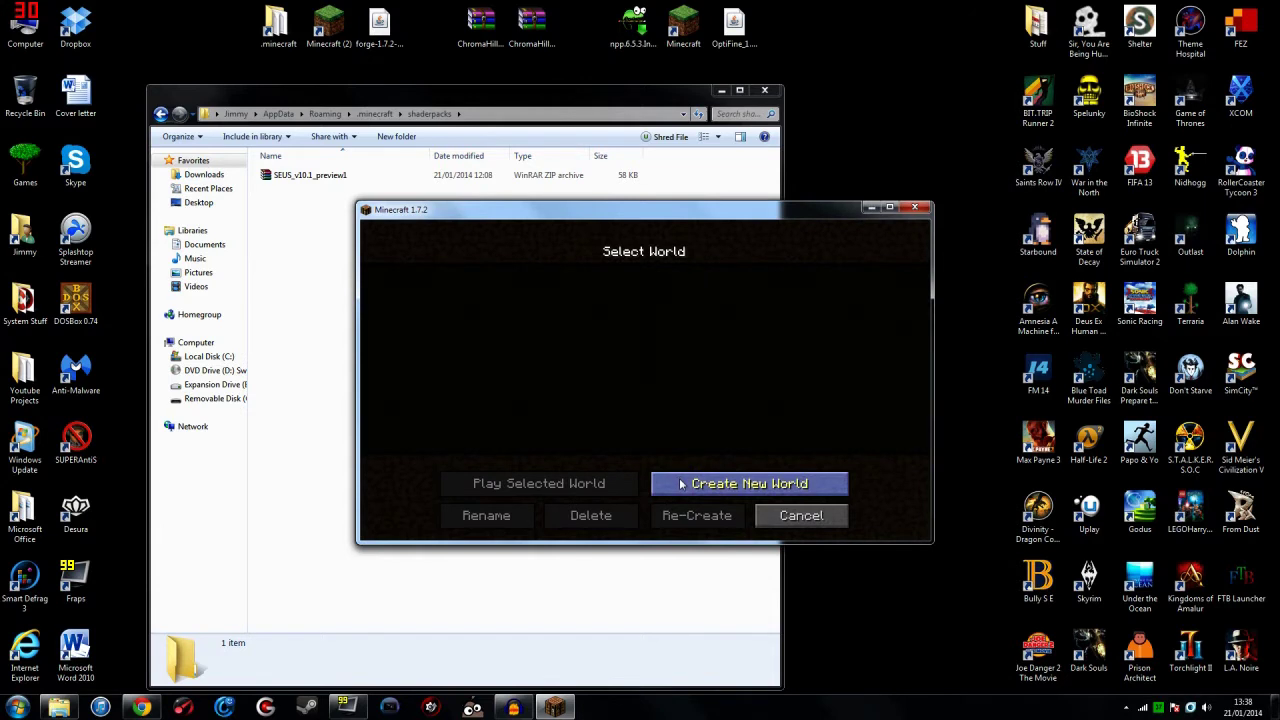
left_click(682, 484)
left_click(621, 396)
left_click(621, 396)
left_click(581, 517)
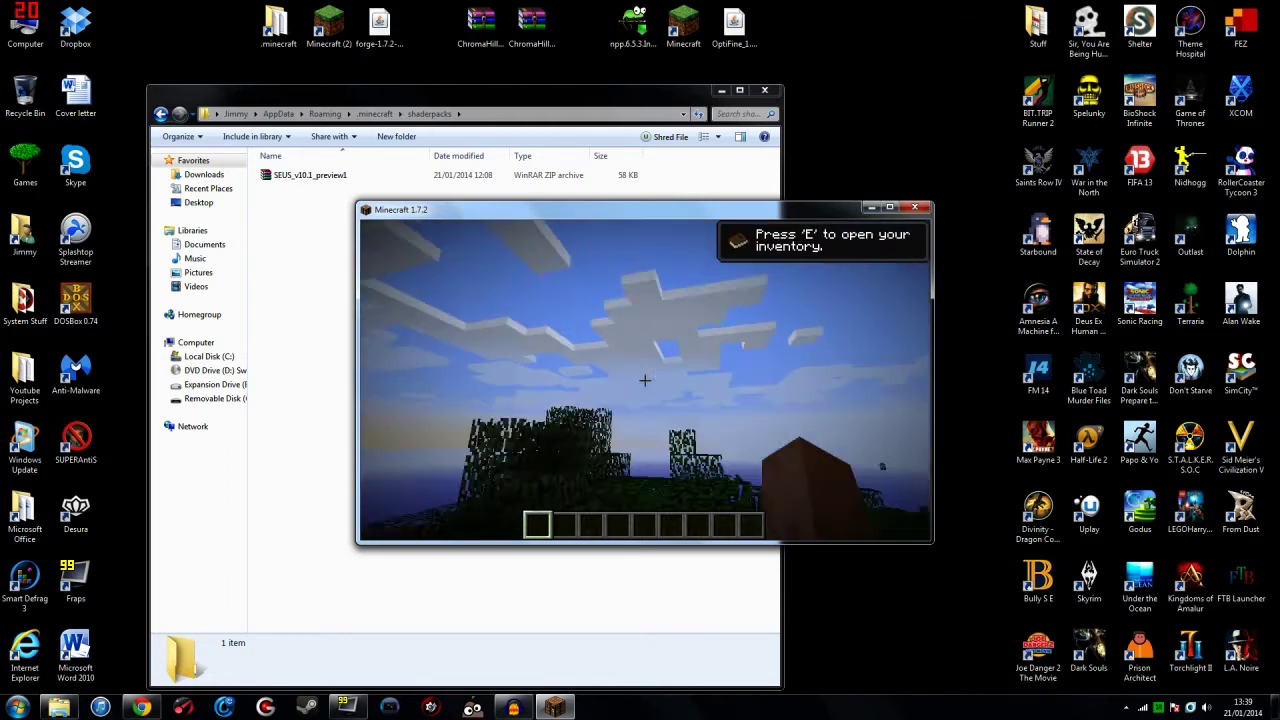
mouse_move(645, 380)
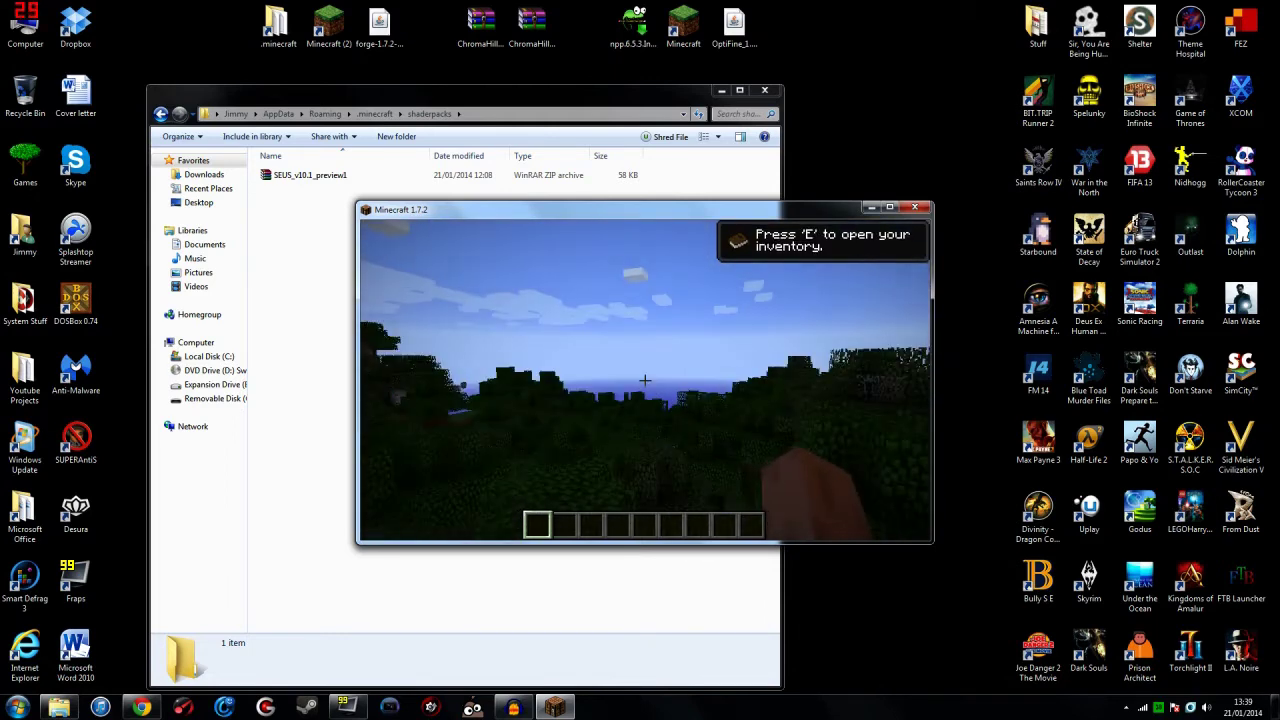
key("Escape")
Step: Select SEUS_v10.1_preview1.zip, disable cloud shadows, set Tex Min to Nearest-Nearest, and enable new block breaking
left_click(626, 425)
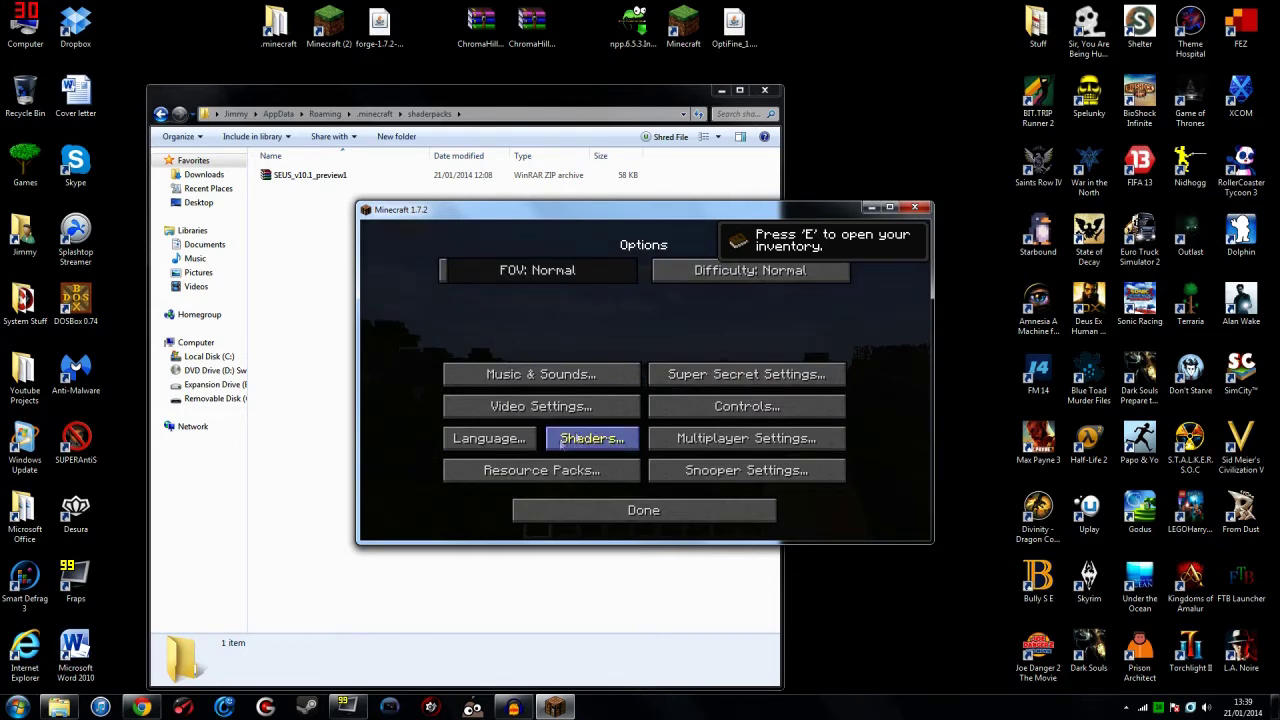
left_click(598, 447)
left_click(513, 370)
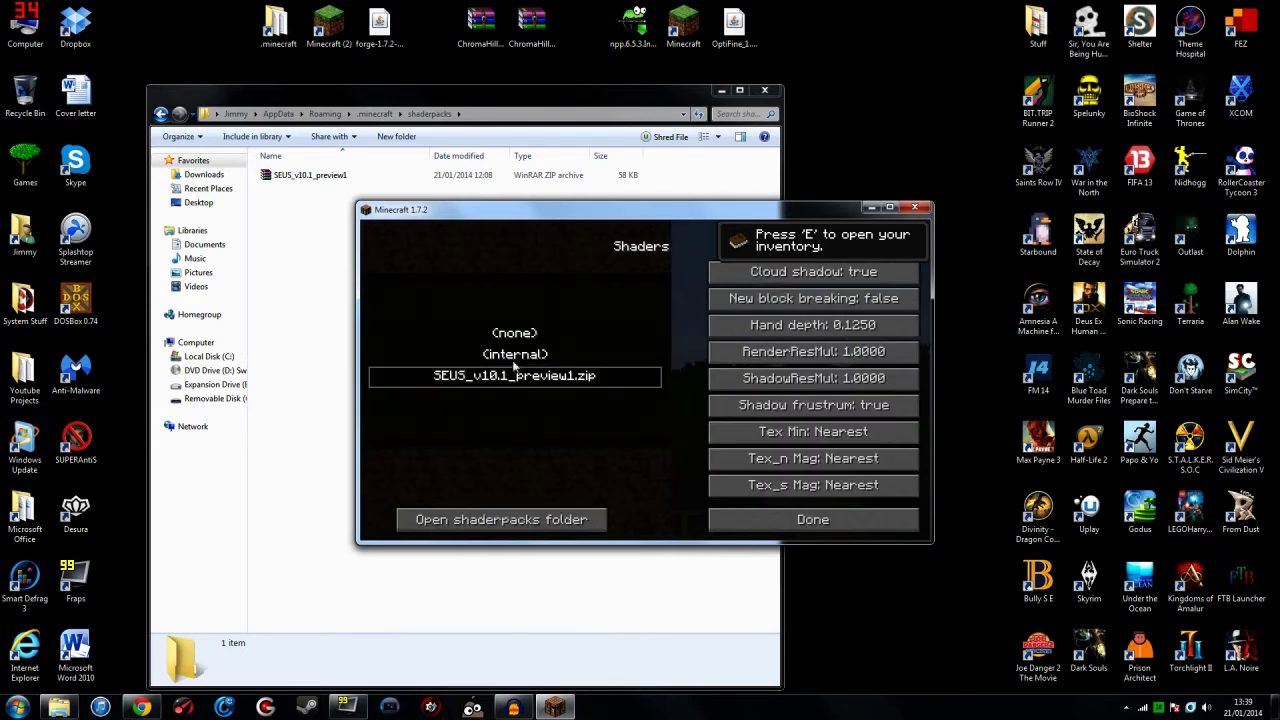
left_click(806, 280)
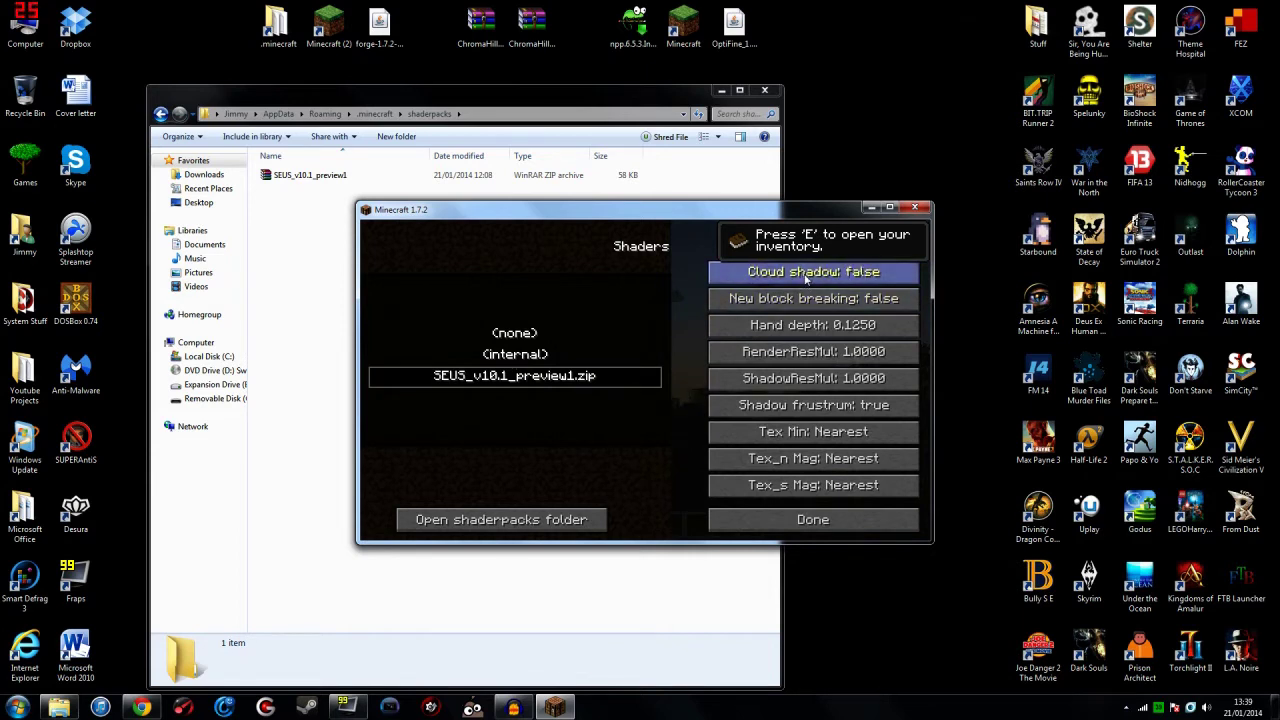
left_click(824, 441)
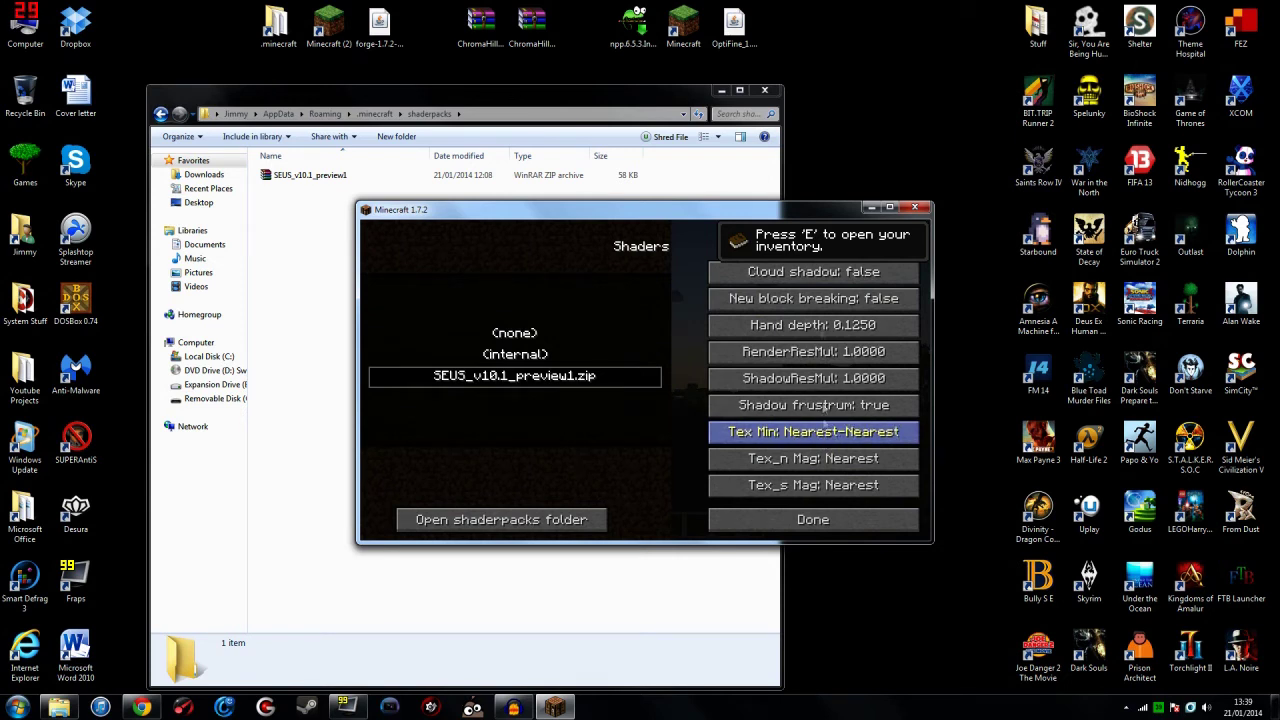
left_click(824, 309)
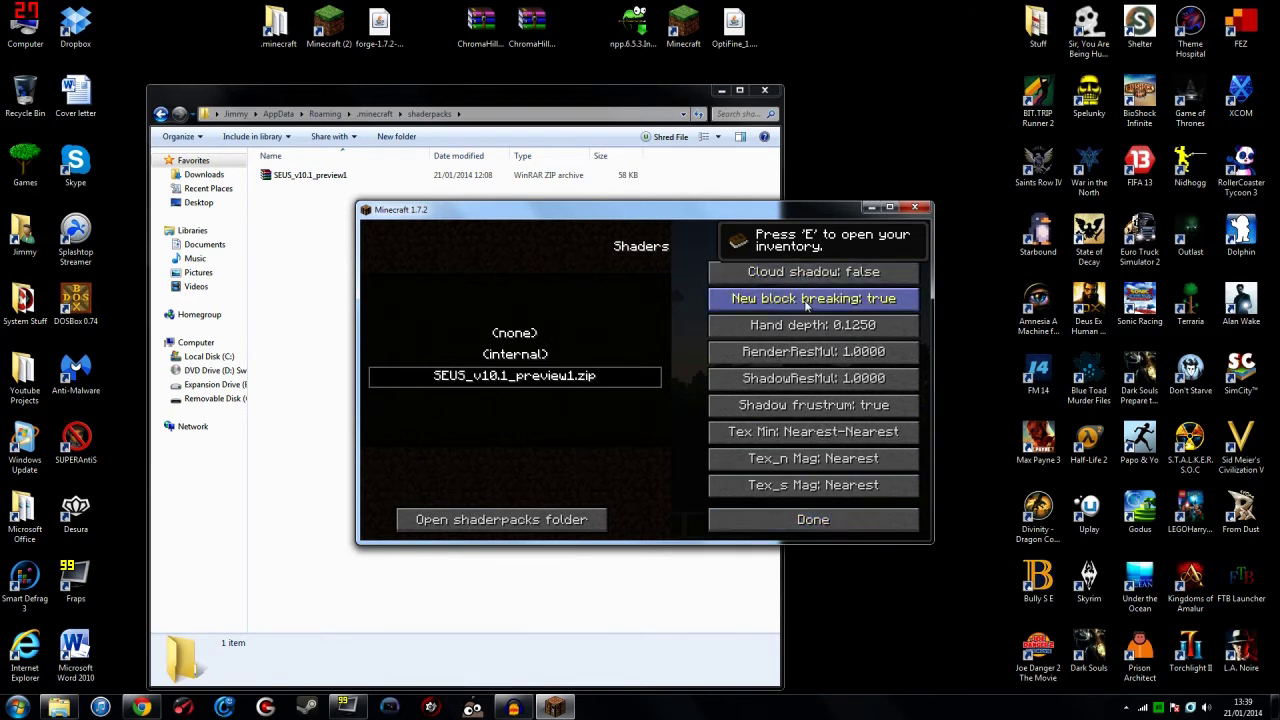
left_click(815, 520)
Step: Check the clouds setting in Video Settings, then resume the world
left_click(766, 514)
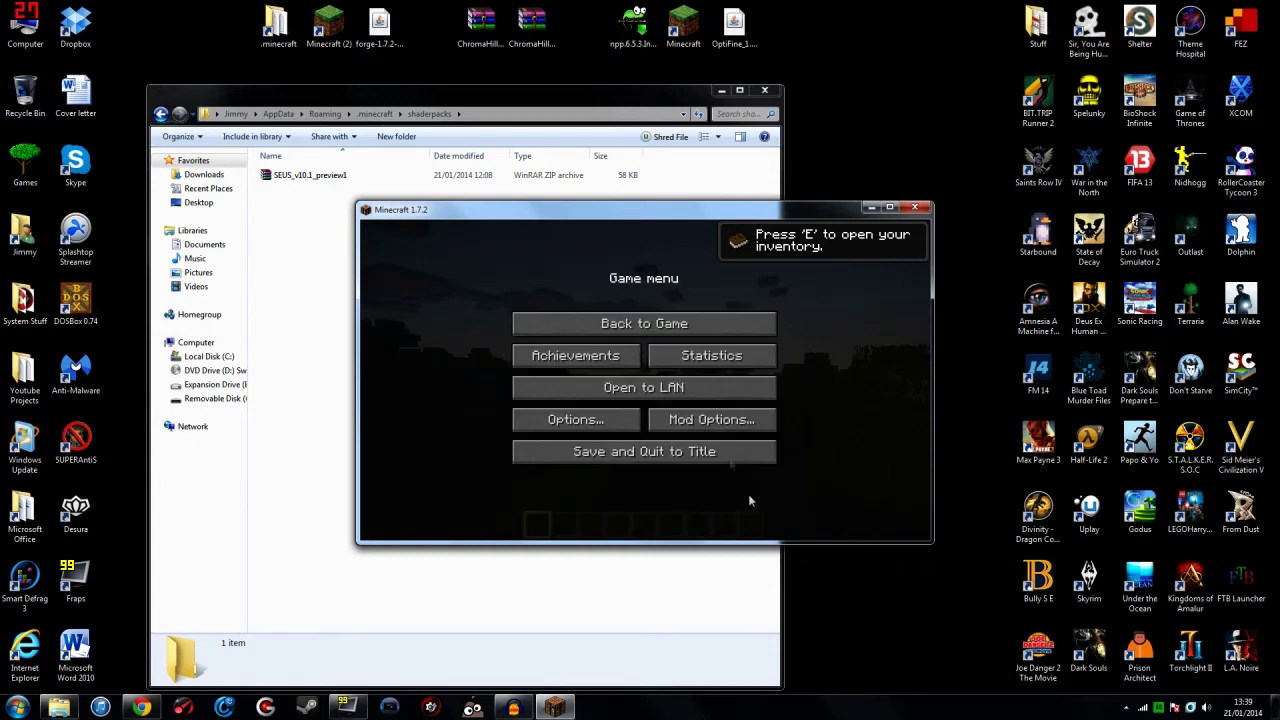
left_click(600, 420)
left_click(570, 410)
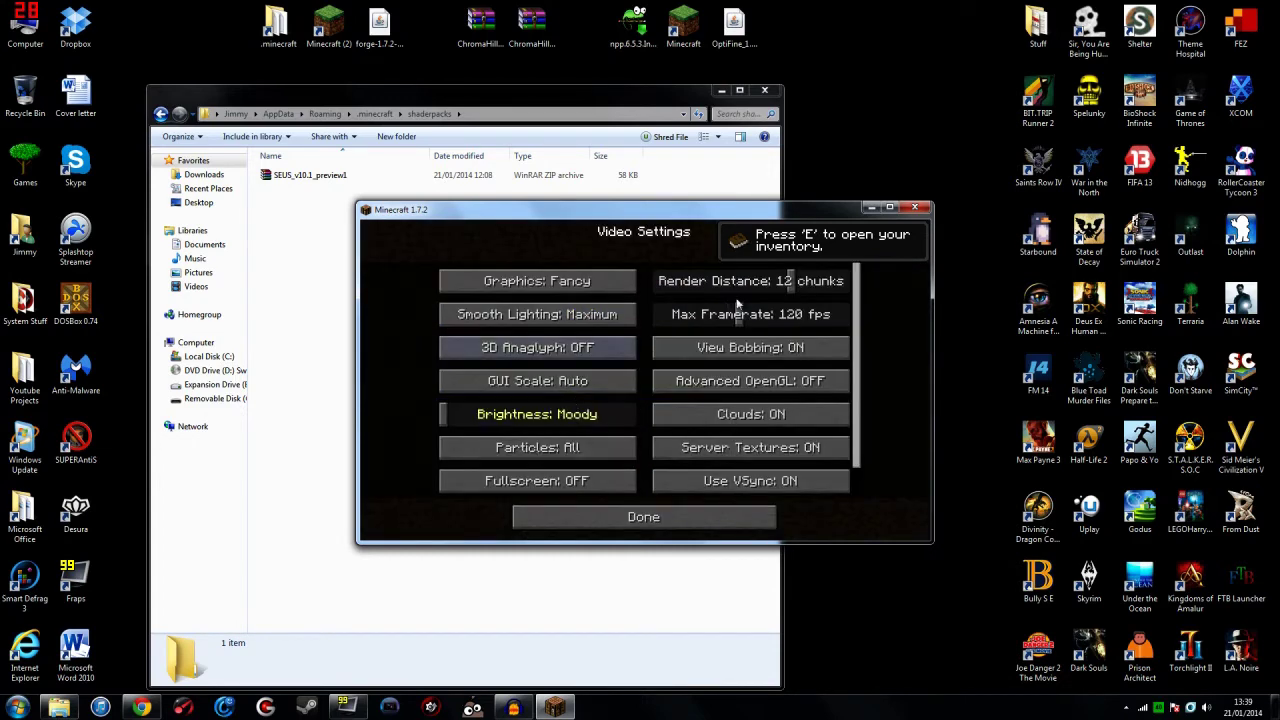
left_click(705, 514)
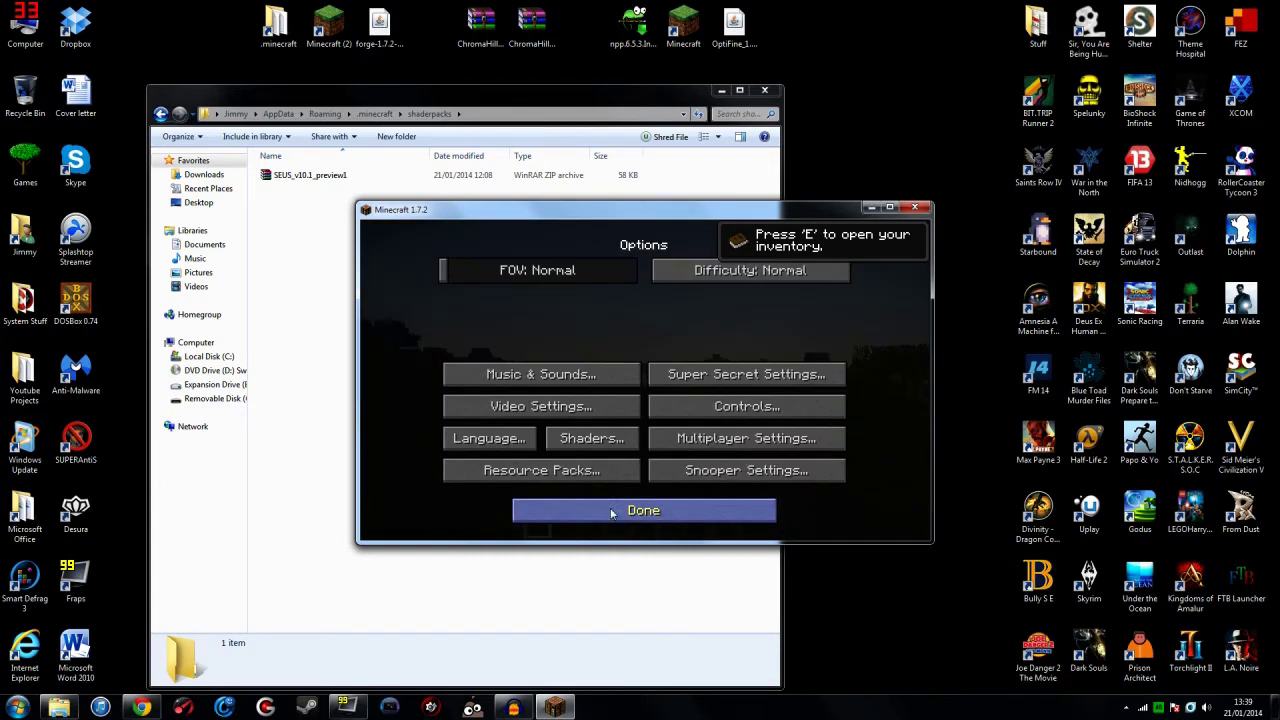
left_click(612, 512)
left_click(603, 332)
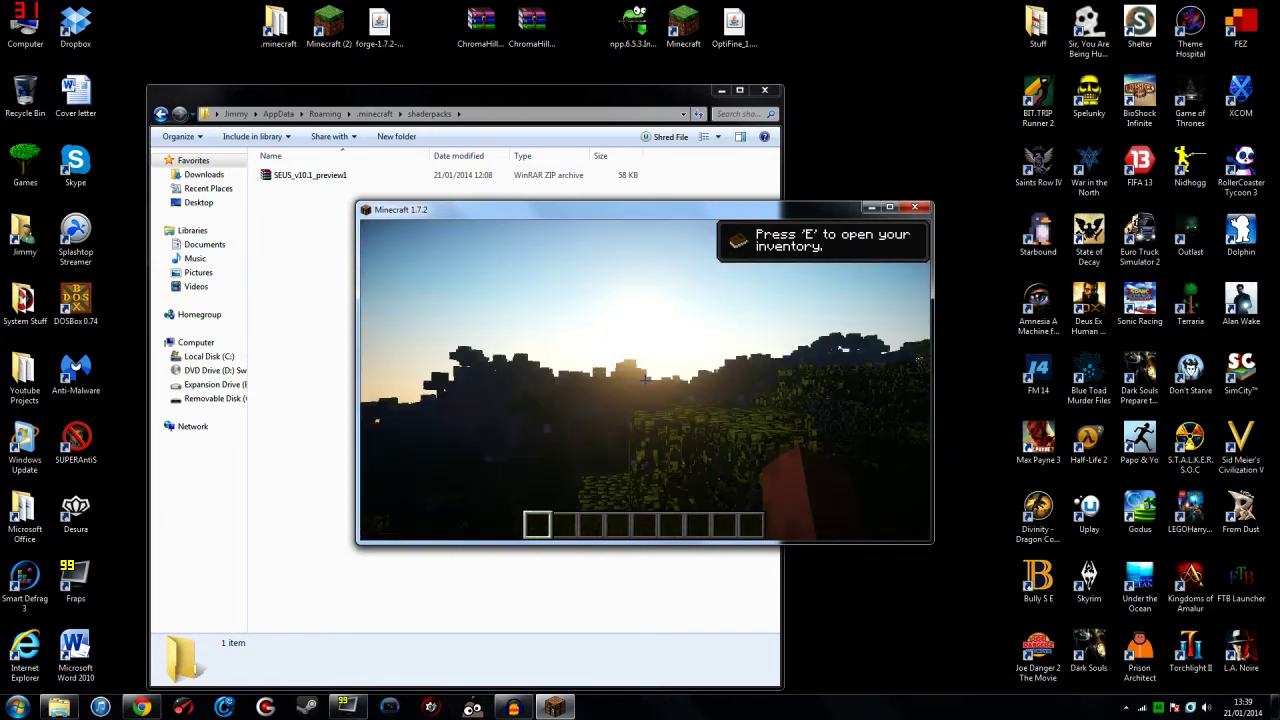
Step: Pause the shaded world and save and quit to the title screen
key("Escape")
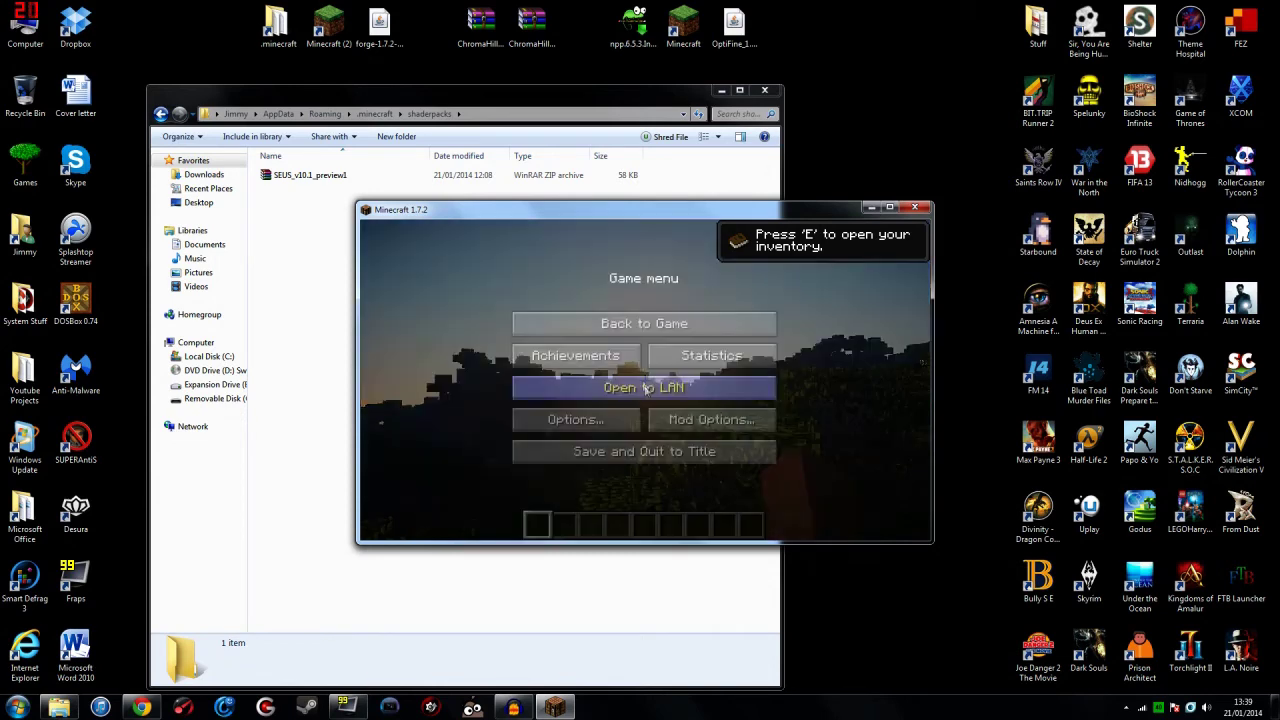
left_click(645, 452)
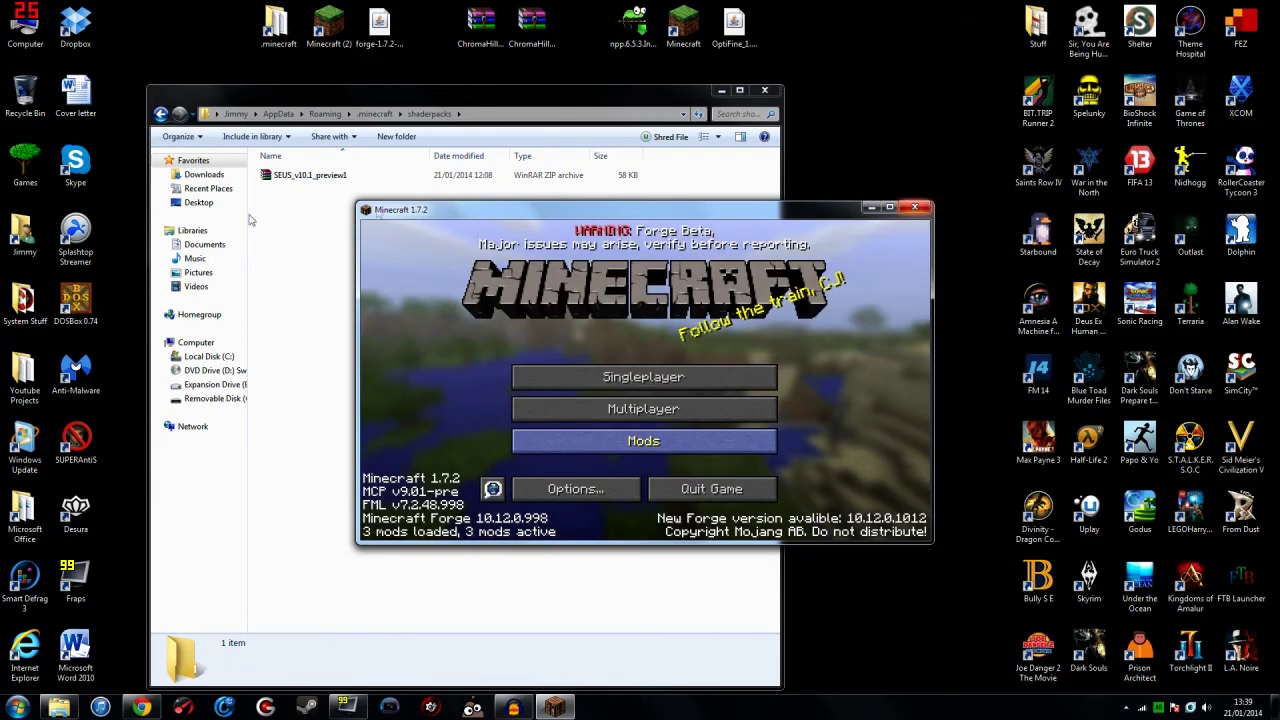
Step: Quit Minecraft, run the Notepad++ installer, and open the SEUS_v10.1_preview1 archive from shaderpacks
left_click(728, 489)
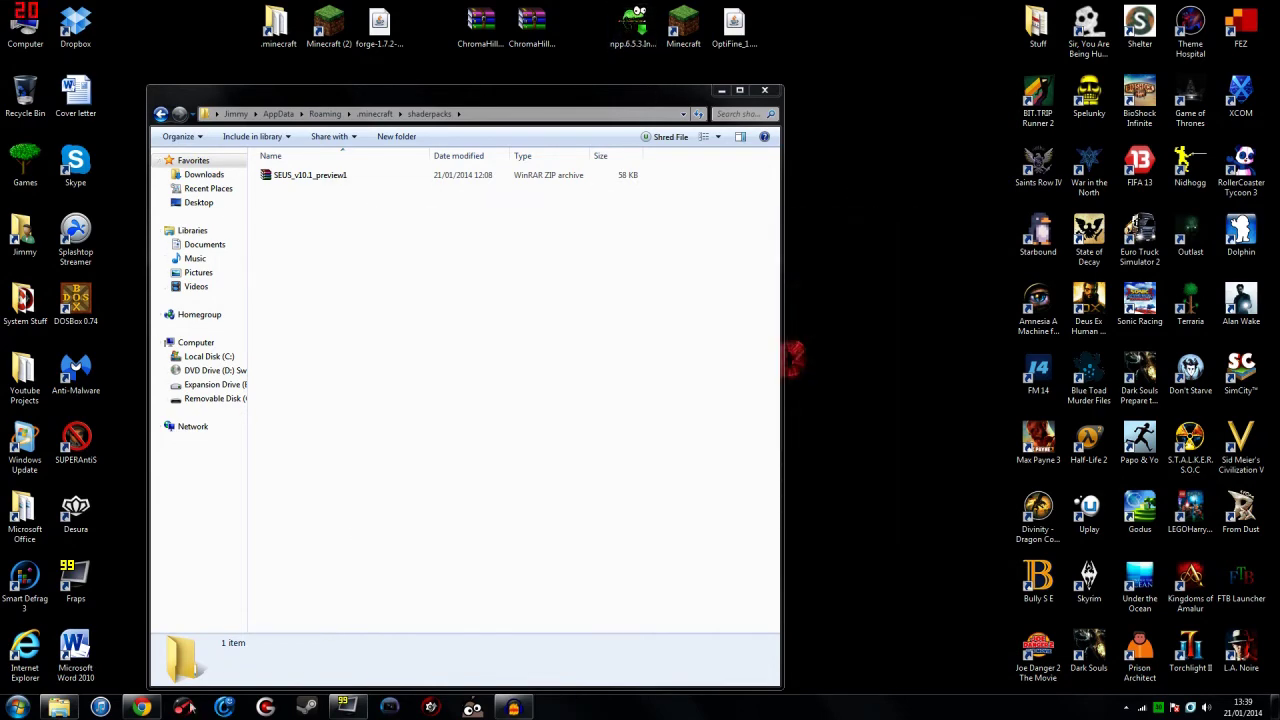
left_click(632, 35)
double_click(634, 60)
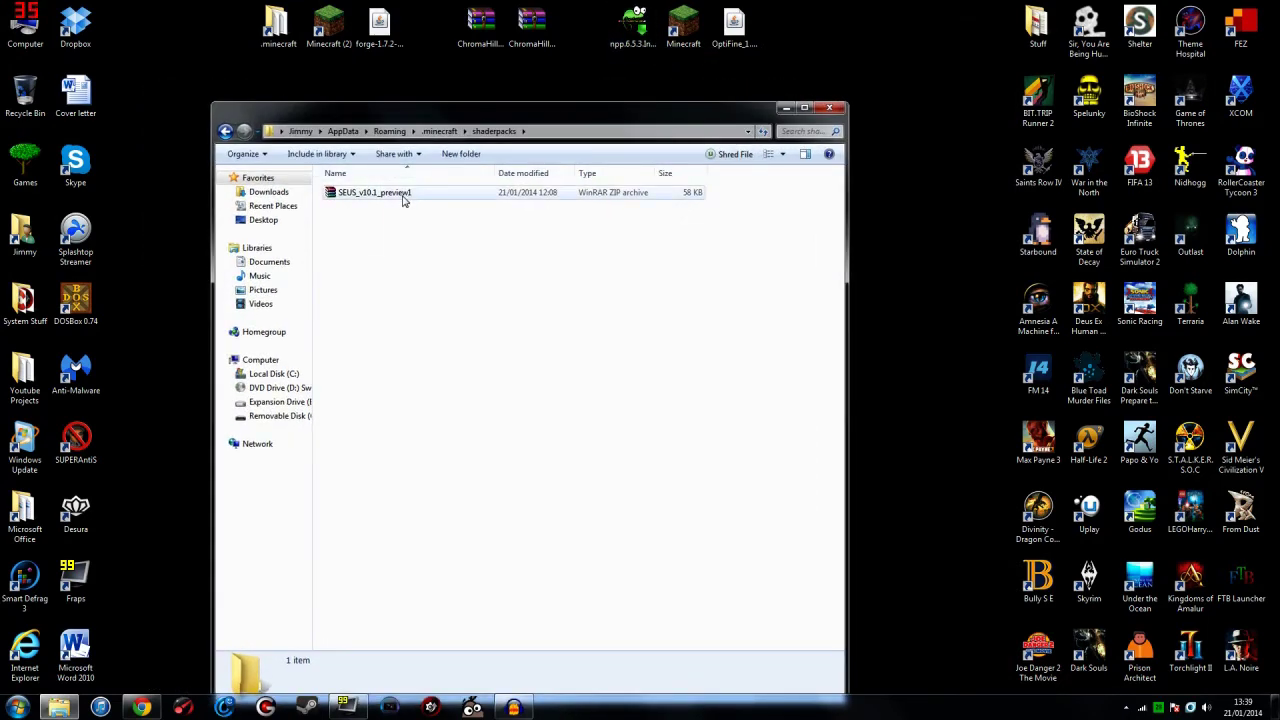
double_click(404, 196)
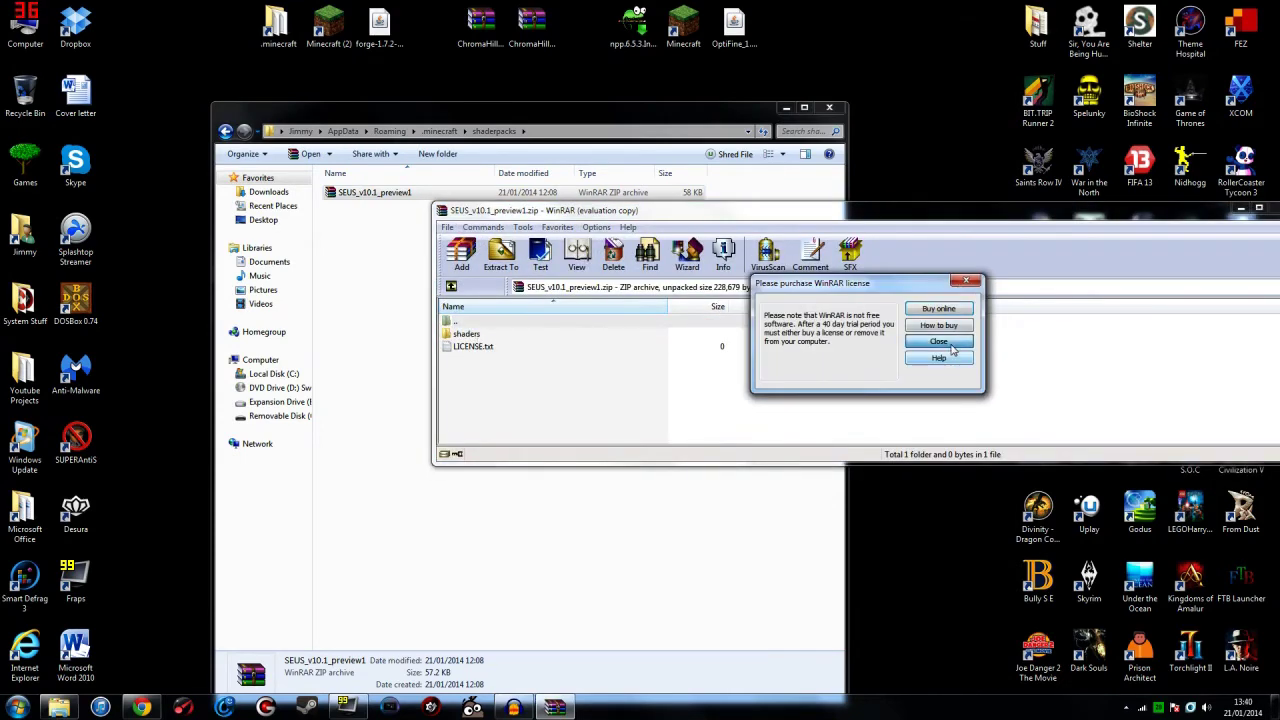
Step: Dismiss WinRAR's licence reminder, then copy composite.fsh from the archive's shaders folder to the desktop
left_click(938, 341)
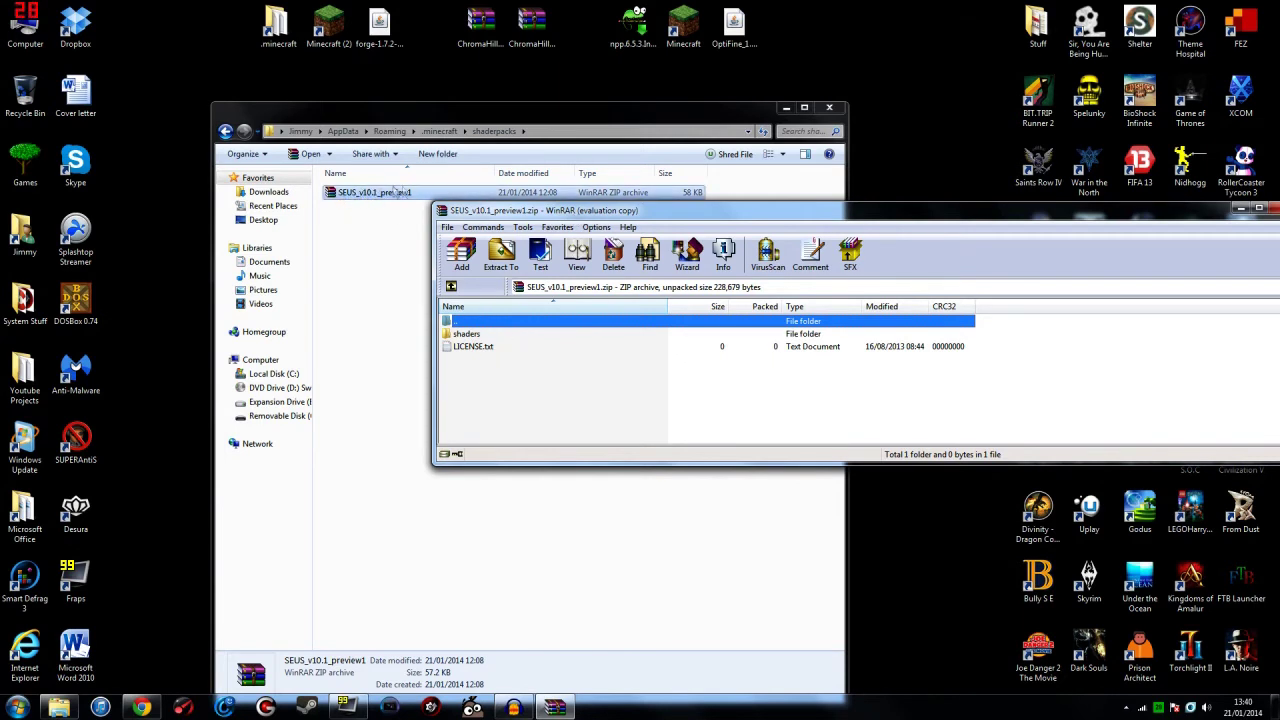
double_click(467, 334)
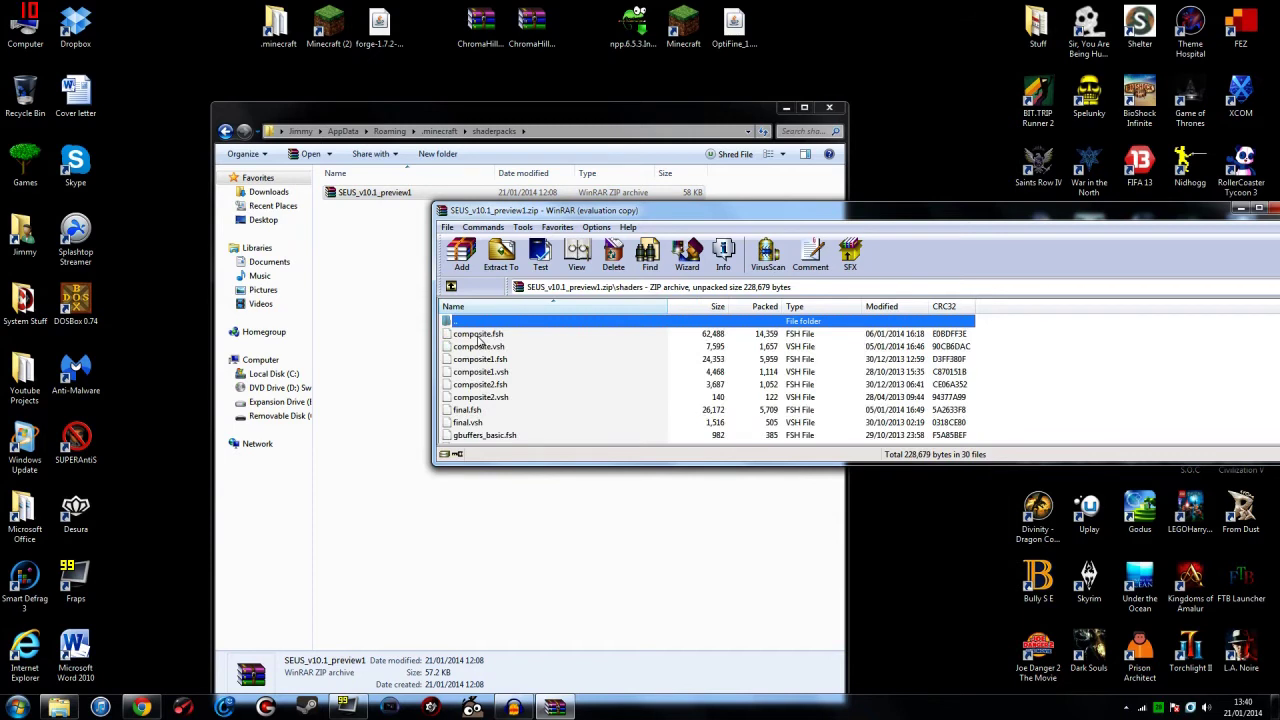
left_click(481, 334)
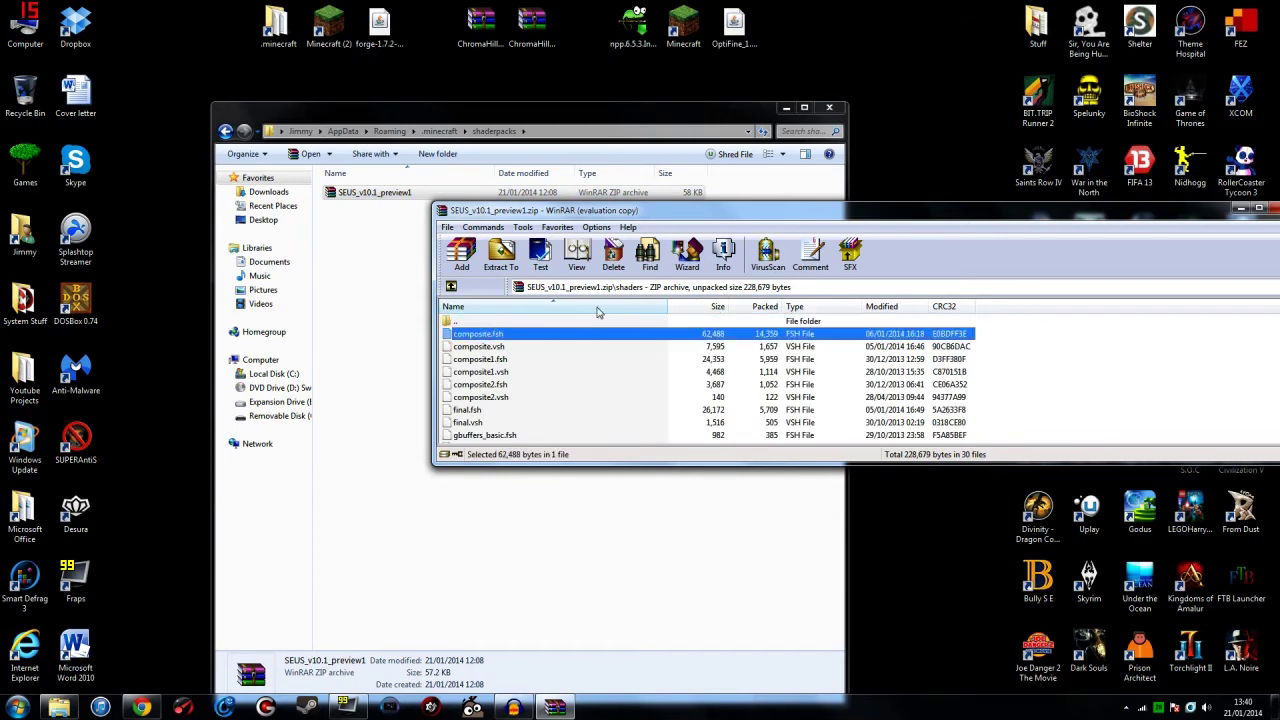
right_click(516, 340)
left_click_drag(507, 340, 900, 155)
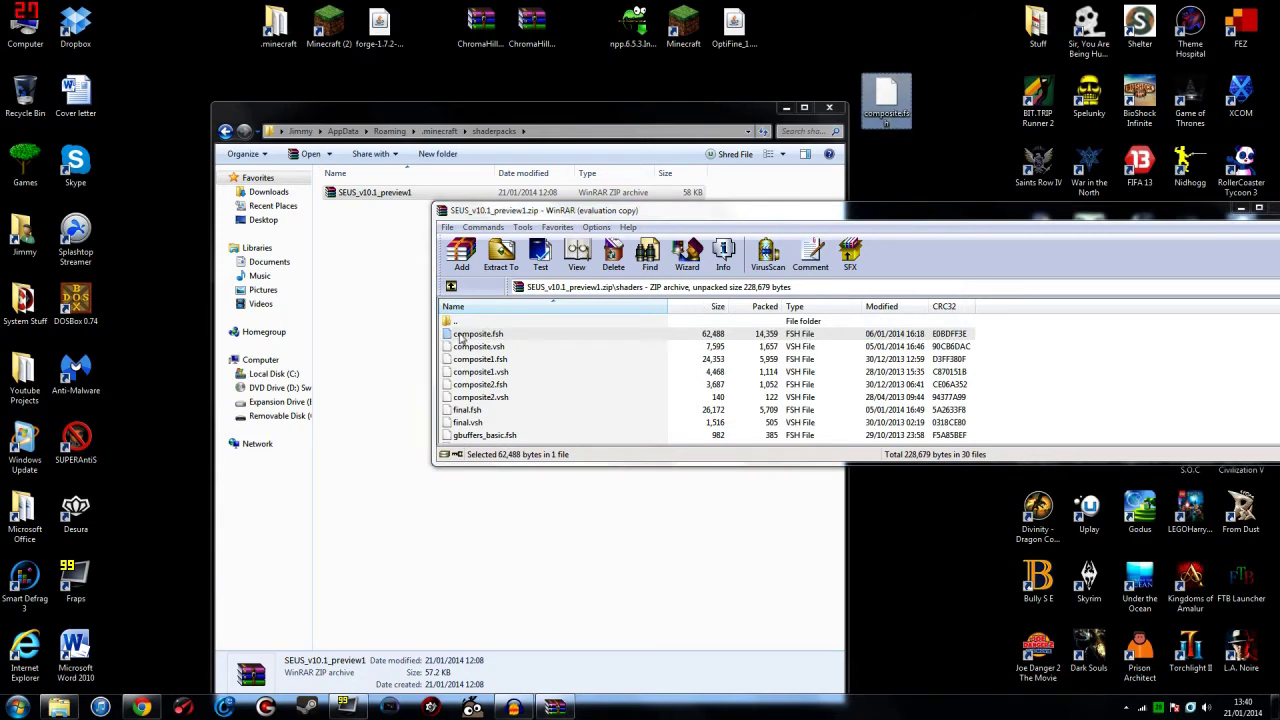
right_click(886, 98)
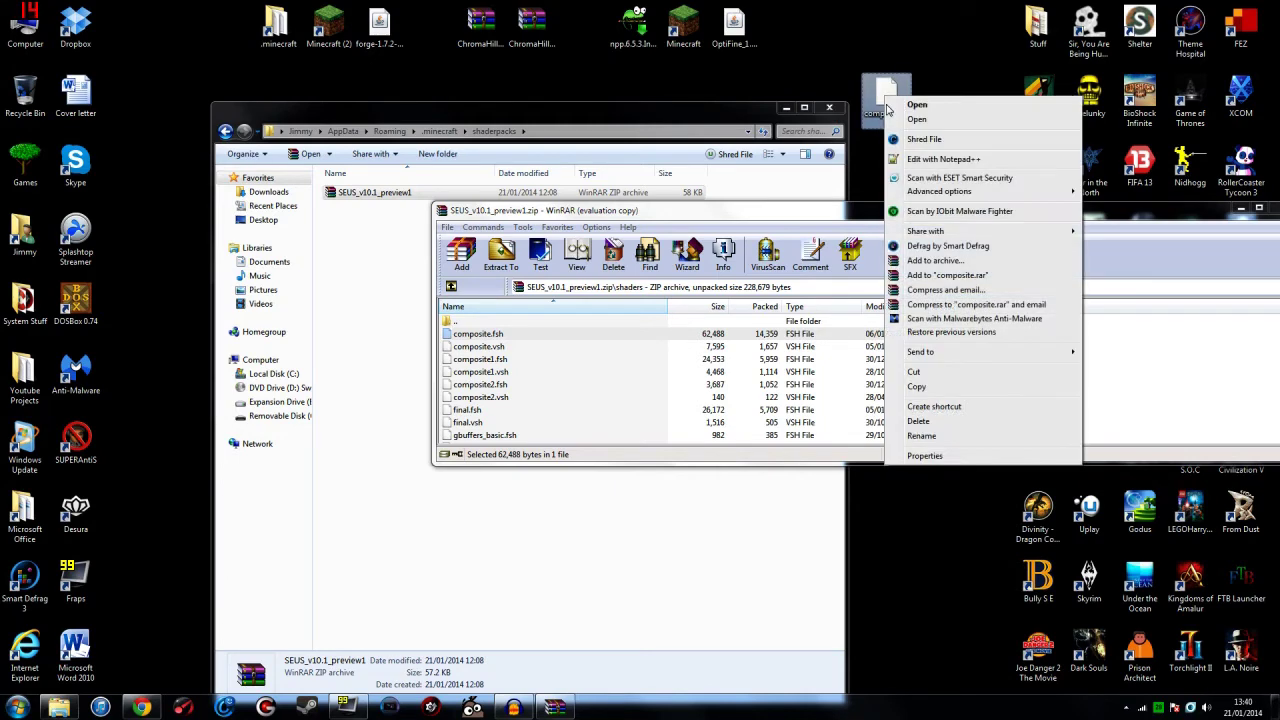
Step: Open composite.fsh in Notepad++ and delete the // before CalculateClouds on line 1634
left_click(940, 160)
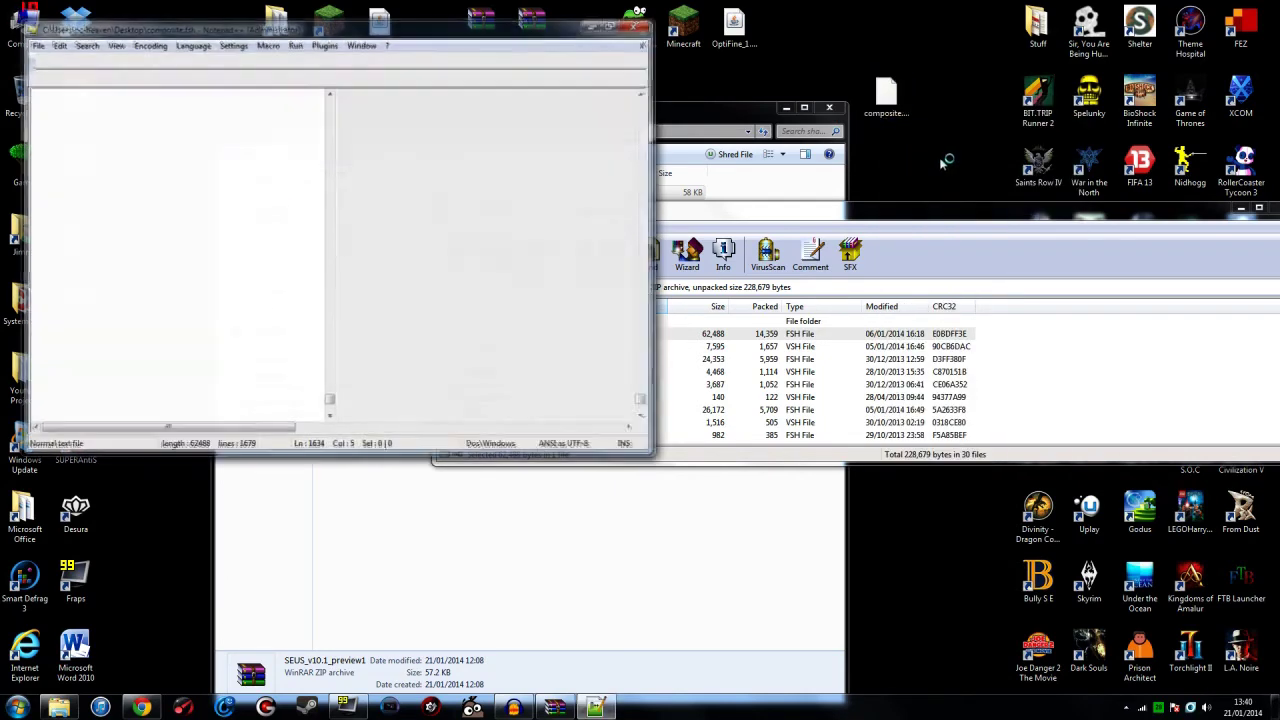
scroll(350, 256, "down", 3)
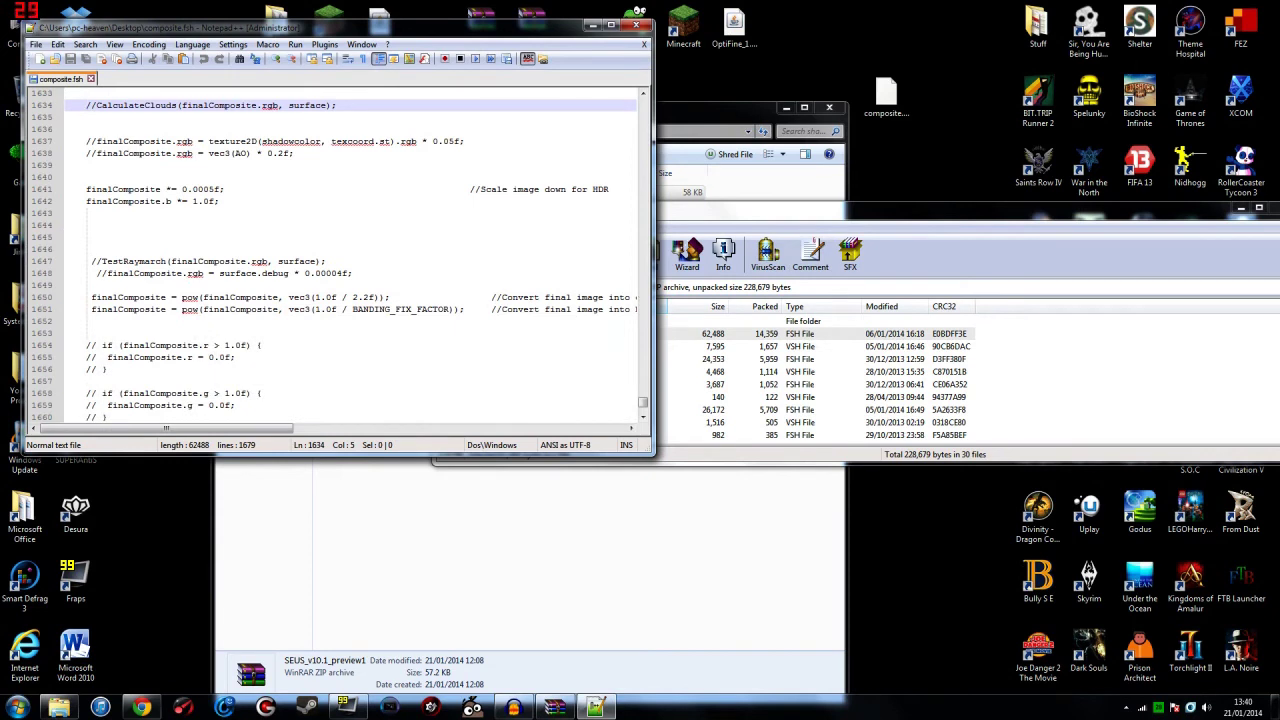
scroll(350, 256, "up", 2)
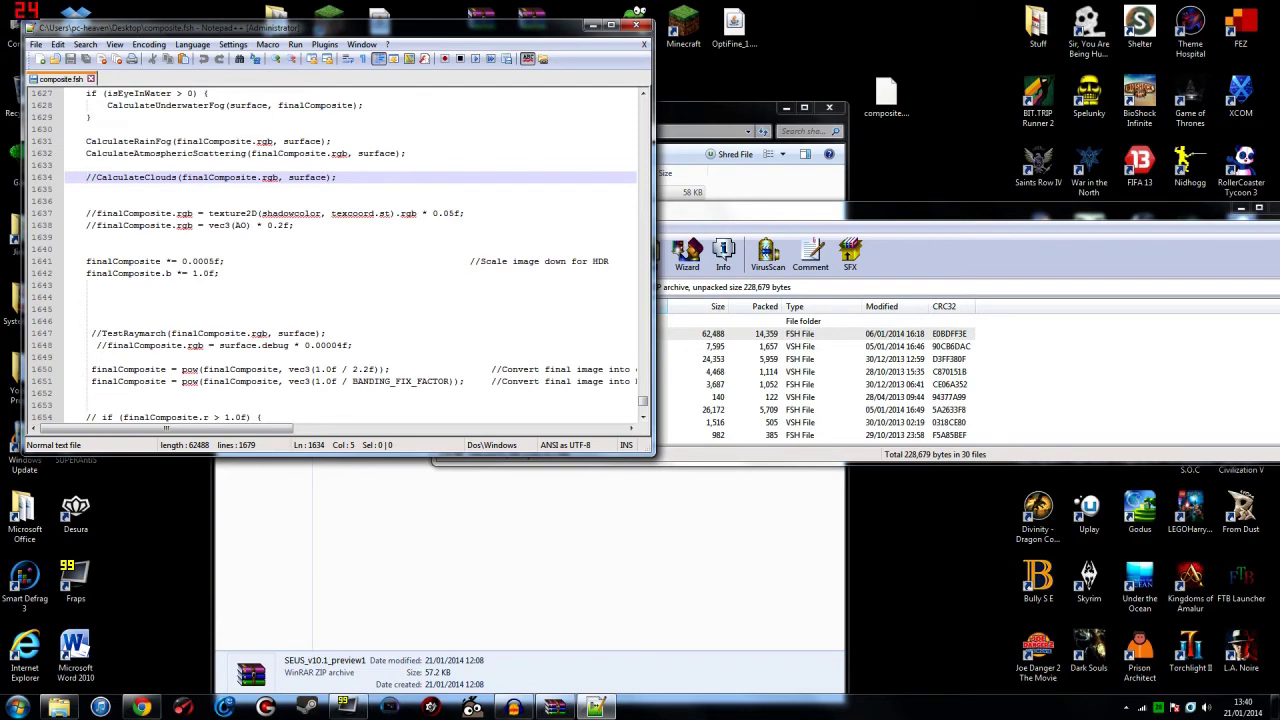
scroll(350, 256, "up", 3)
scroll(350, 256, "down", 2)
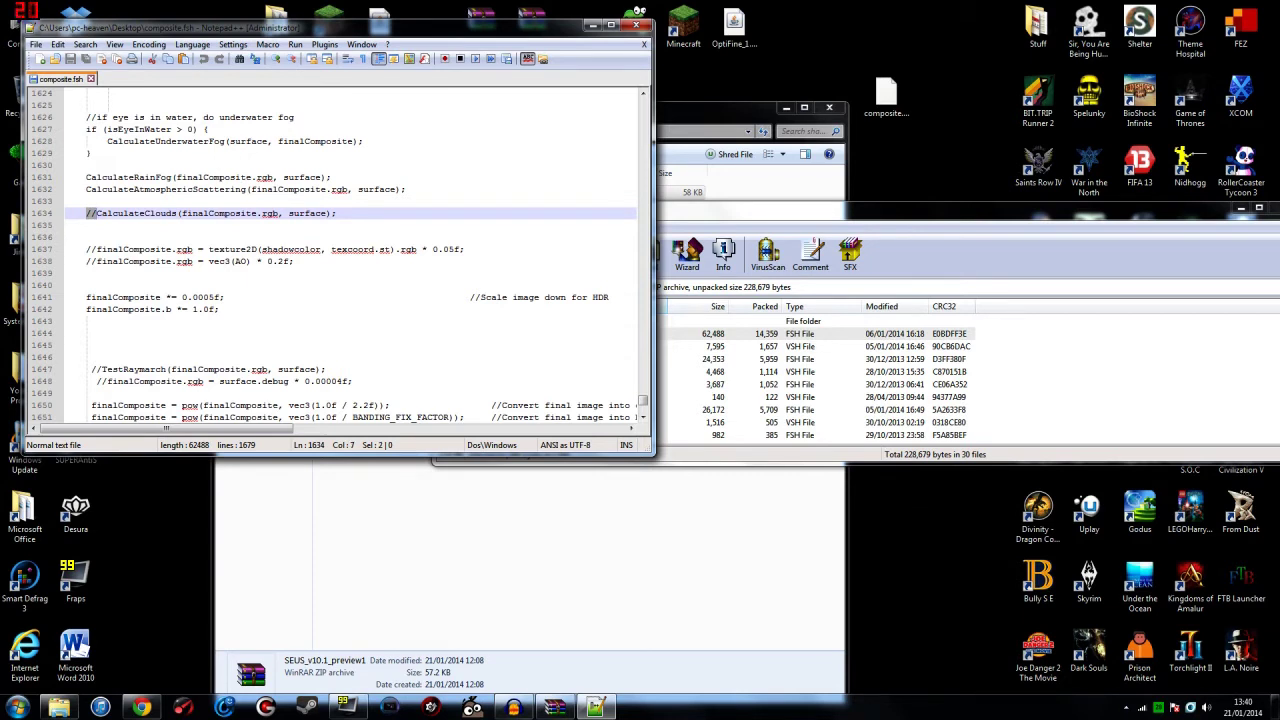
key("Delete")
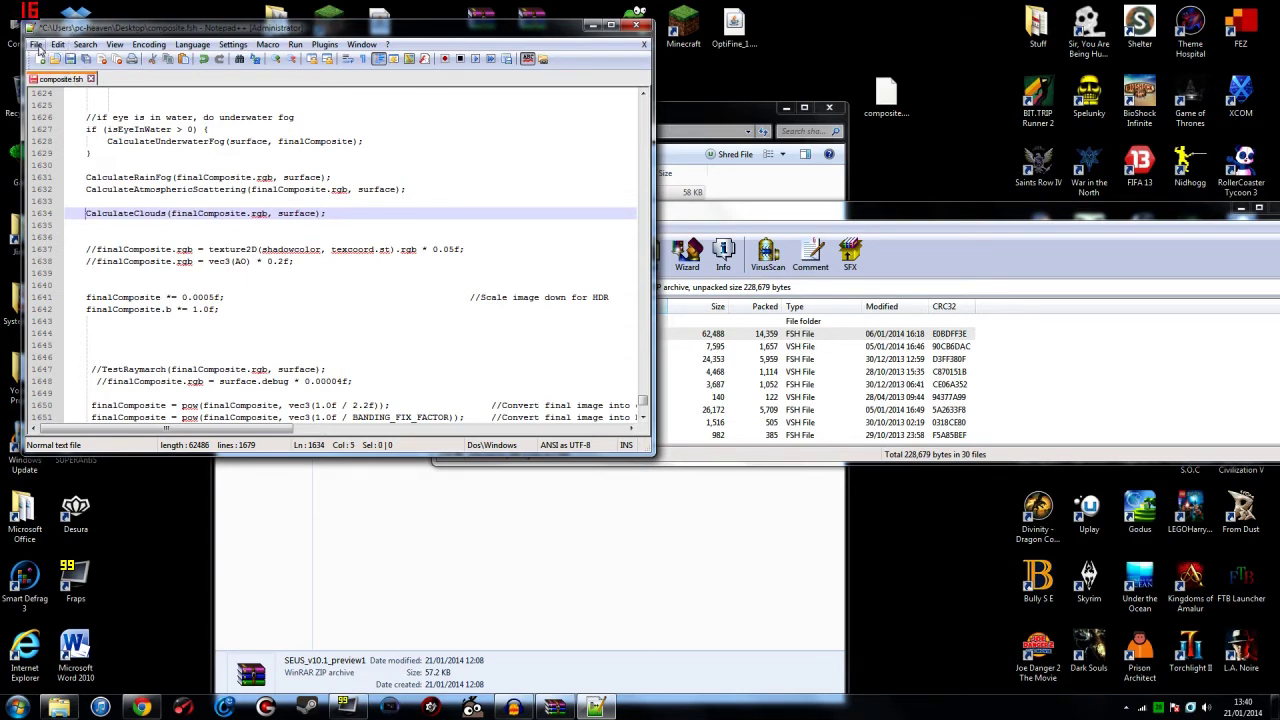
Step: Save composite.fsh and close Notepad++
left_click(36, 45)
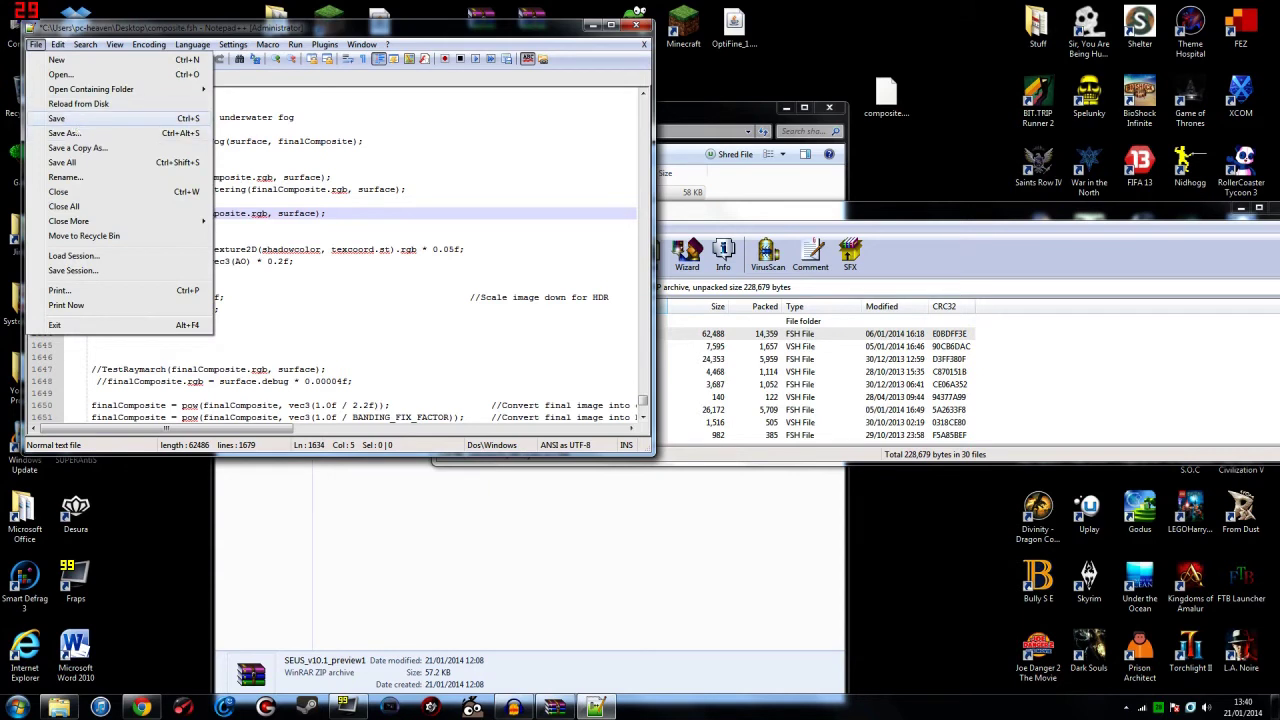
left_click(57, 118)
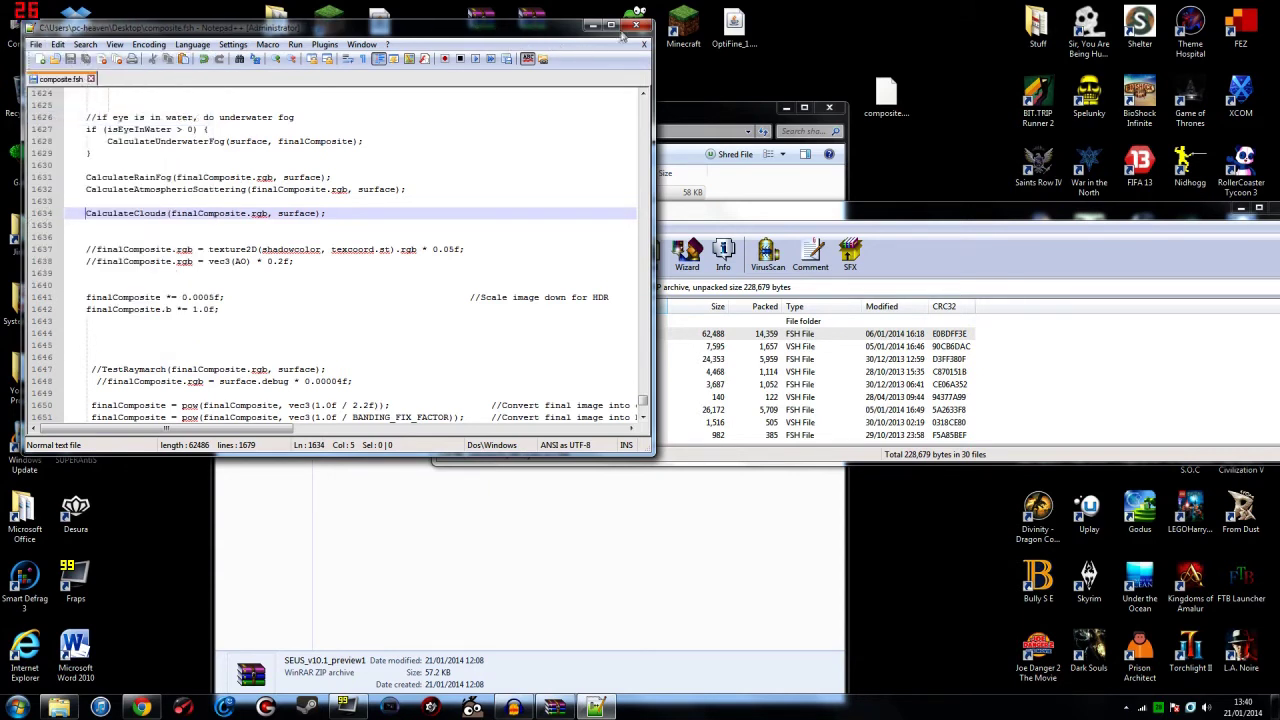
left_click(634, 24)
Step: Save the edited composite.fsh into the SEUS archive, close WinRAR and Explorer, and relaunch Minecraft
left_click_drag(887, 97, 1089, 371)
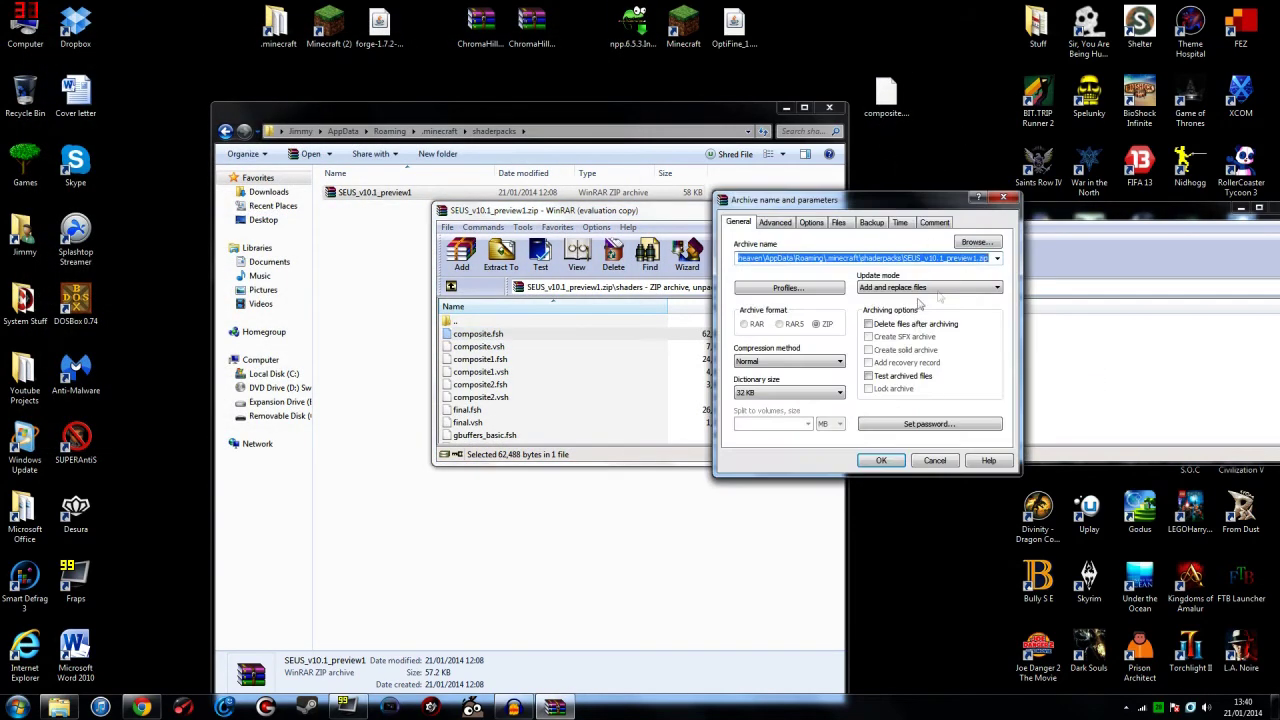
left_click(881, 460)
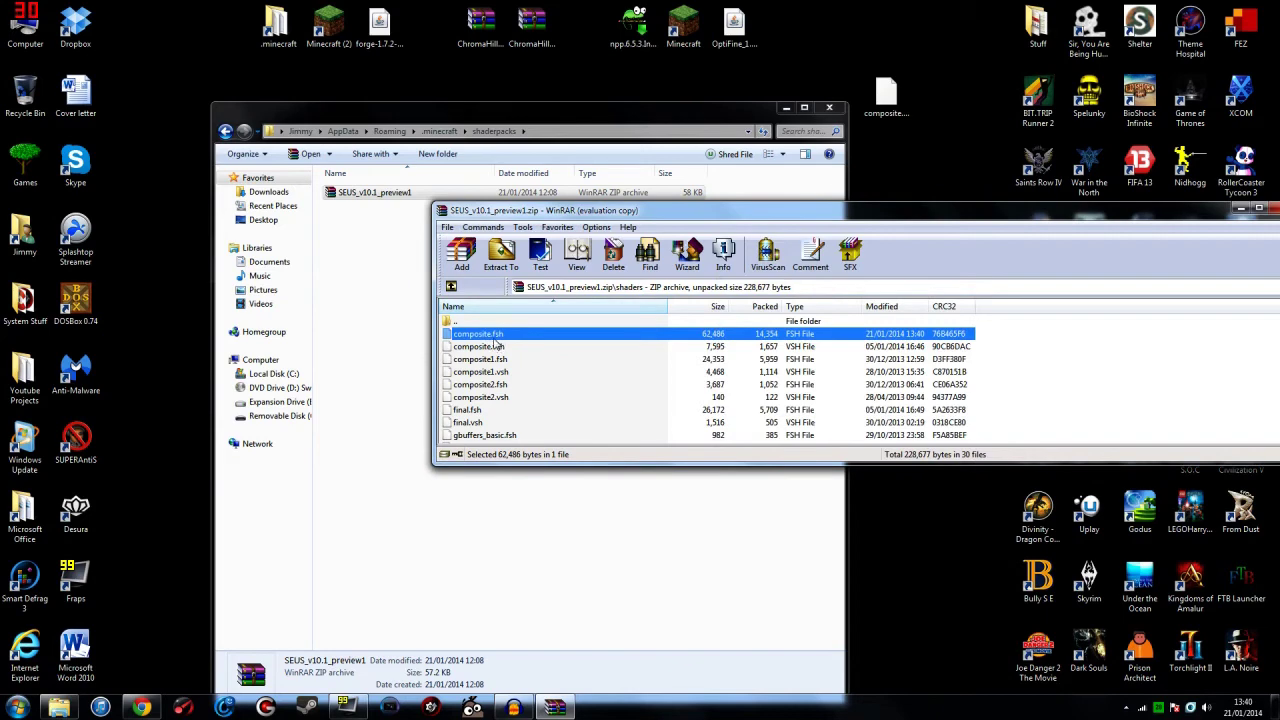
left_click(1262, 207)
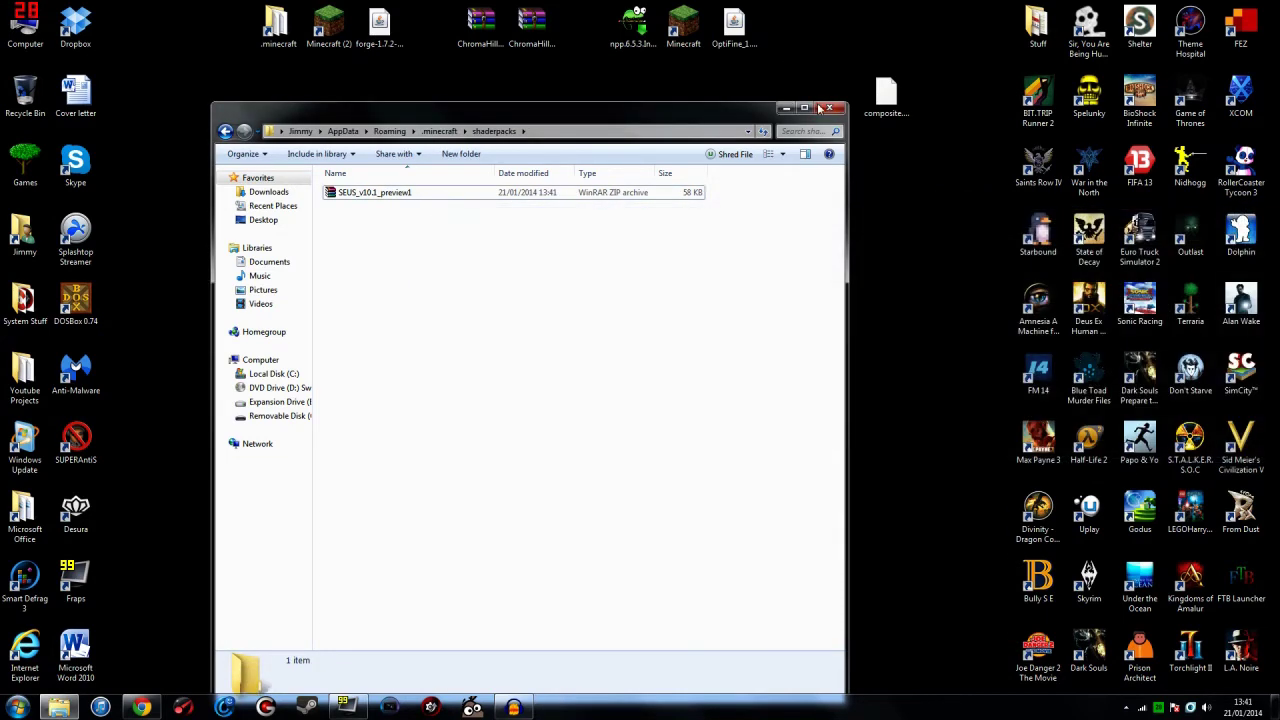
left_click(828, 107)
double_click(690, 37)
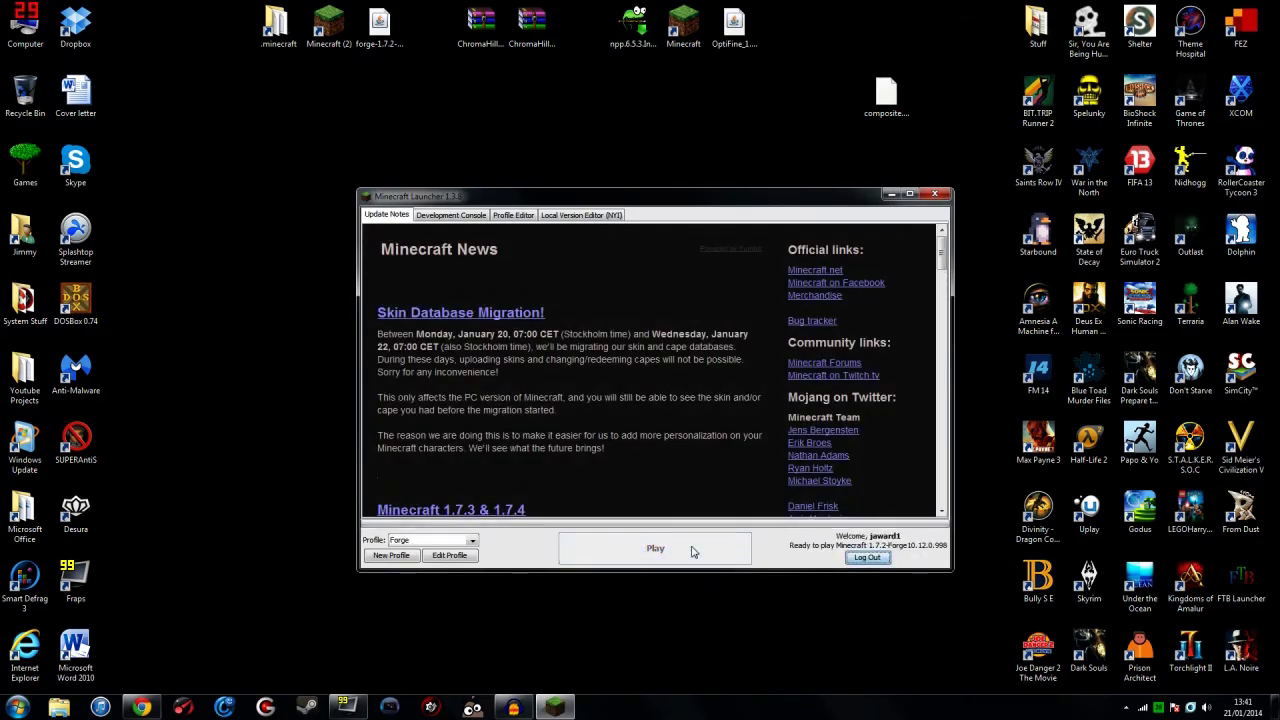
Step: Start the Forge profile and load the Singleplayer world 'New World'
left_click(562, 548)
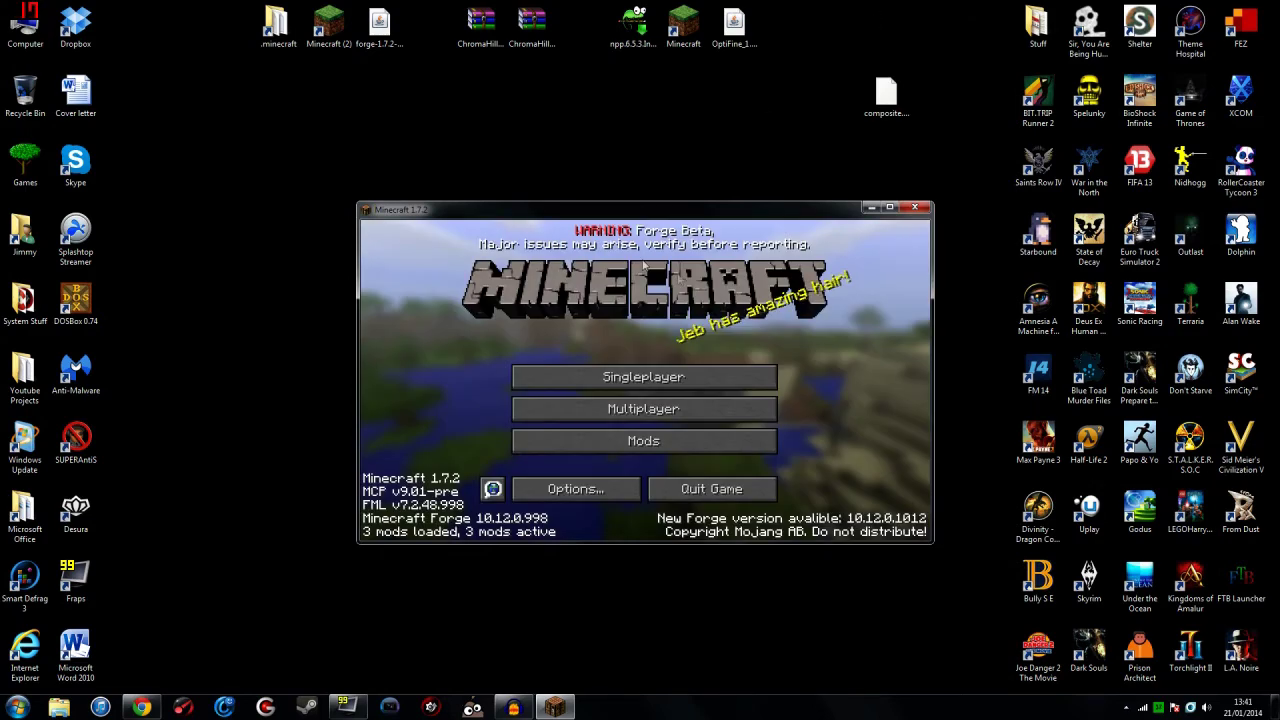
left_click(615, 377)
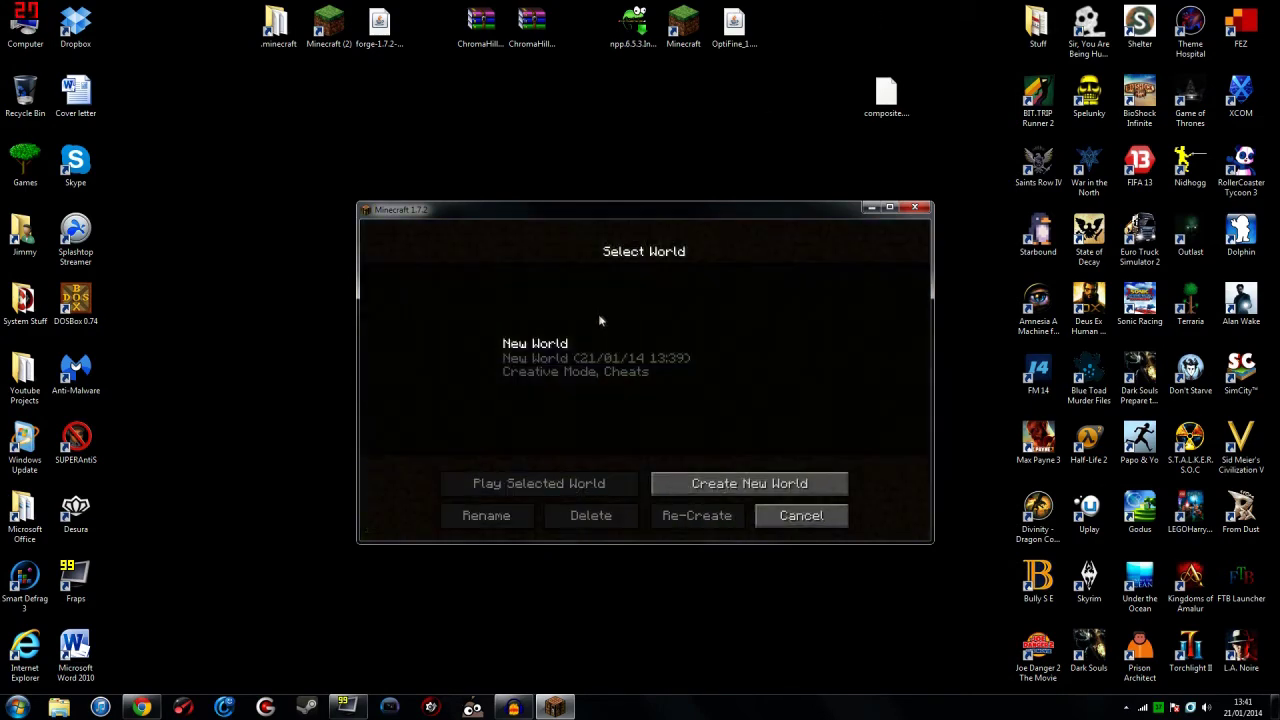
left_click(591, 370)
left_click(549, 483)
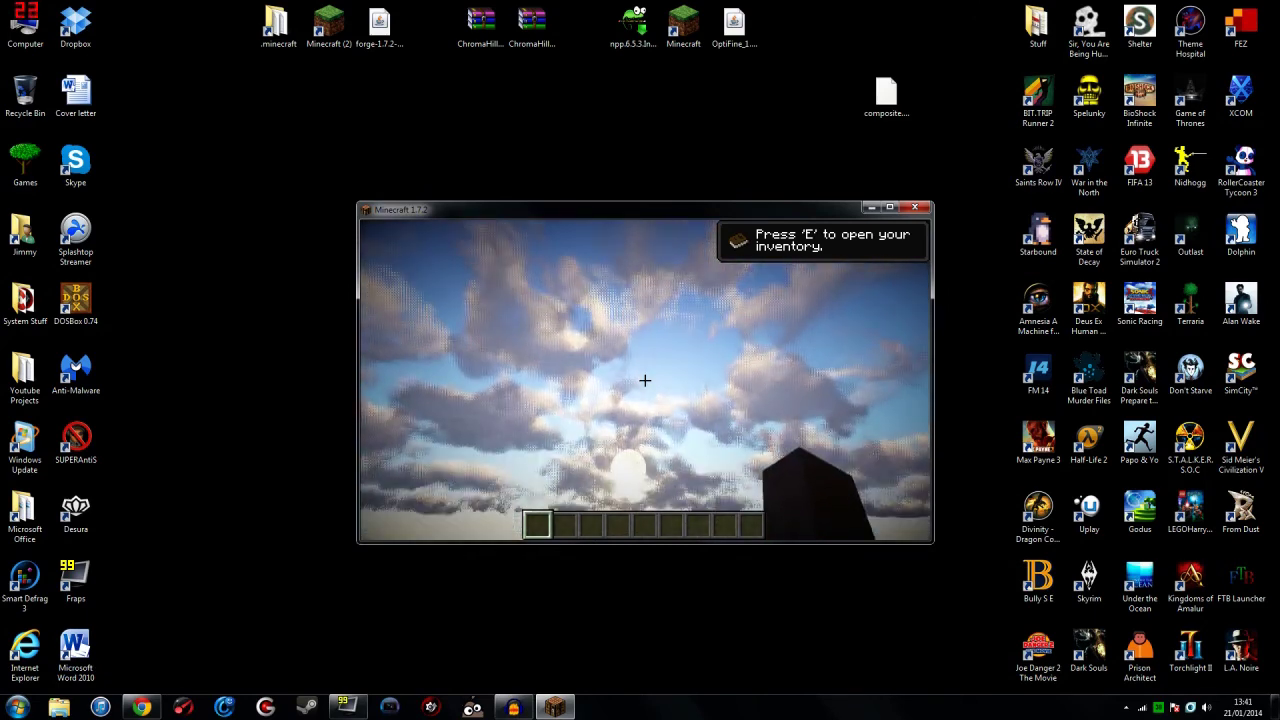
mouse_move(645, 380)
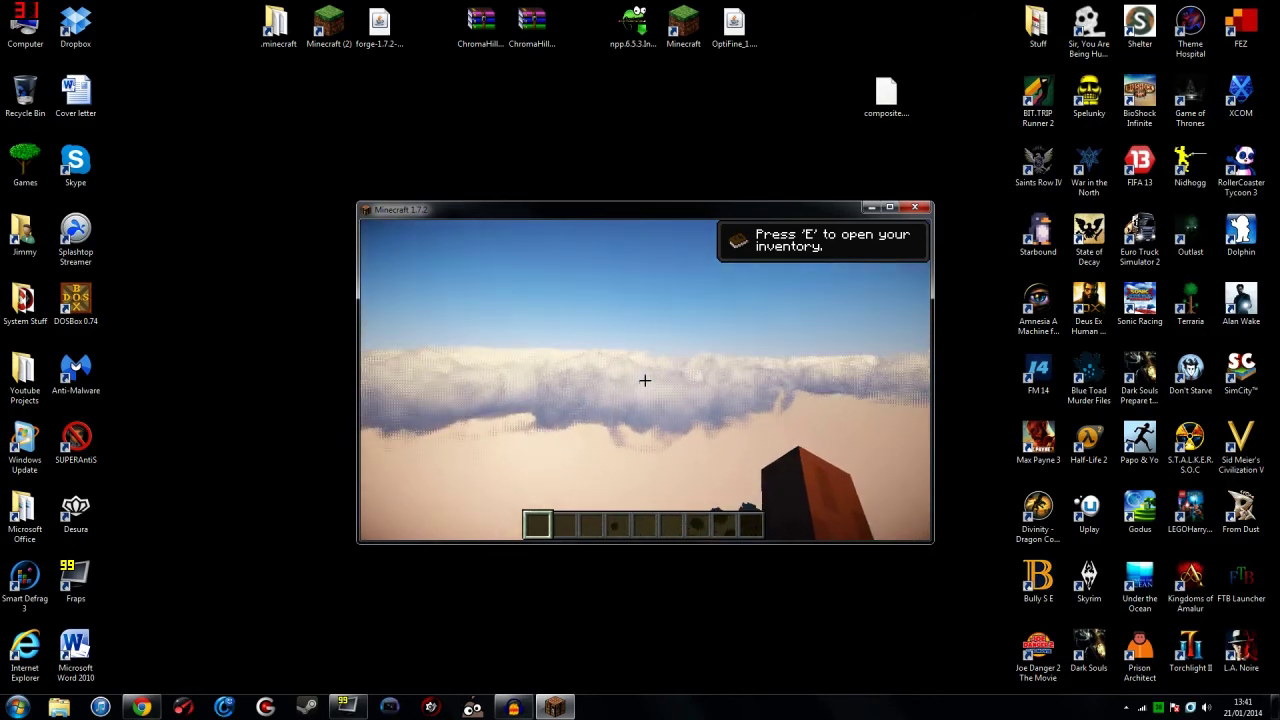
Step: Copy both ChromaHills zip archives from the desktop into Minecraft's resourcepacks folder
key("Escape")
left_click(589, 420)
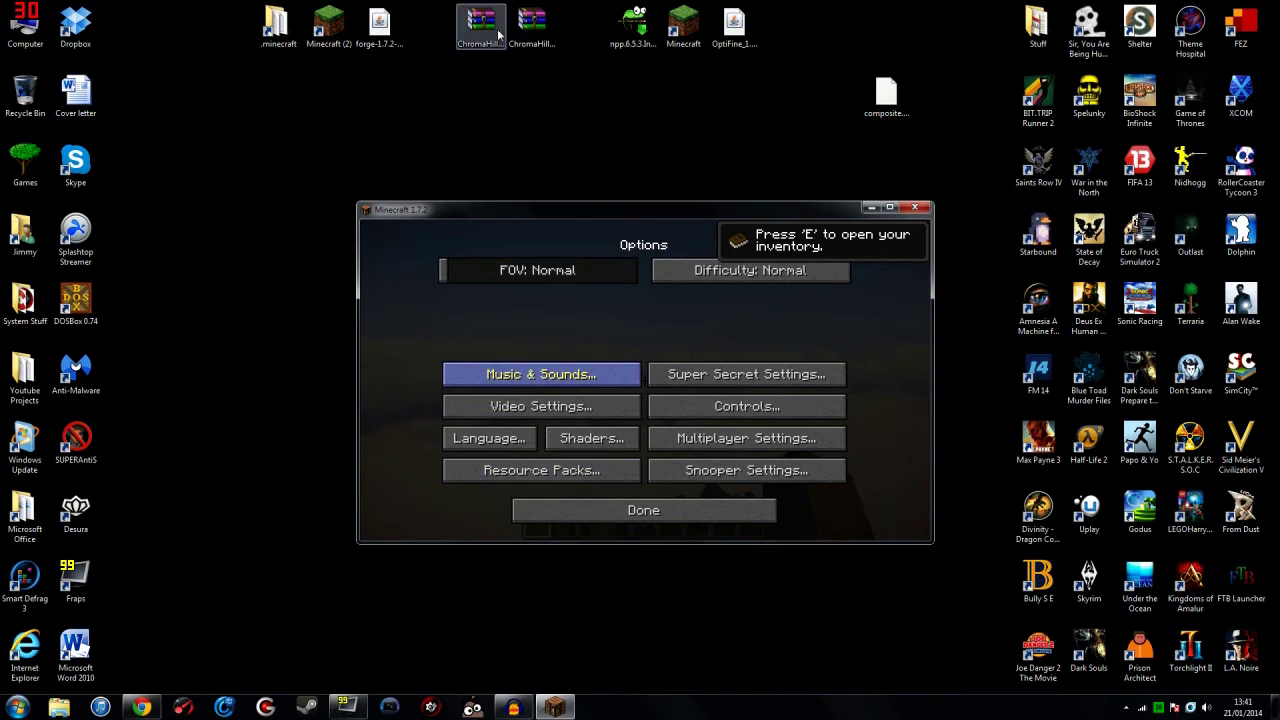
left_click(529, 33)
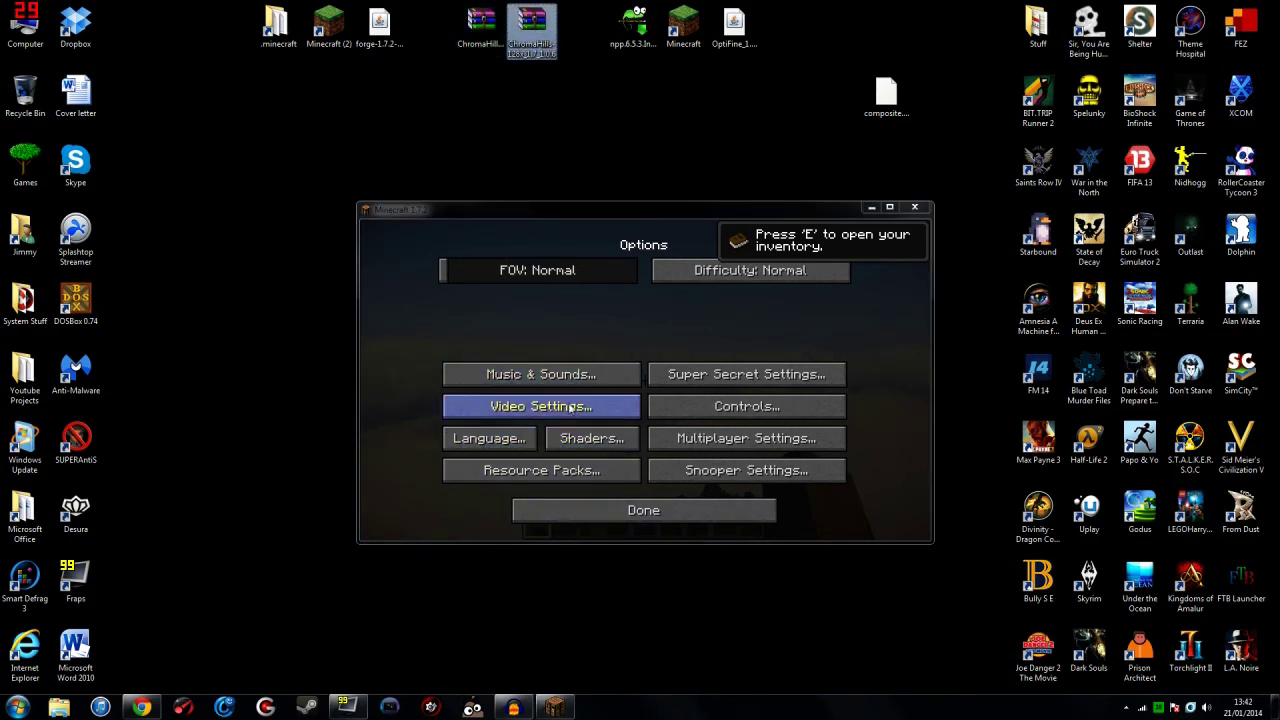
left_click(560, 477)
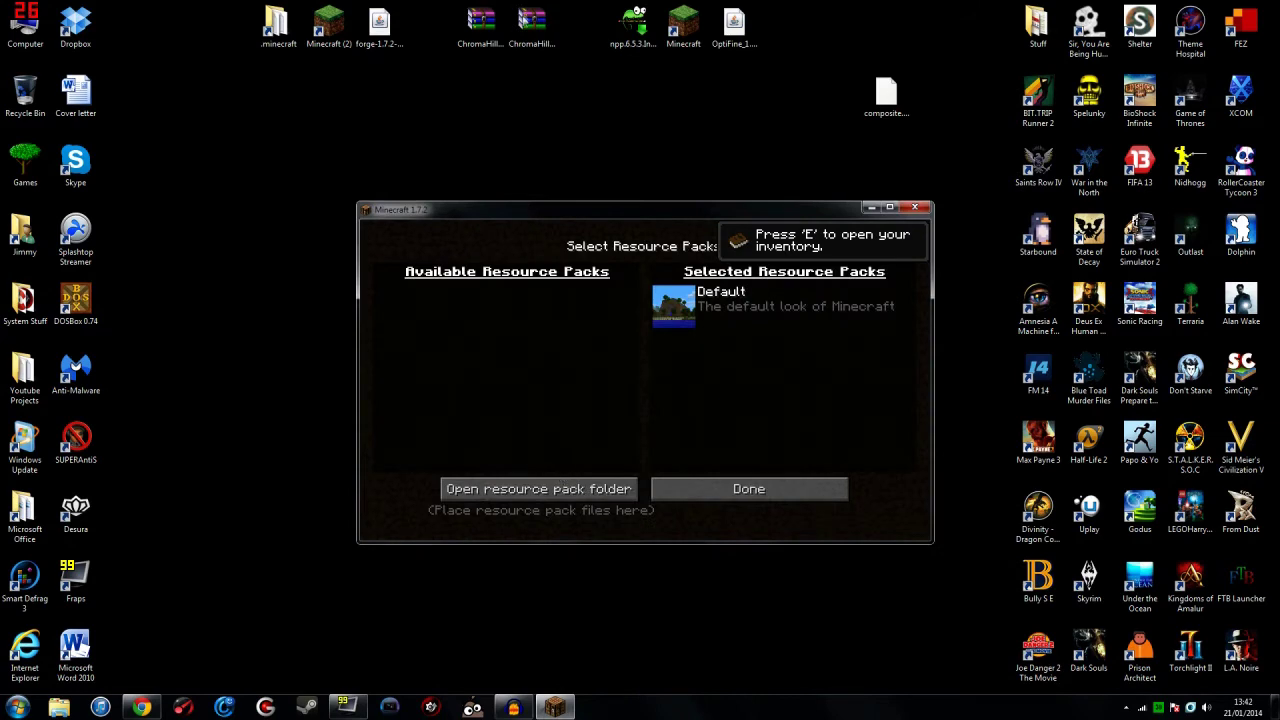
left_click(543, 490)
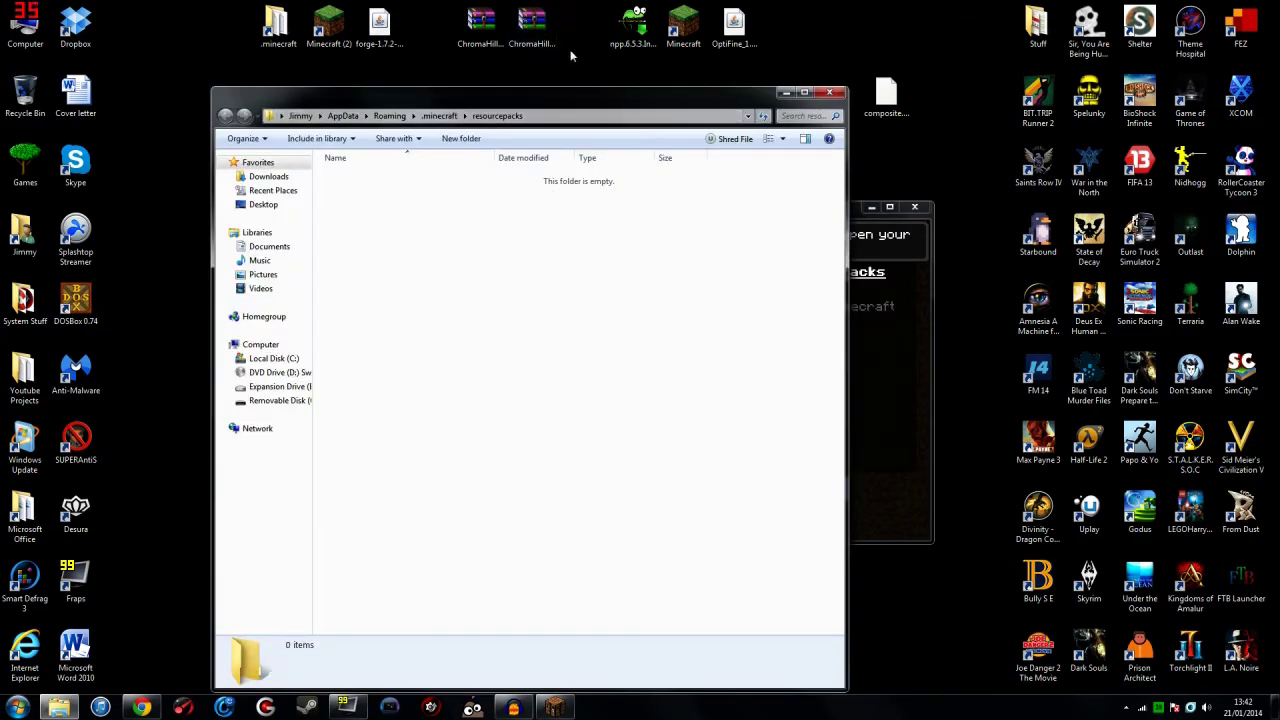
left_click_drag(571, 51, 410, 262)
left_click(829, 92)
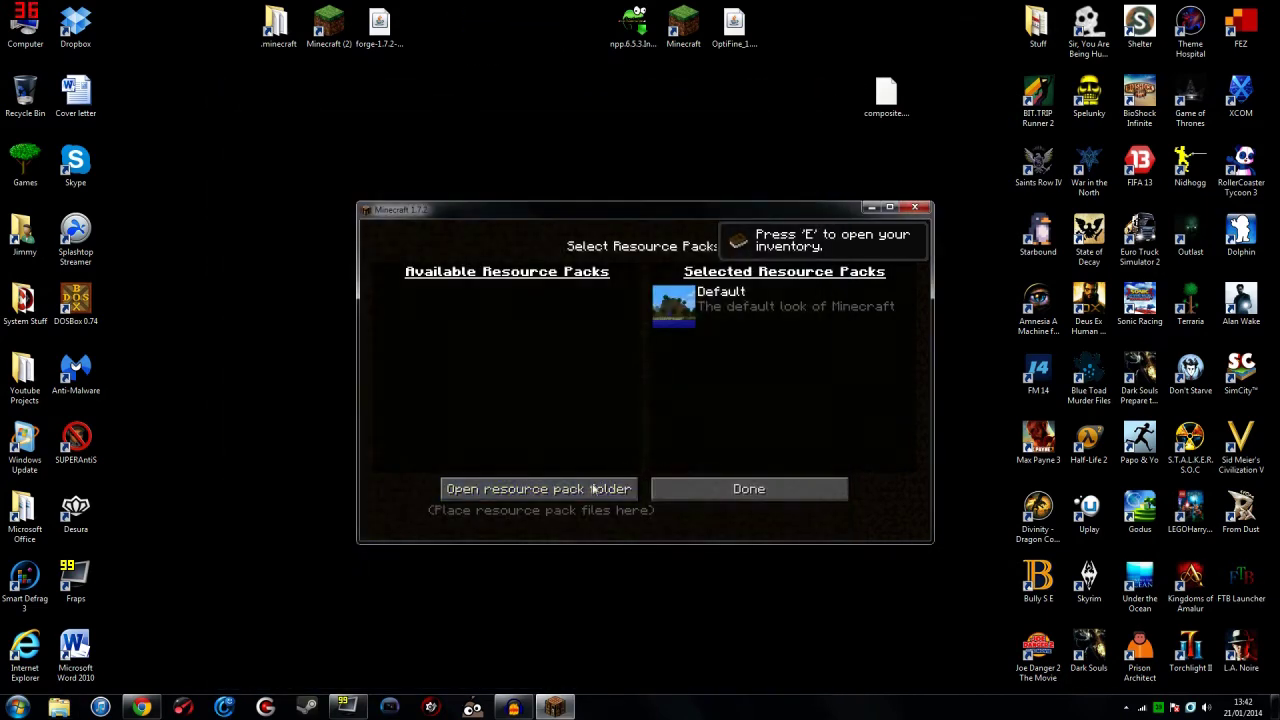
left_click(731, 508)
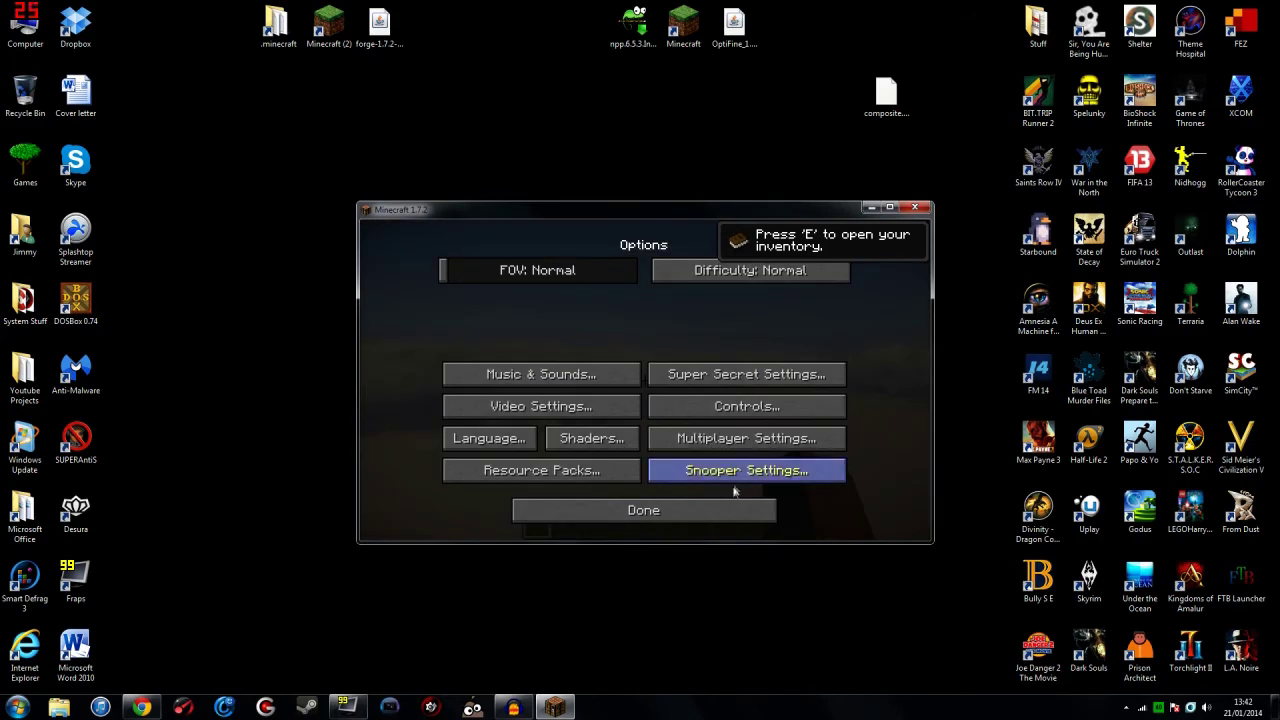
Step: Apply the ChromaHills-128x_1.7_1.0.6 resource pack, resume the world, then pause again
left_click(586, 471)
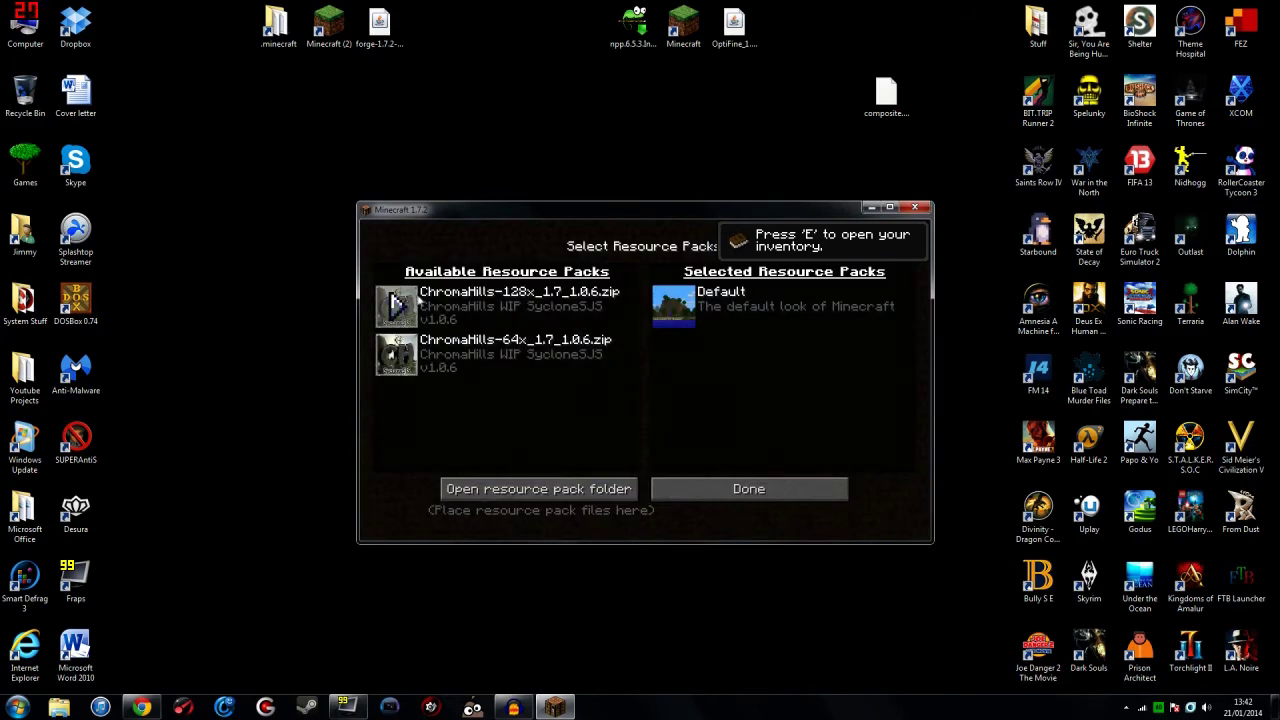
left_click(398, 305)
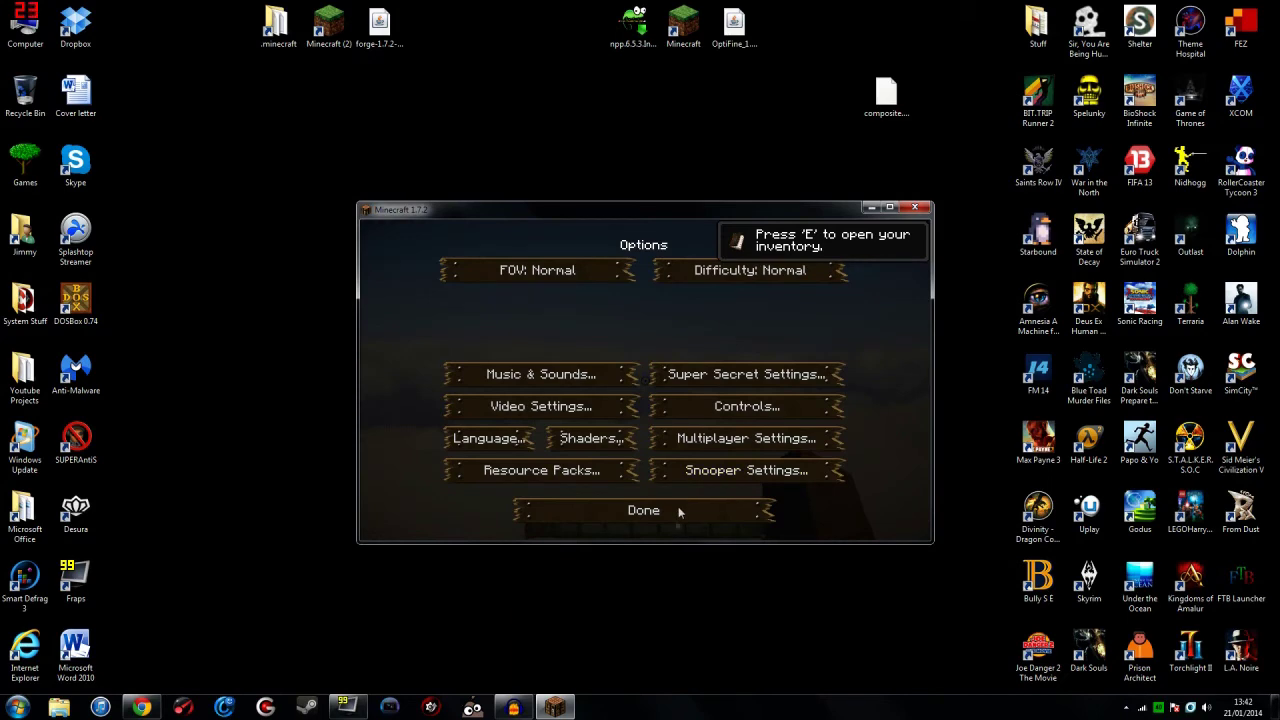
left_click(651, 518)
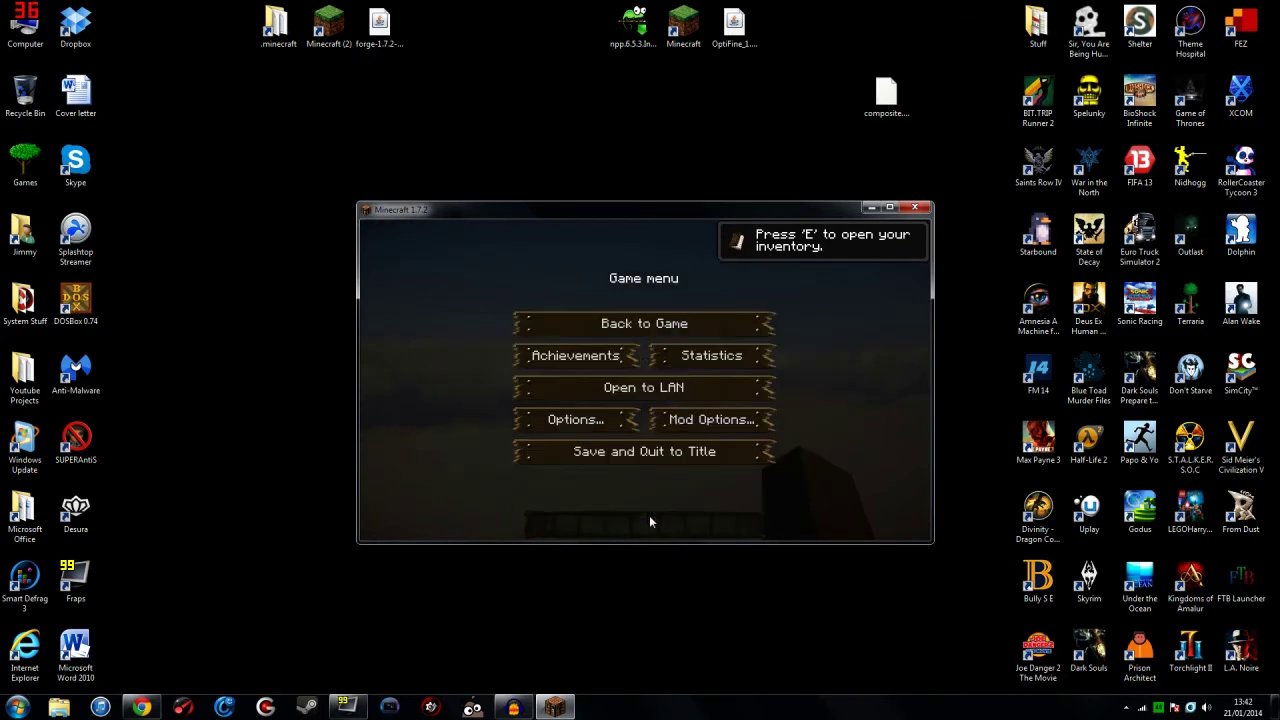
left_click(644, 324)
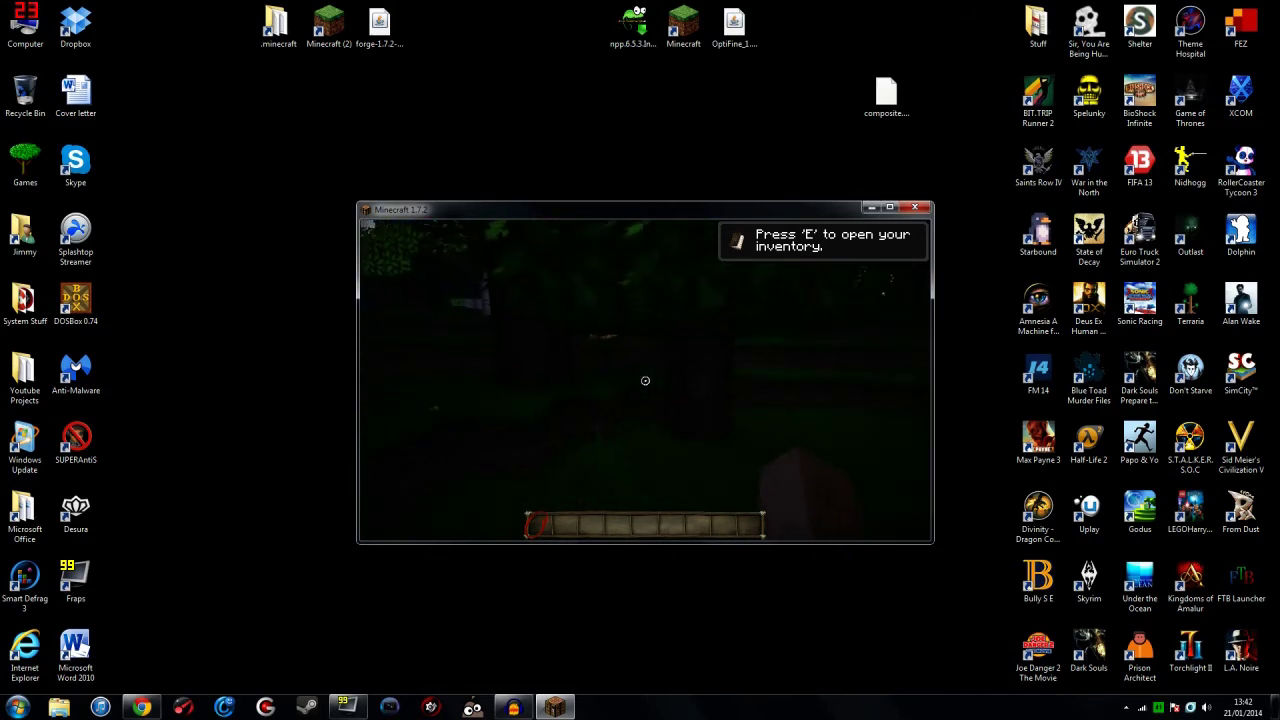
key("Escape")
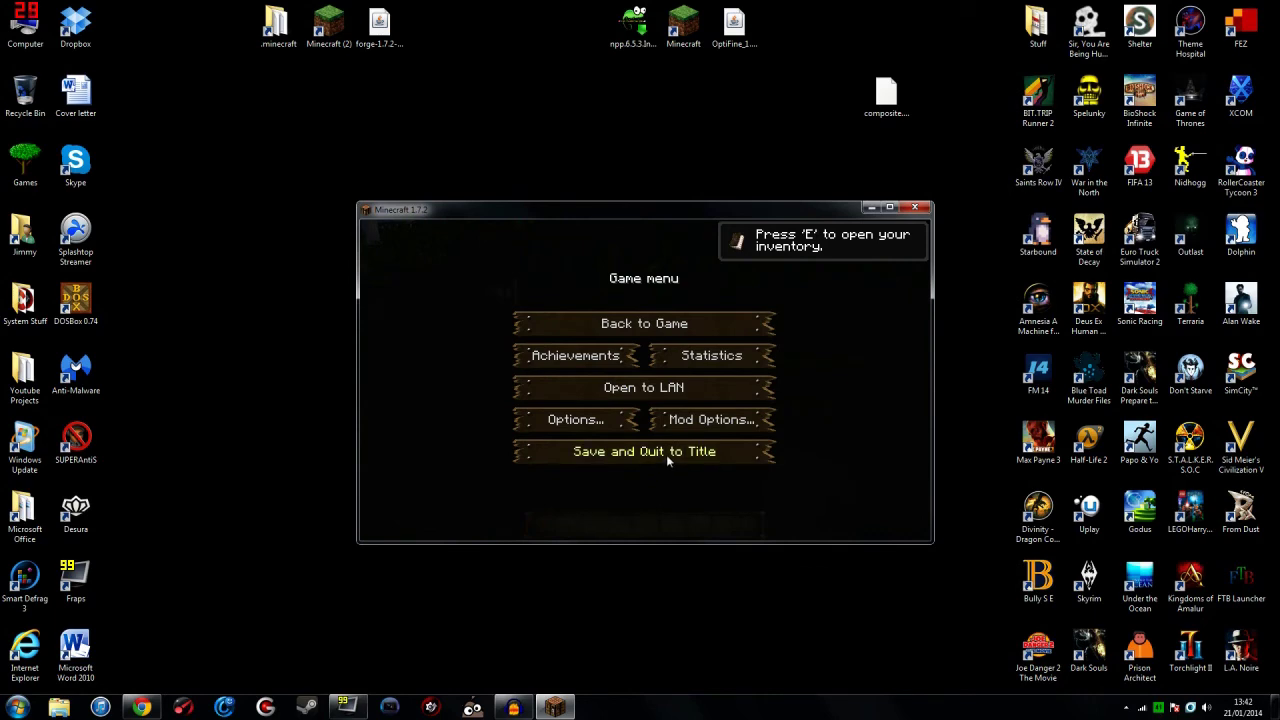
Step: Save and quit Minecraft, then move OptiFine_1.7.2_HD_C2 from the desktop into .minecraft\mods
left_click(666, 454)
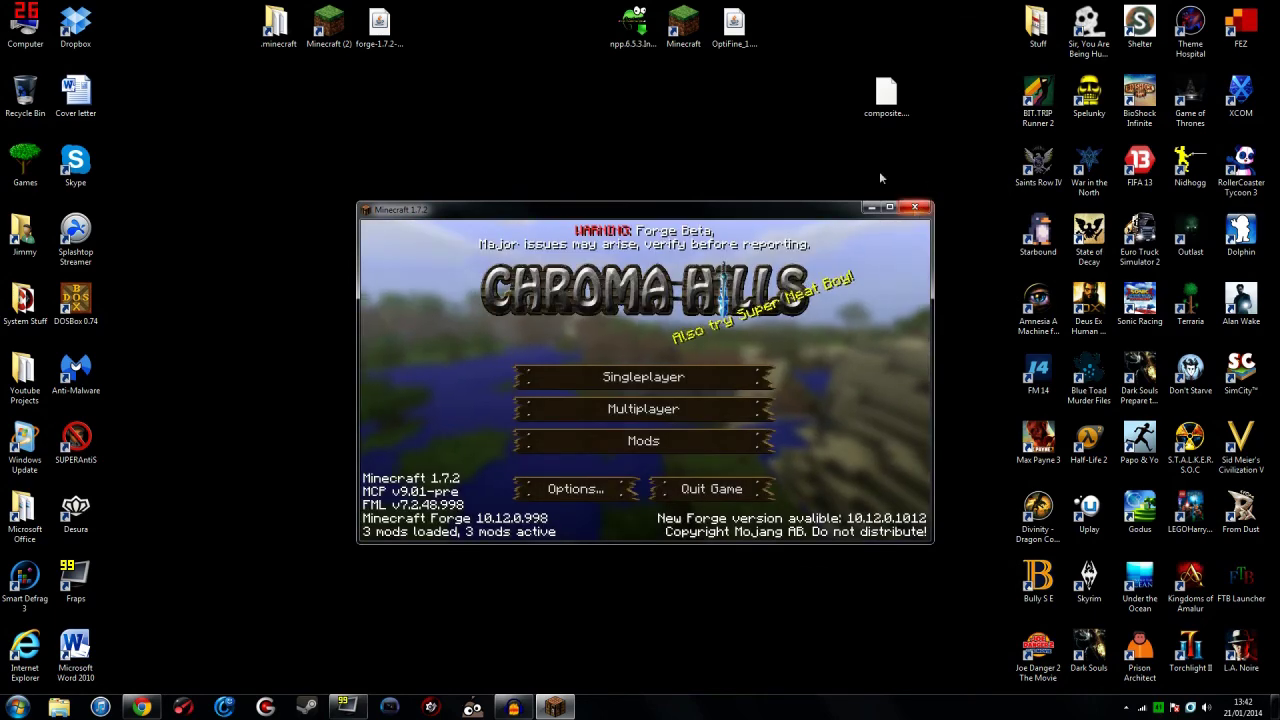
left_click(918, 208)
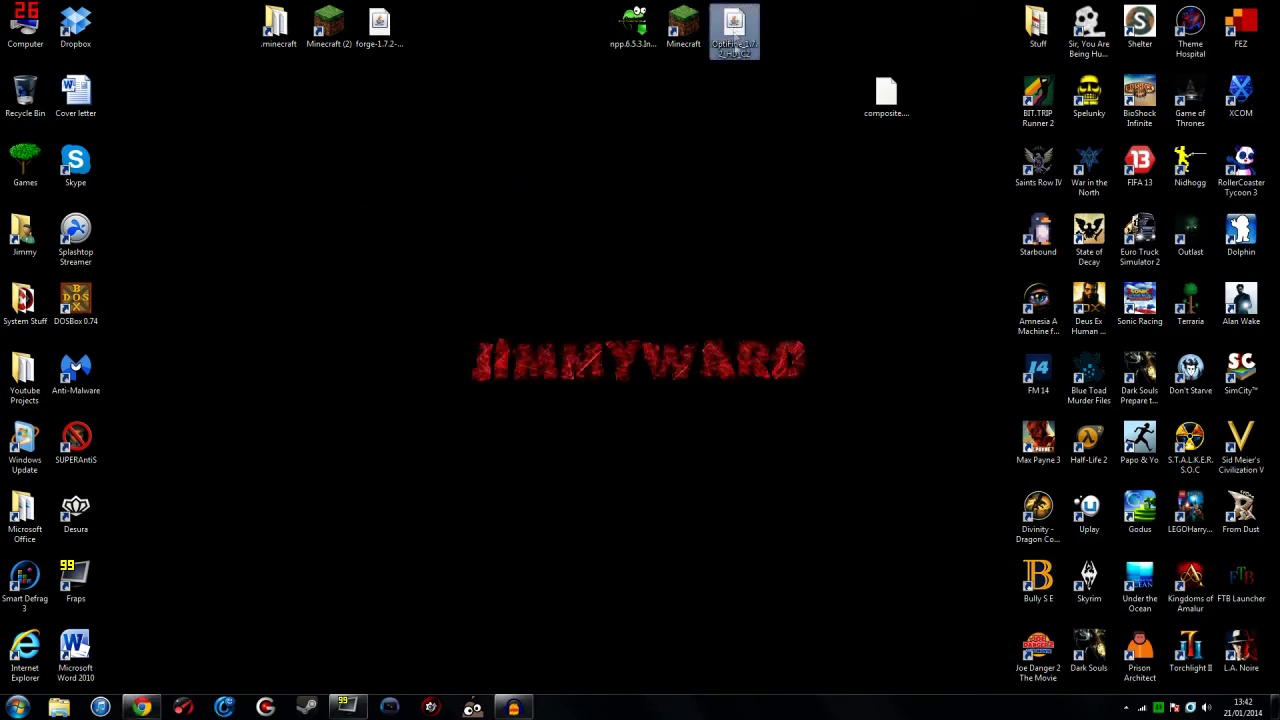
double_click(284, 28)
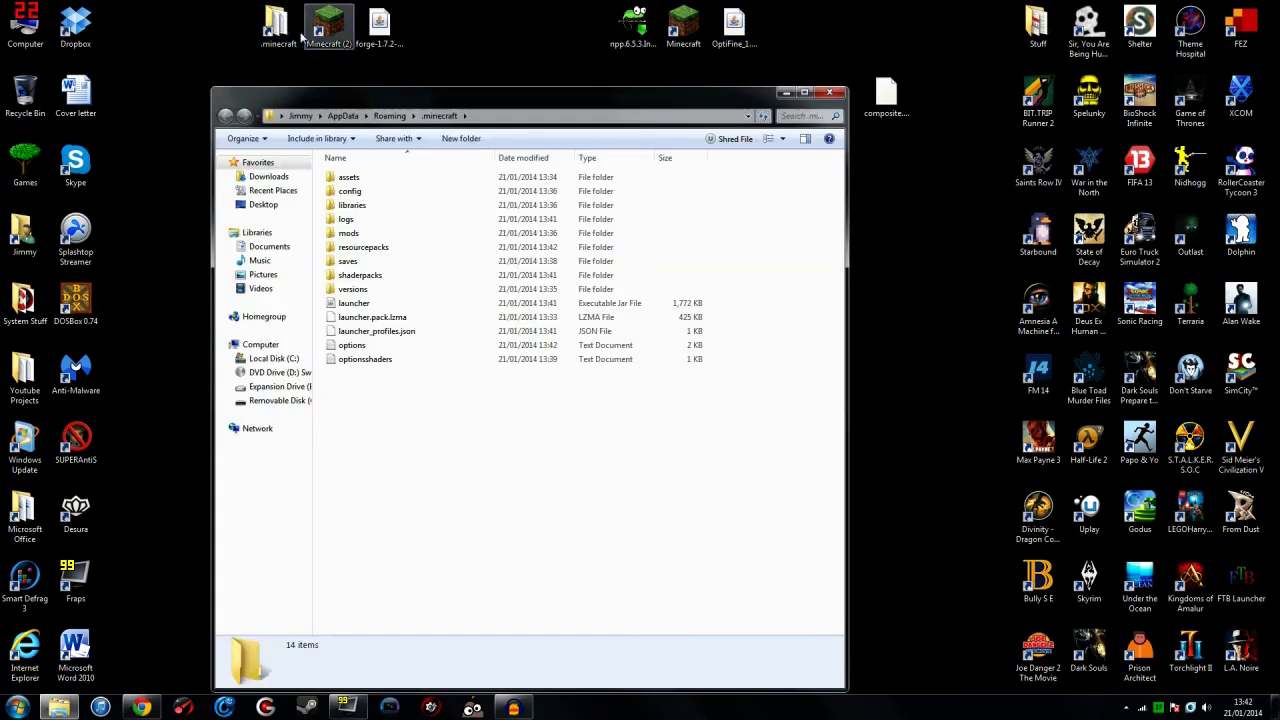
left_click(747, 27)
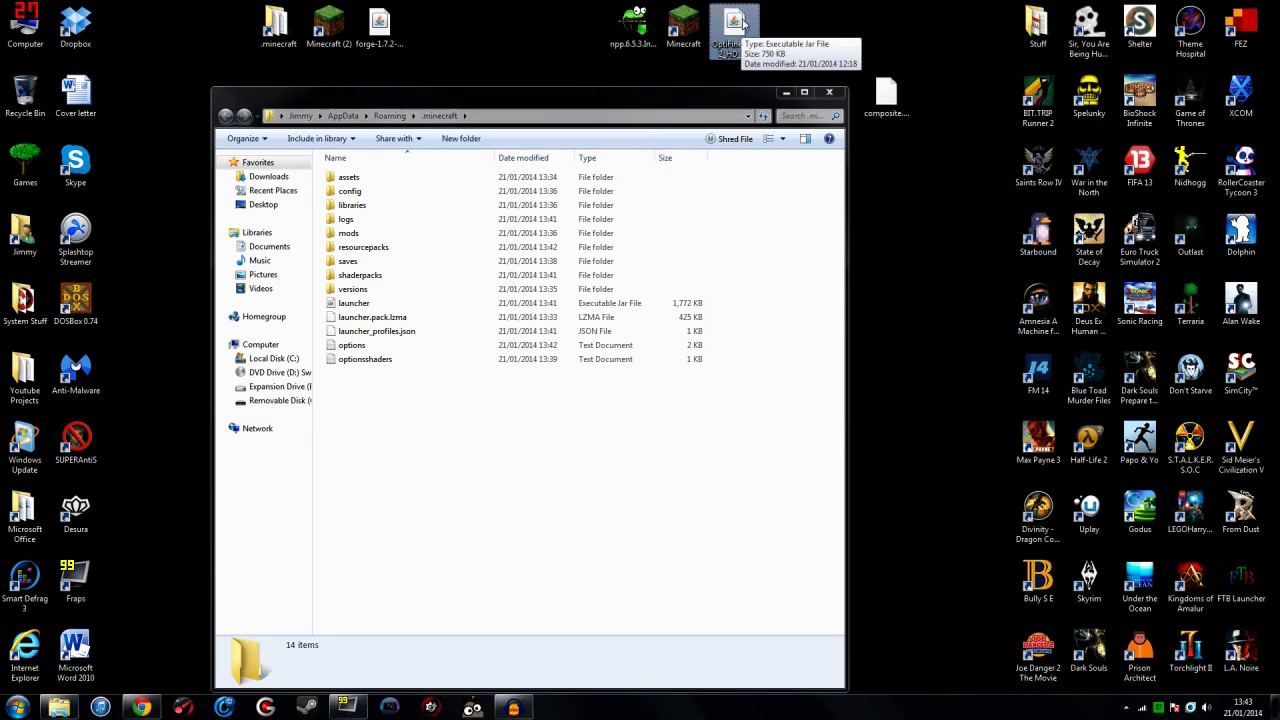
double_click(350, 233)
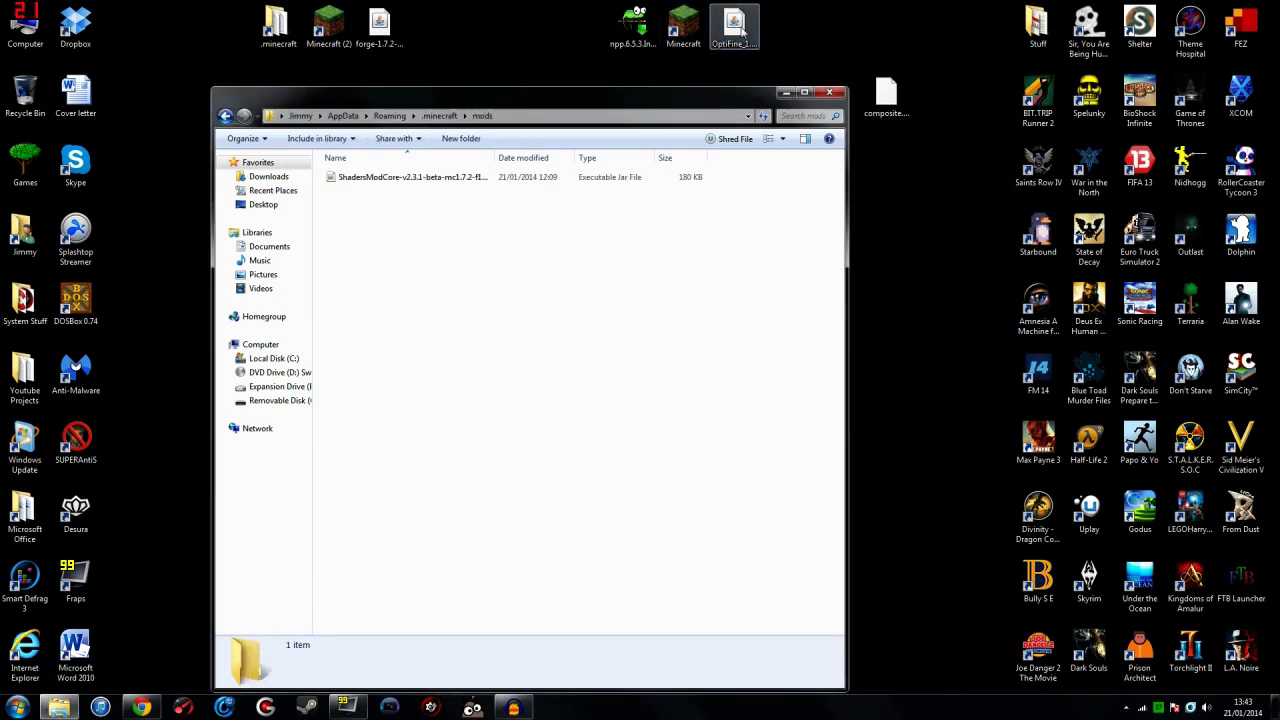
left_click_drag(734, 30, 628, 249)
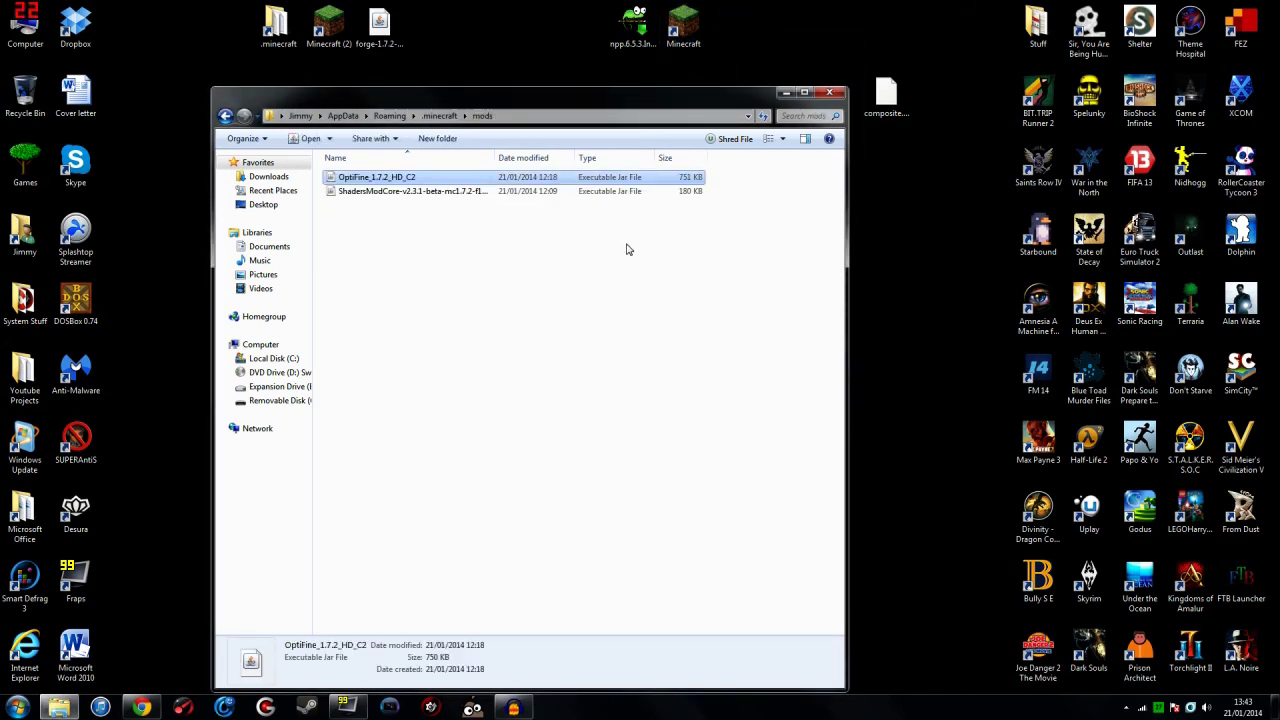
left_click(598, 261)
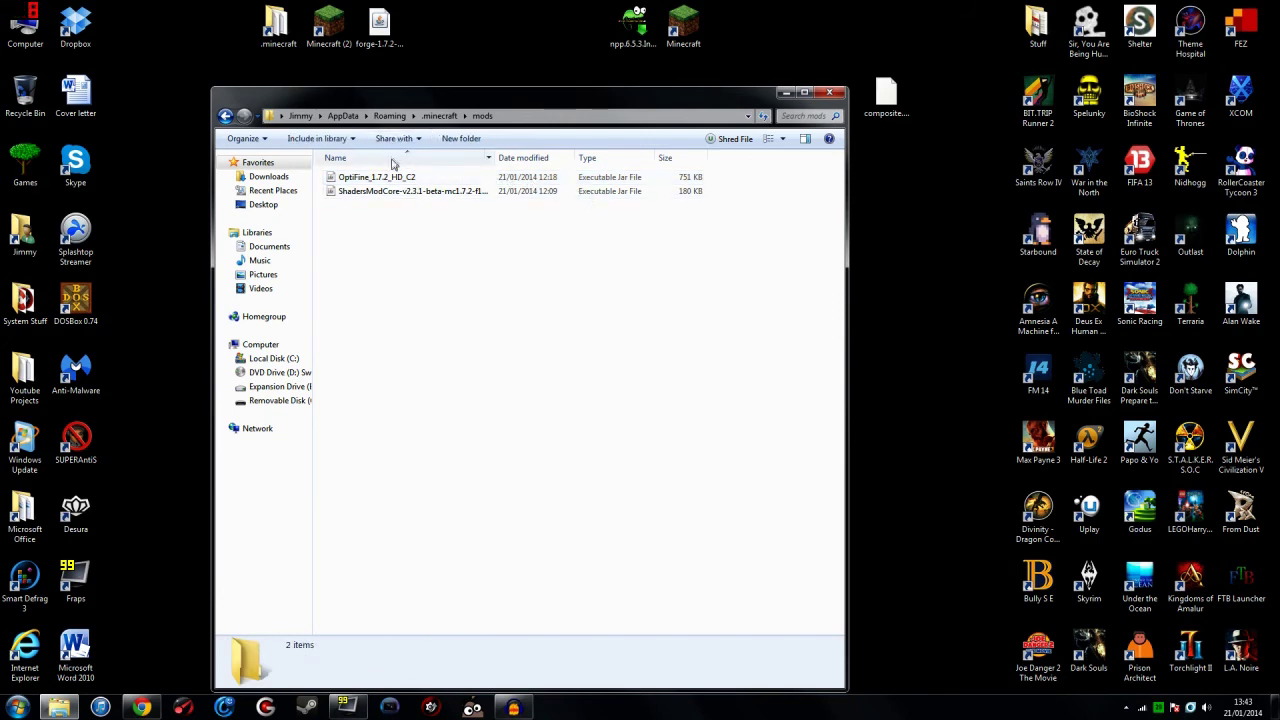
left_click(829, 93)
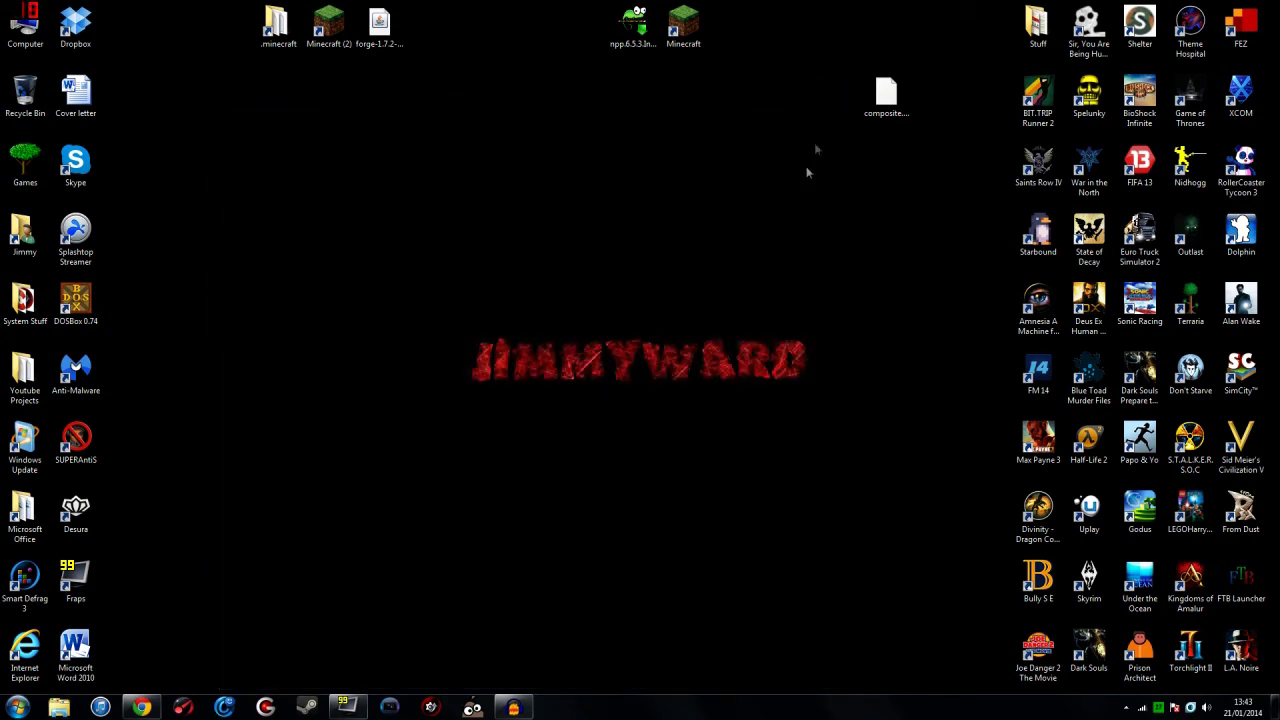